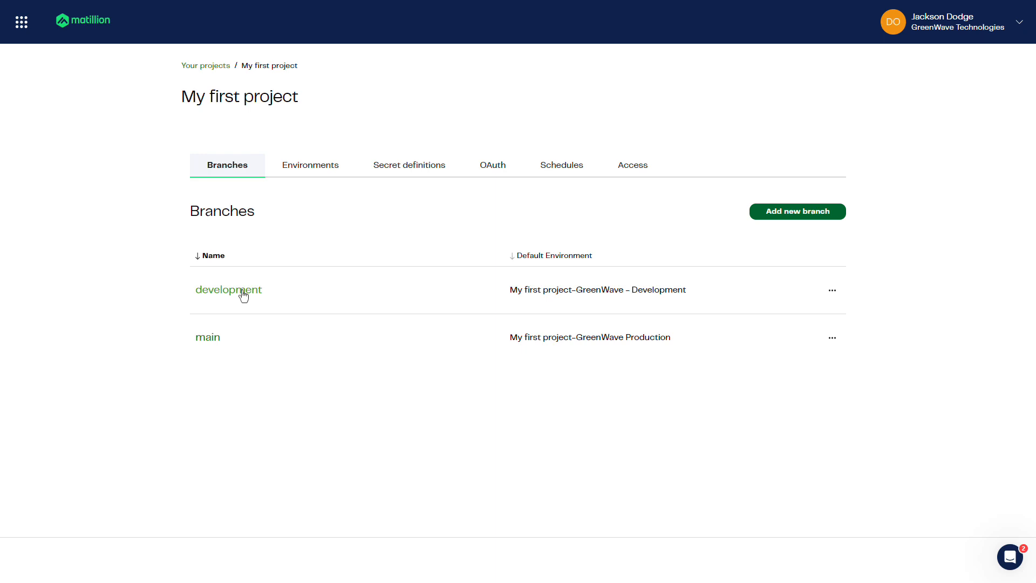
Open the development branch and review the table name values of the Generate Table Names component
click(242, 292)
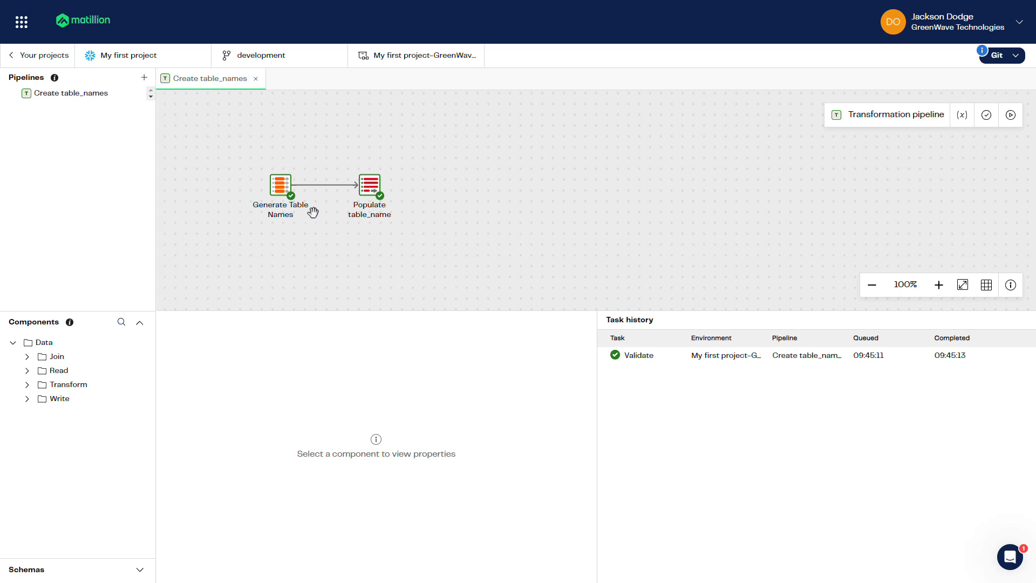
click(282, 186)
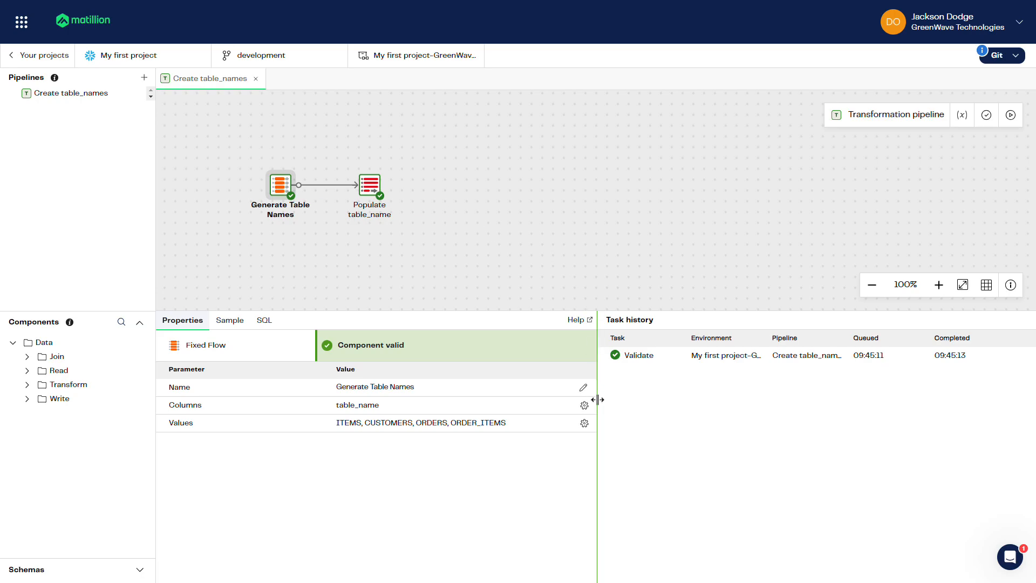
click(583, 423)
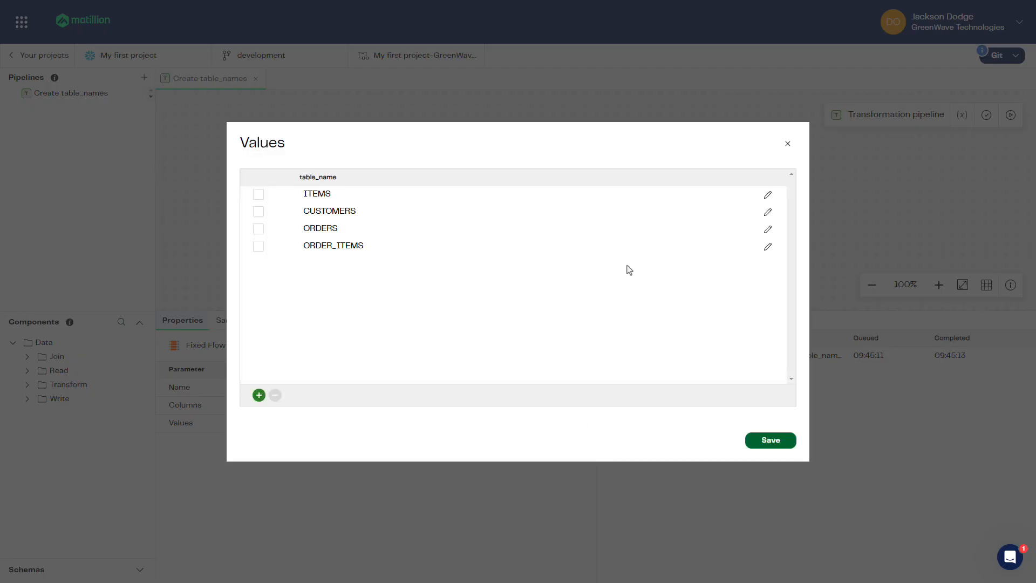
click(779, 441)
Check the target table of the Populate table_name component and run the Create table_names transformation pipeline
click(372, 186)
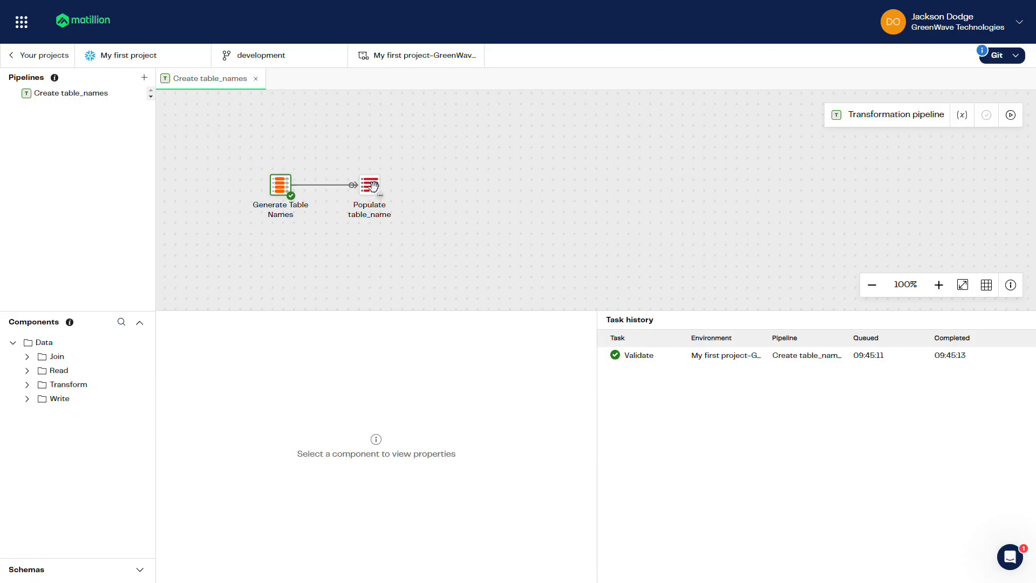
click(552, 458)
drag(552, 458, 333, 461)
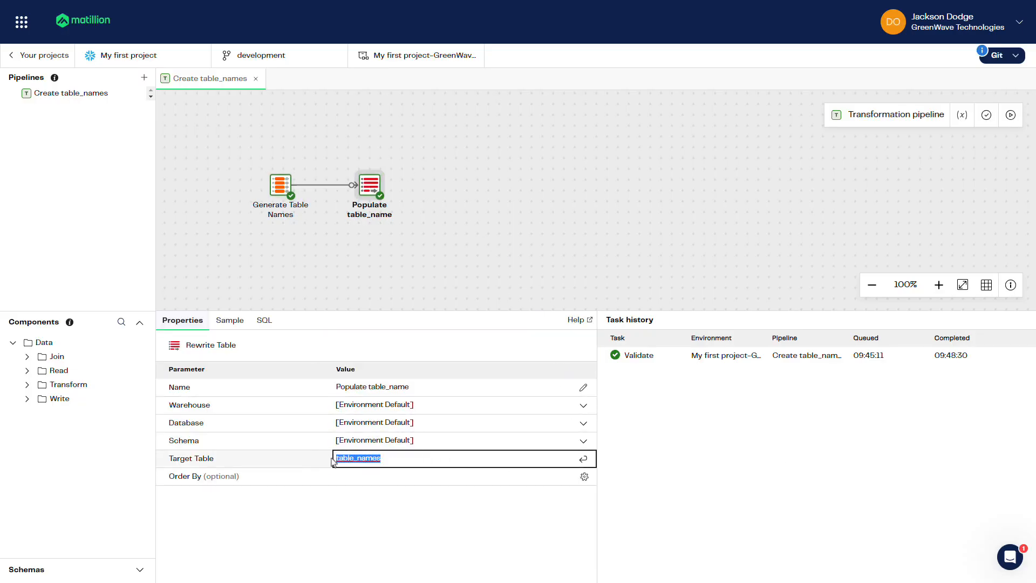
click(299, 464)
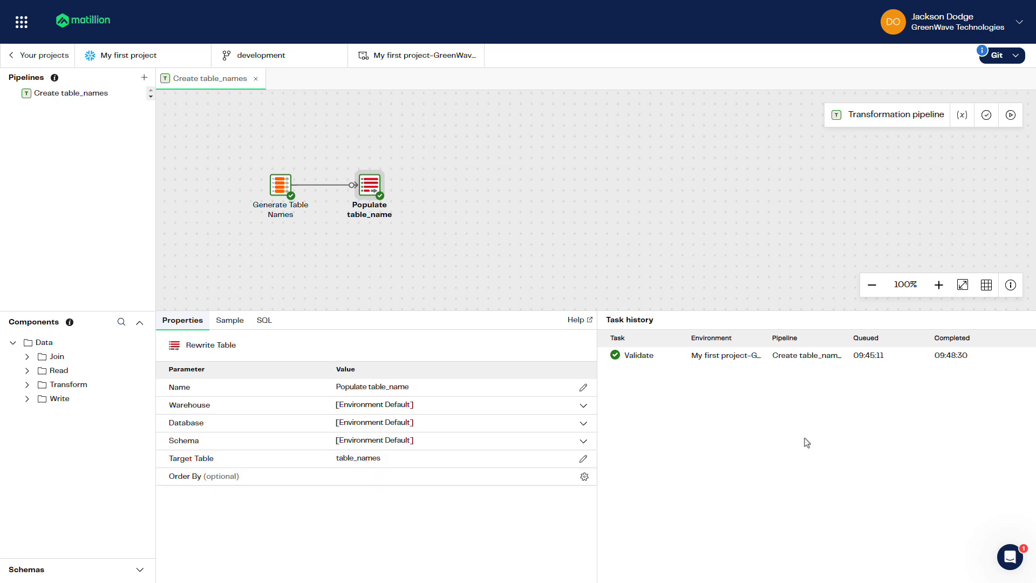
click(1009, 122)
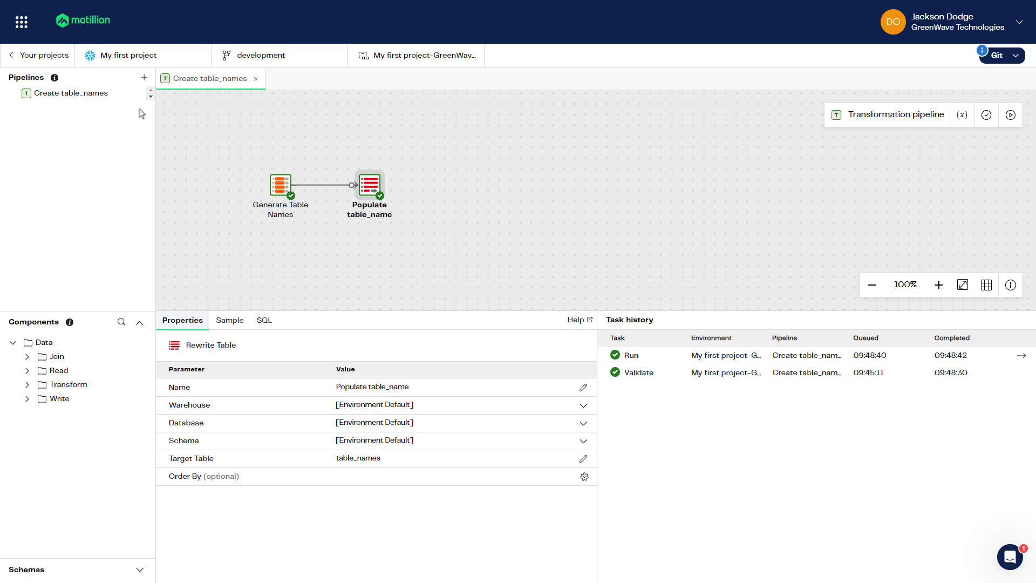
Add a new orchestration pipeline named "GreenWave Tech Performance"
click(143, 79)
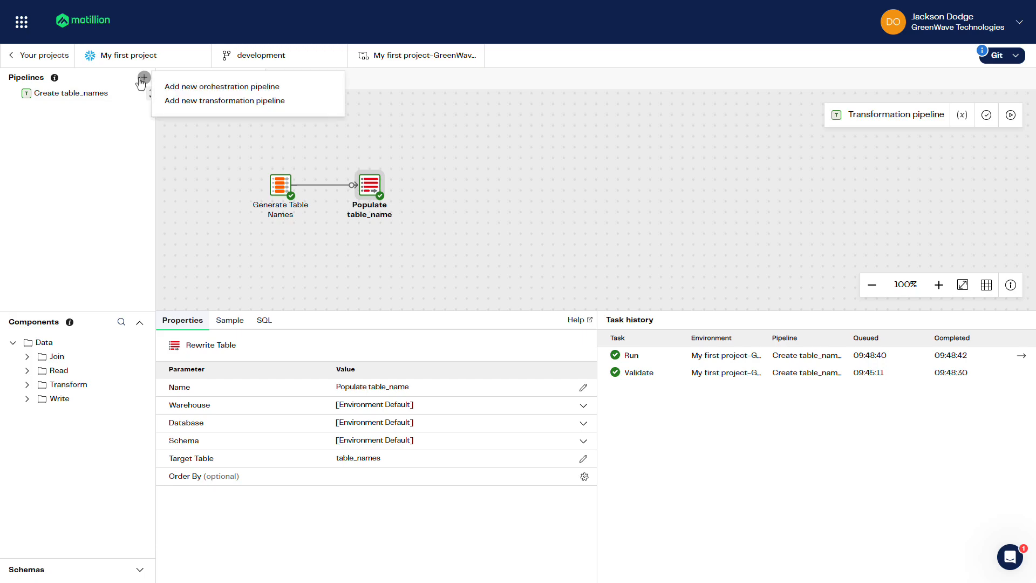
click(213, 88)
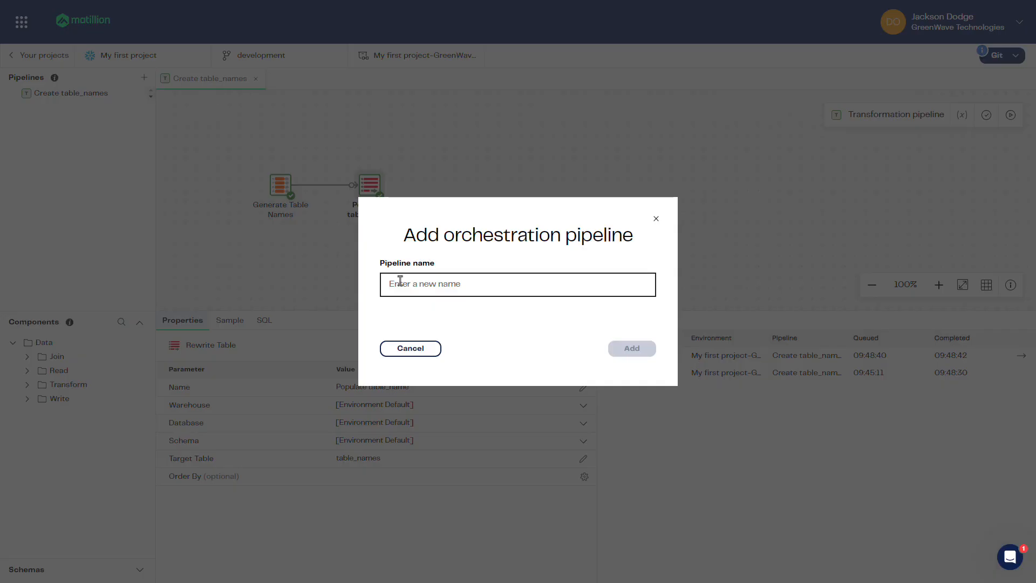
text(Green)
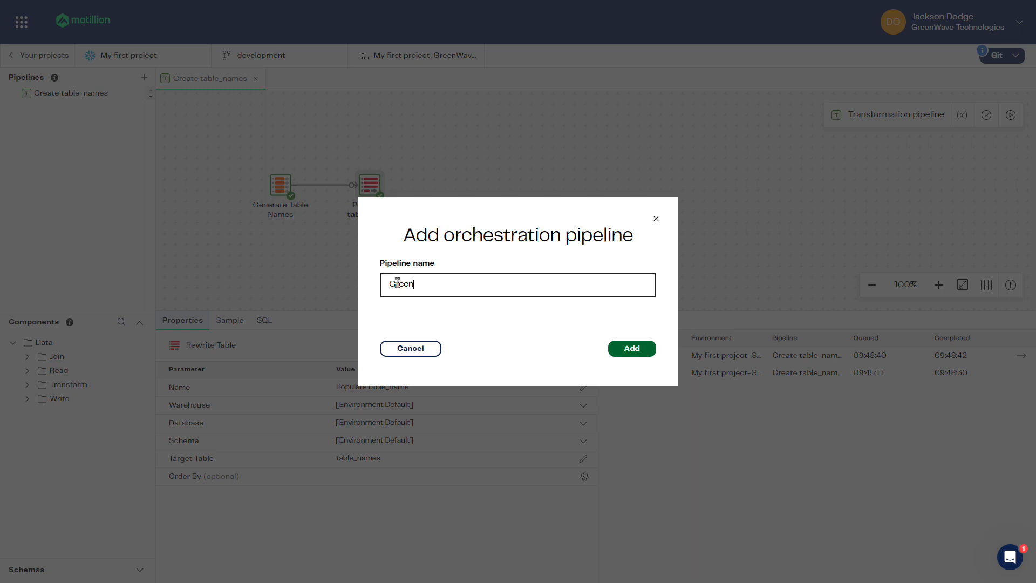
text(Wave Tech Performance)
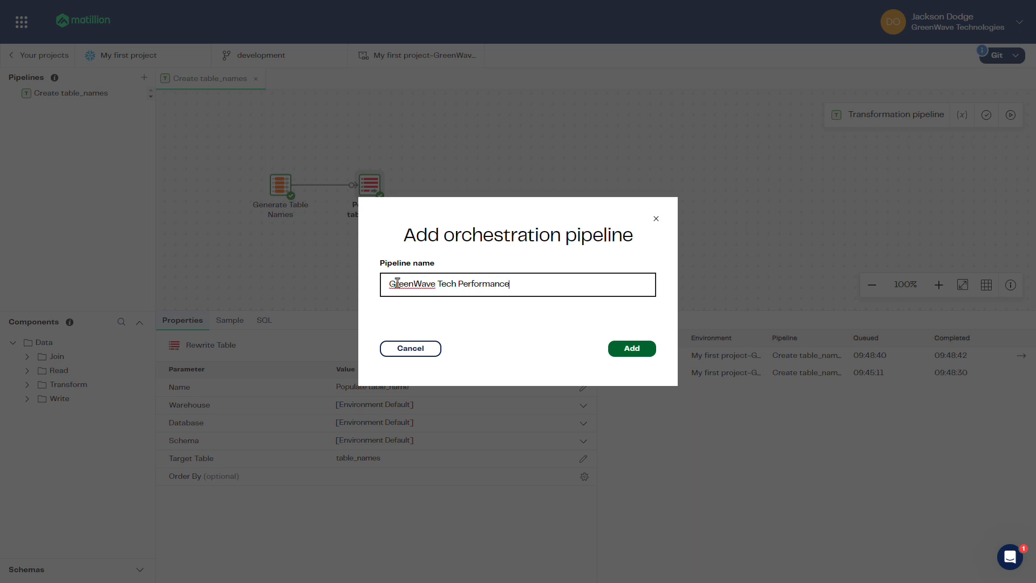
click(648, 354)
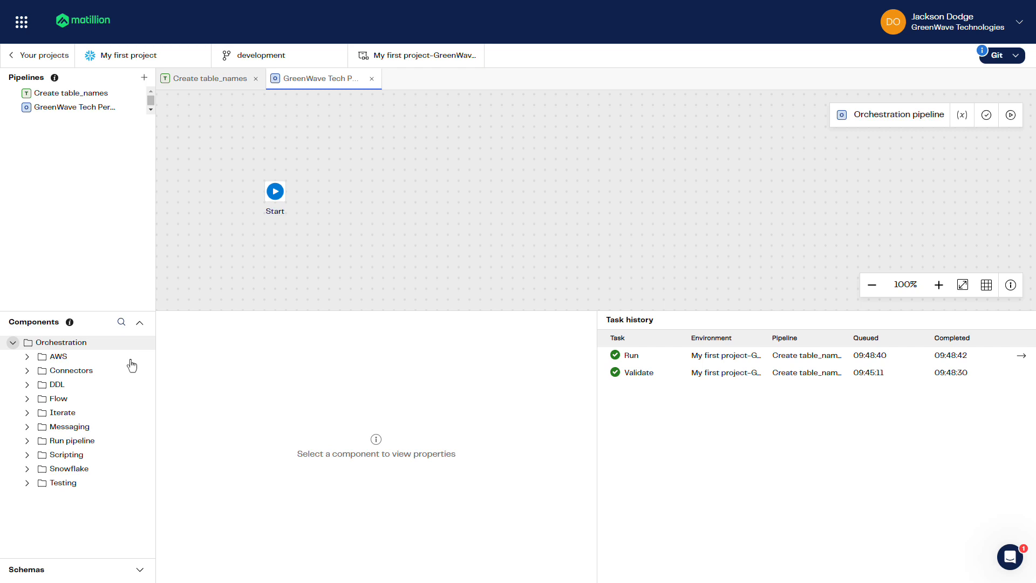
Add a Create Table component to the orchestration pipeline and connect Start to it
click(27, 384)
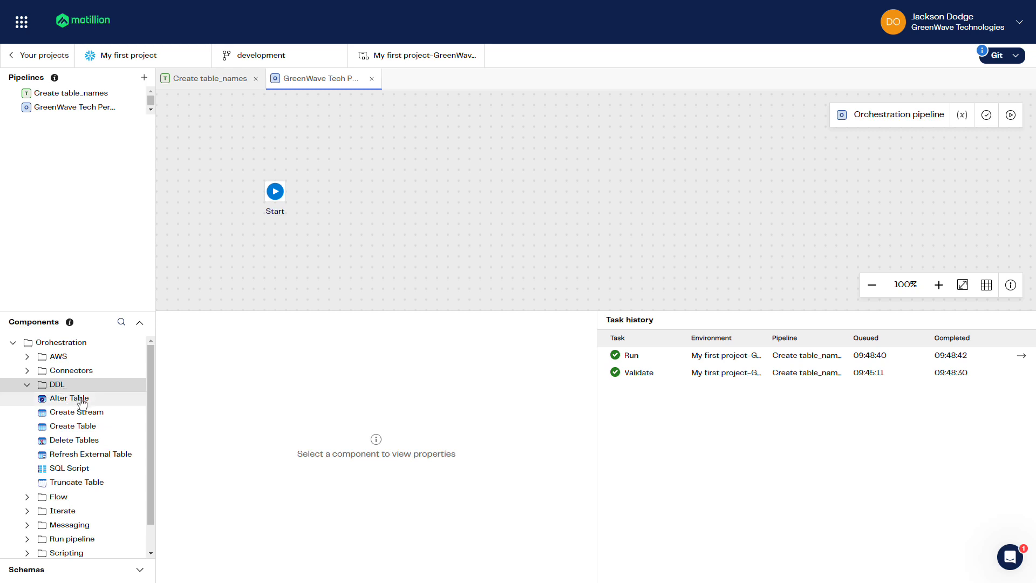
drag(88, 429, 350, 148)
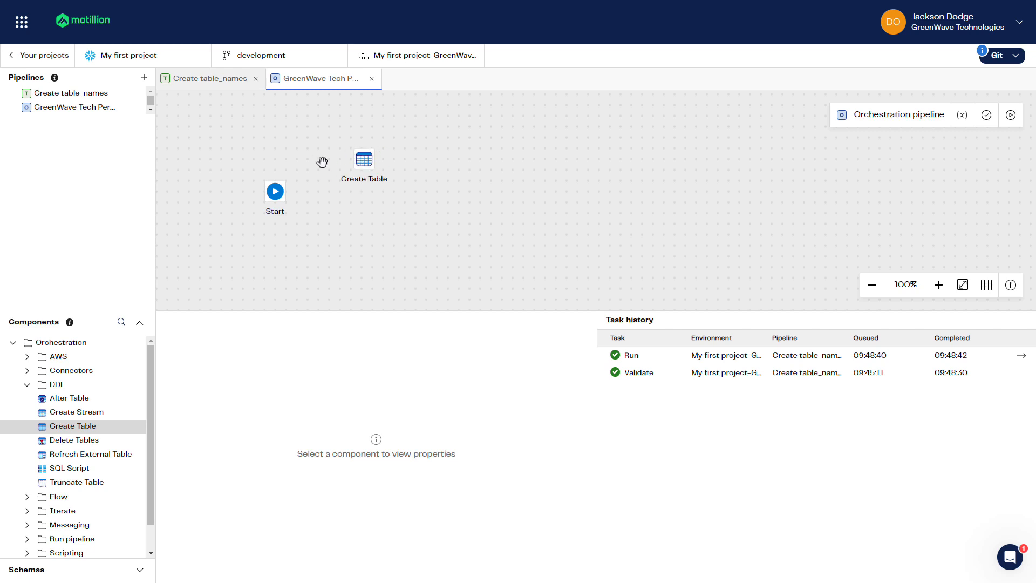
drag(292, 192, 346, 160)
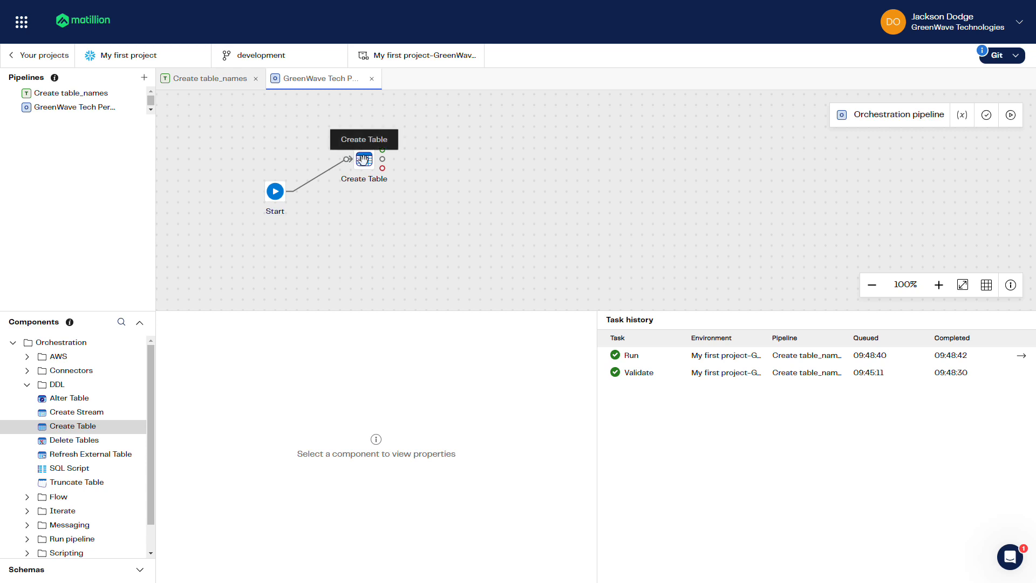
Rename the Create Table component as "Create customer_accounts"
click(364, 160)
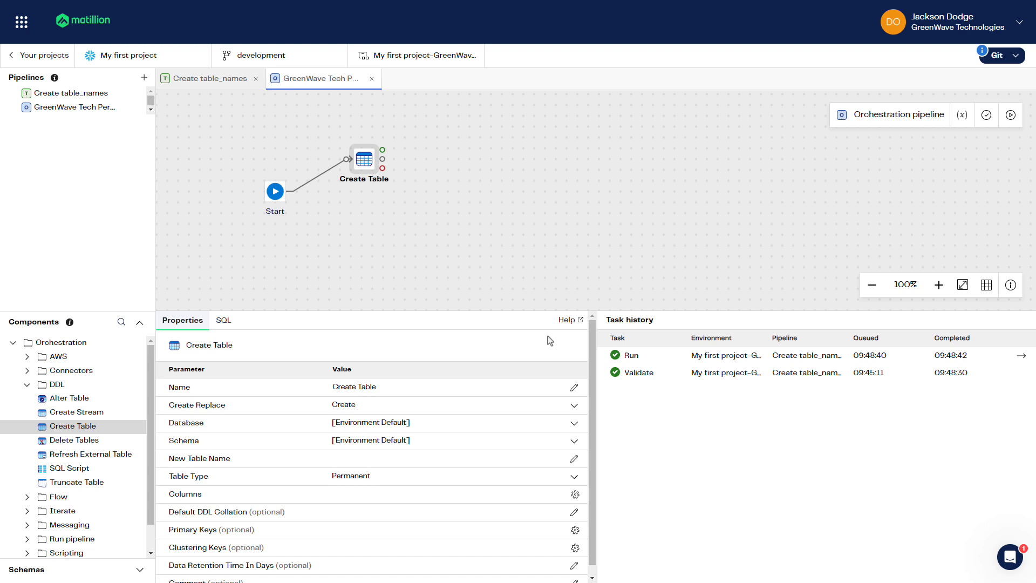
click(388, 386)
drag(388, 386, 330, 387)
text(Create cu)
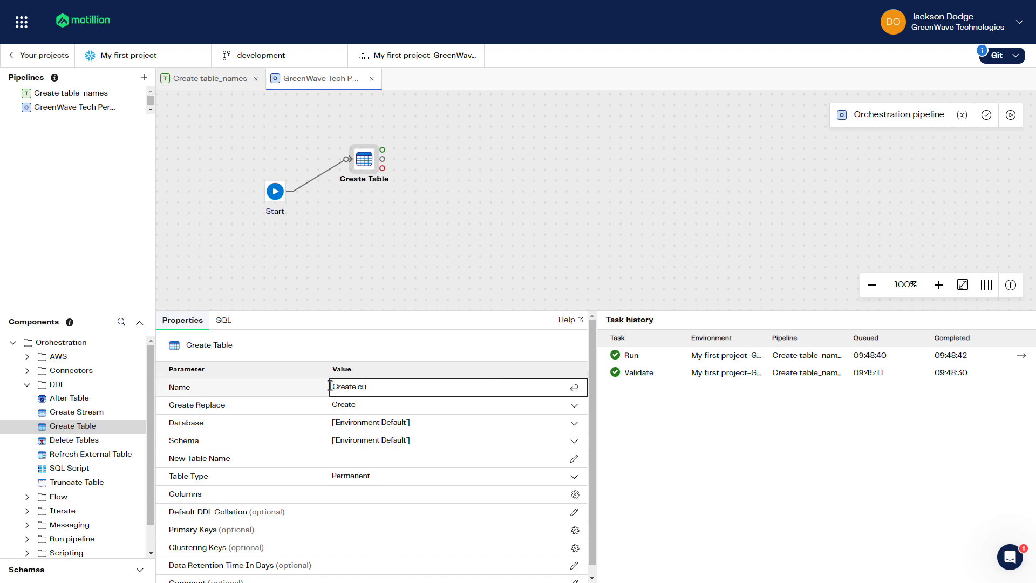
text(stomer_accounts)
key(Return)
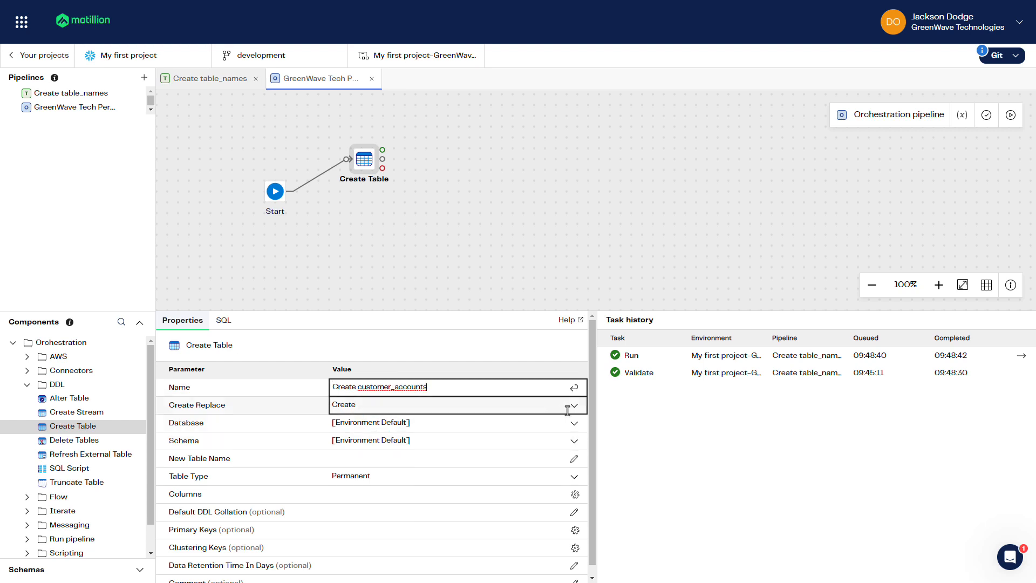
Set the component's Create Replace option to Replace and its new table name to customer_accounts
click(565, 409)
click(423, 479)
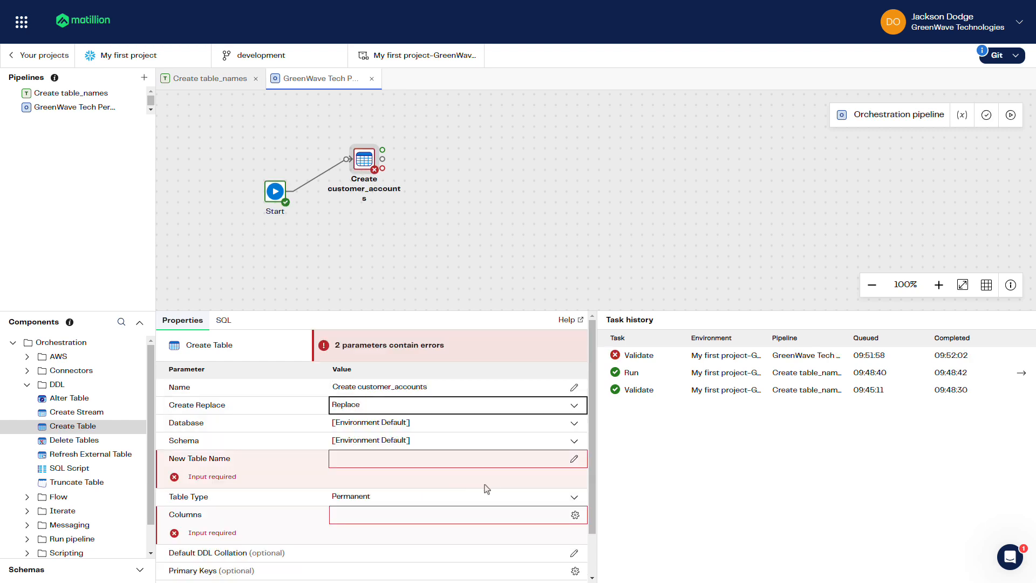
click(573, 460)
text(customer_accounts)
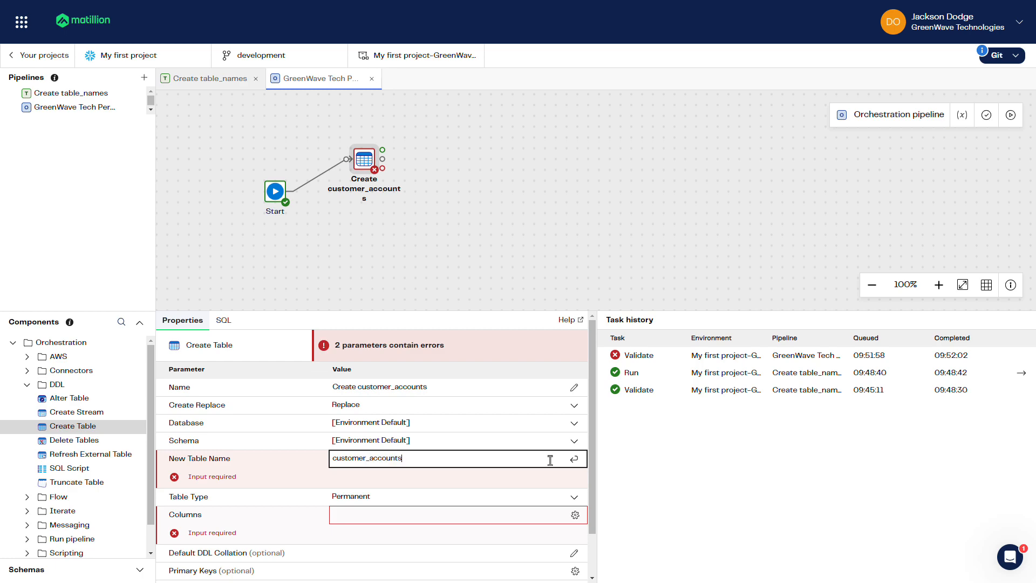
click(575, 514)
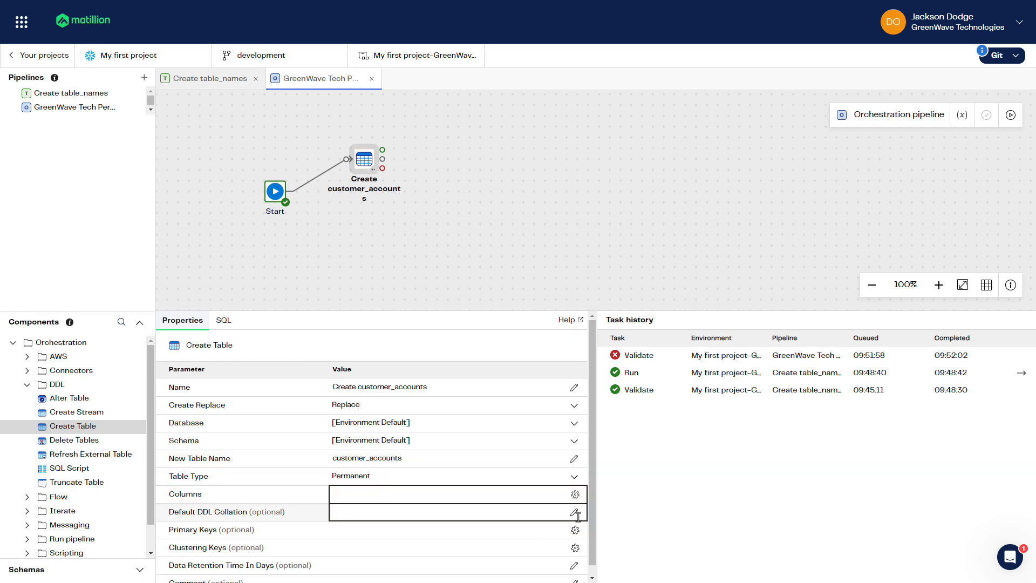
Define a DataValue column of type VARIANT for the customer_accounts table and run the orchestration pipeline
click(576, 495)
click(345, 194)
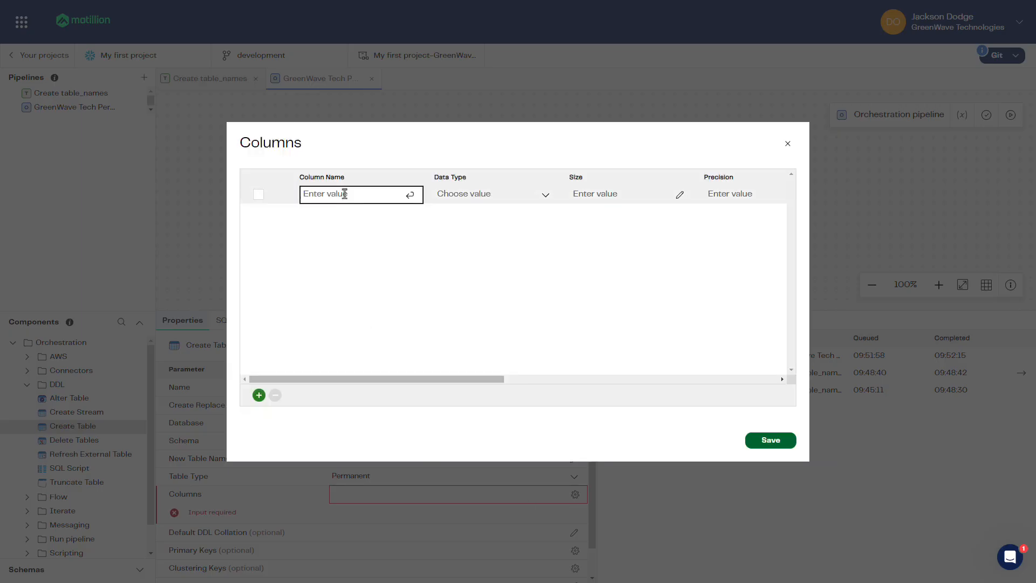
text(DataValue)
click(545, 195)
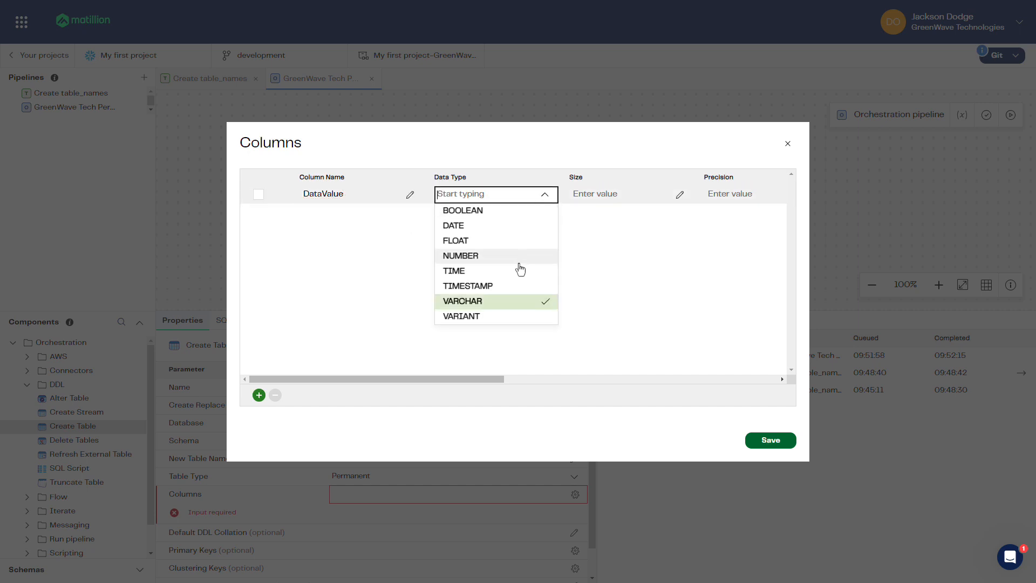
click(483, 315)
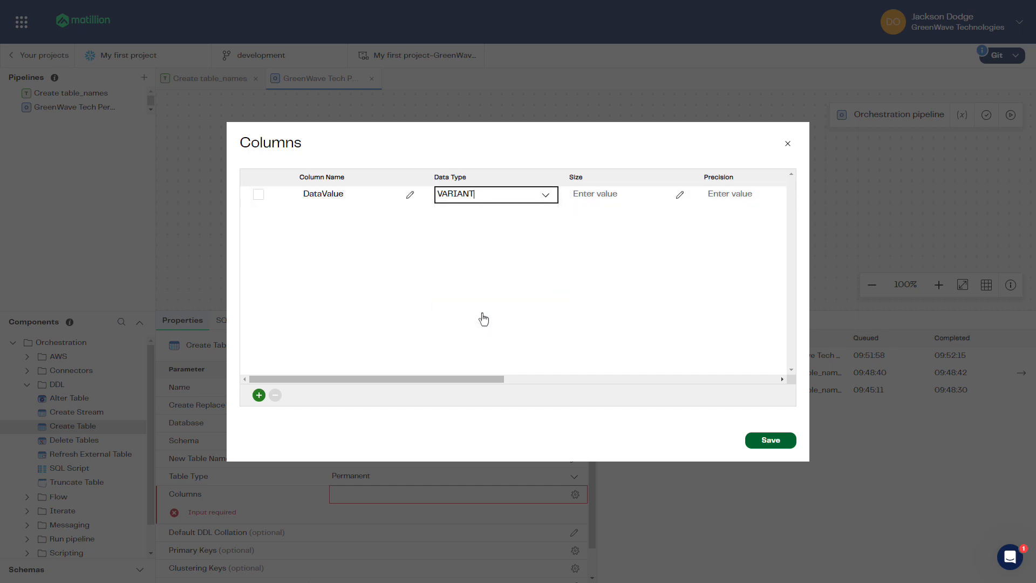
drag(470, 380, 719, 377)
click(779, 444)
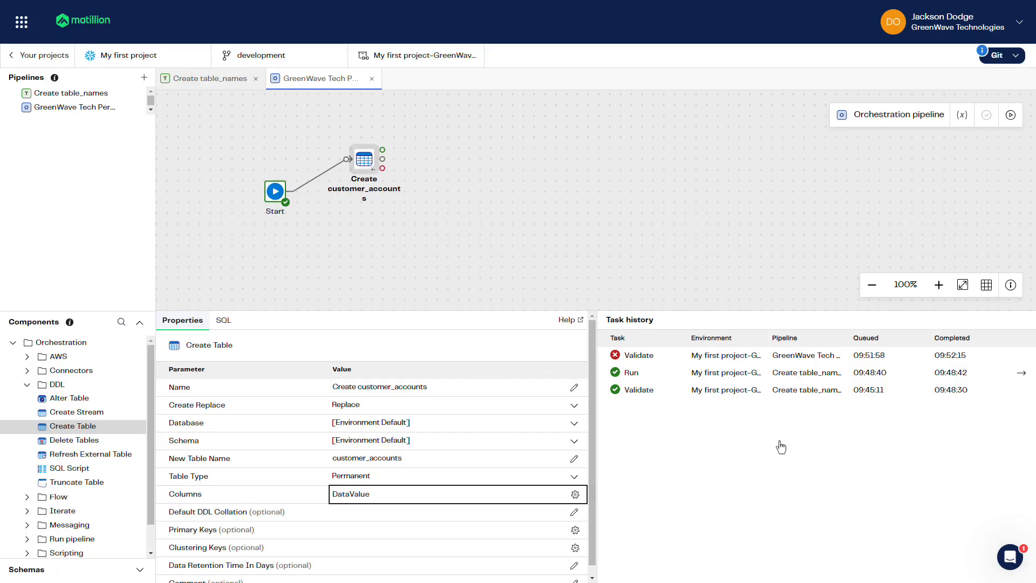
click(1011, 116)
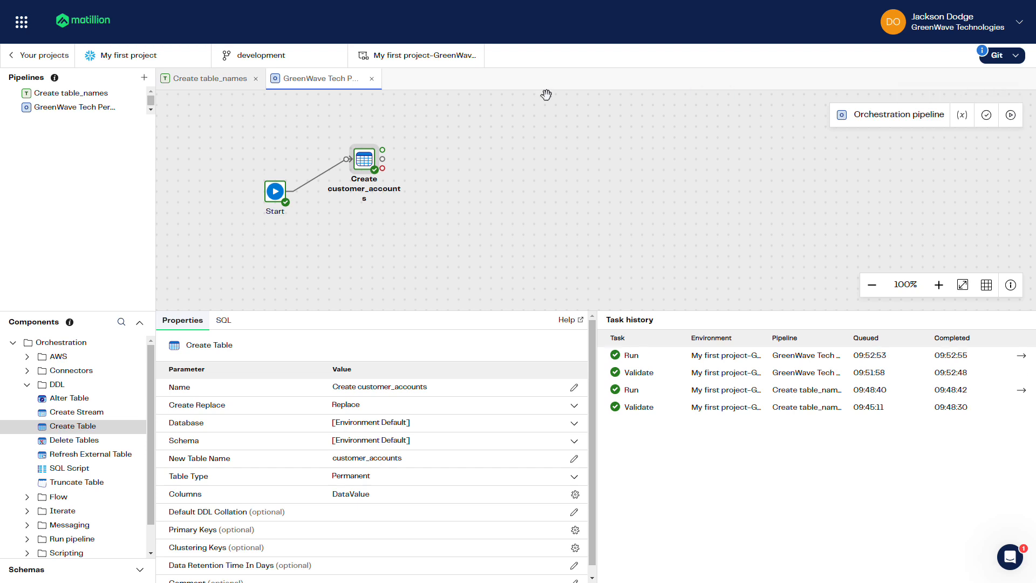
Add an S3 Load component and connect the success output of Create customer_accounts to its input
click(28, 384)
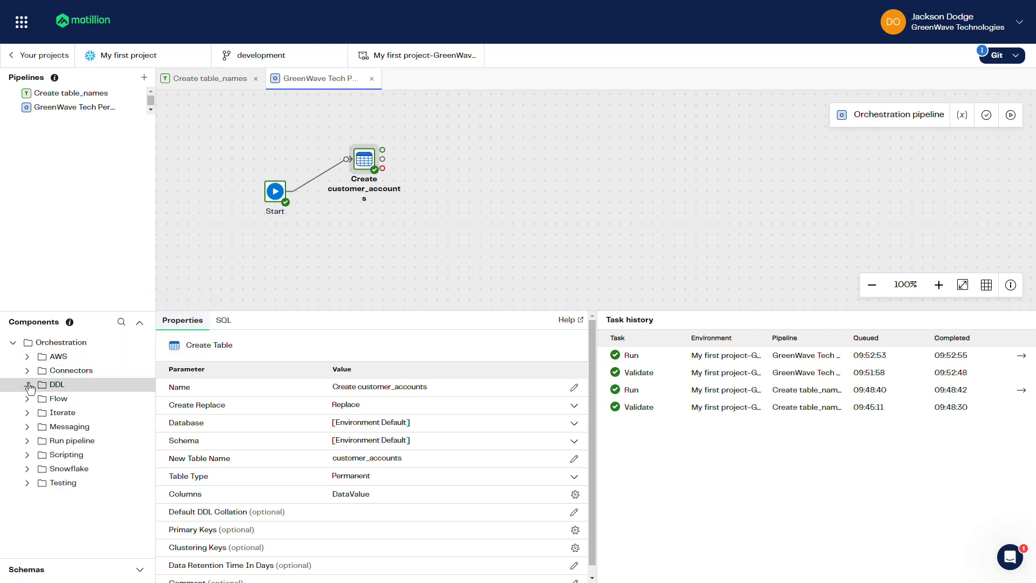
click(27, 370)
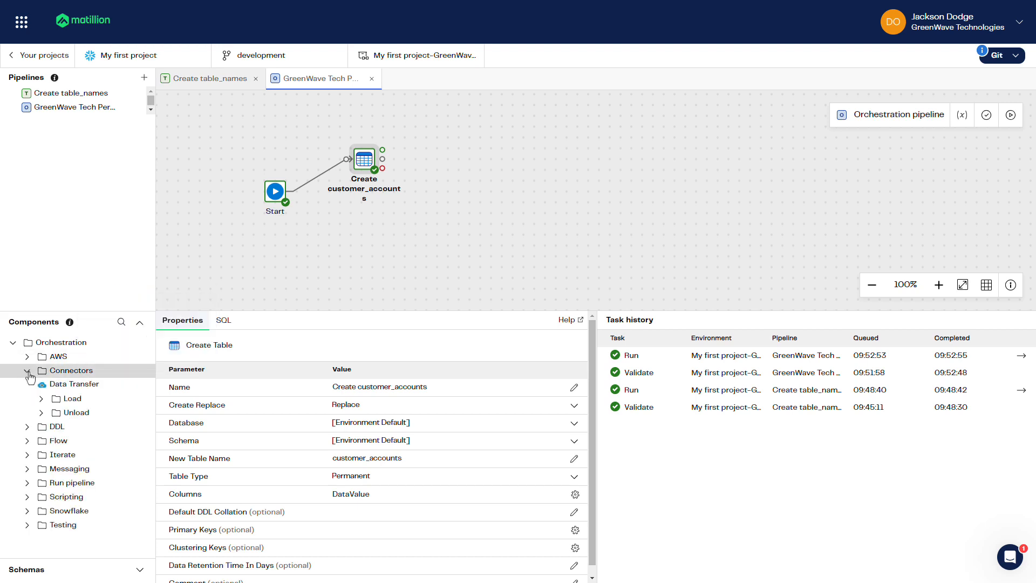
click(42, 399)
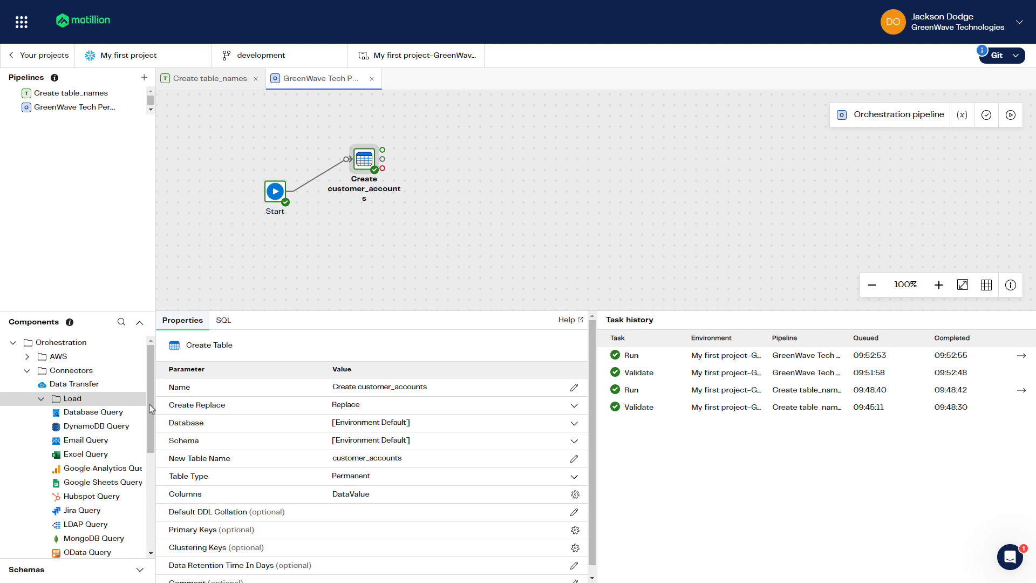
drag(149, 407, 149, 467)
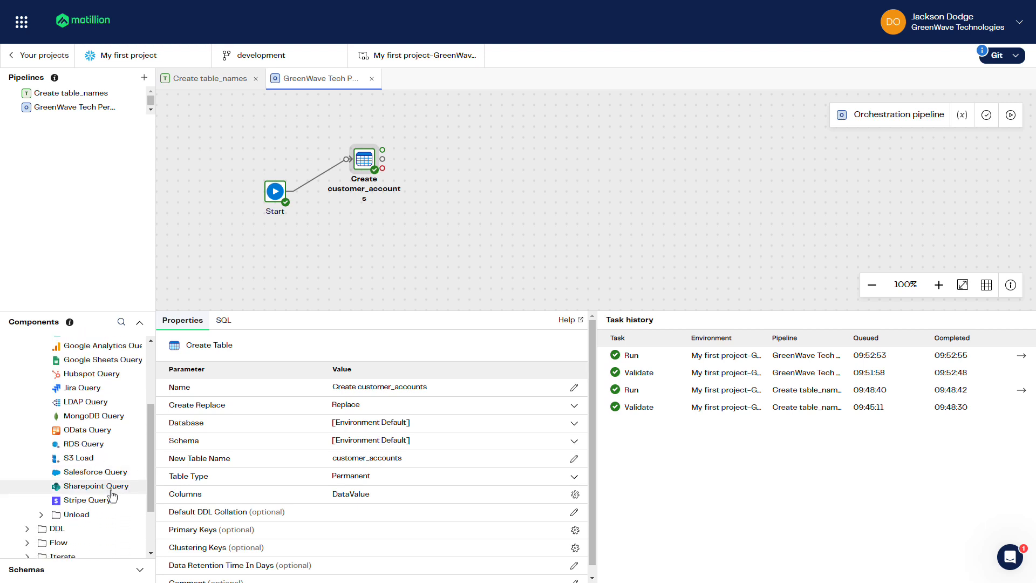
drag(78, 458, 448, 147)
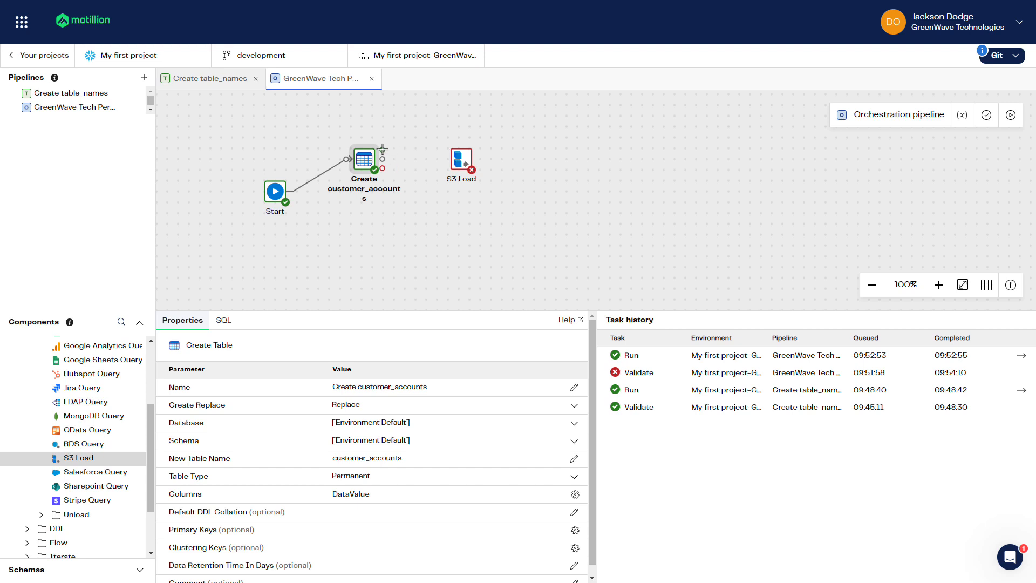
drag(382, 149, 448, 158)
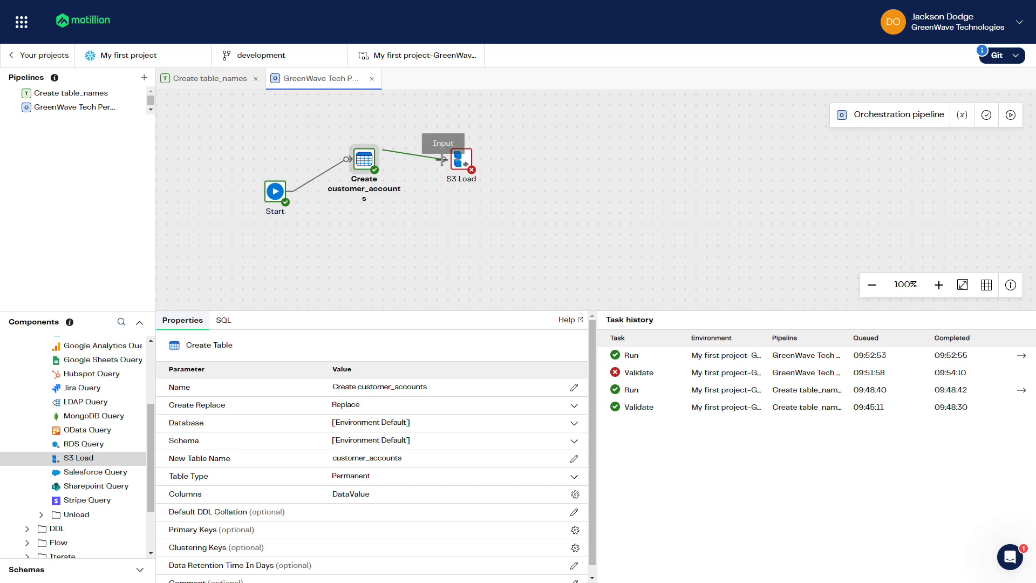
Rename the S3 Load component as "Load Customer 360 Data"
click(457, 157)
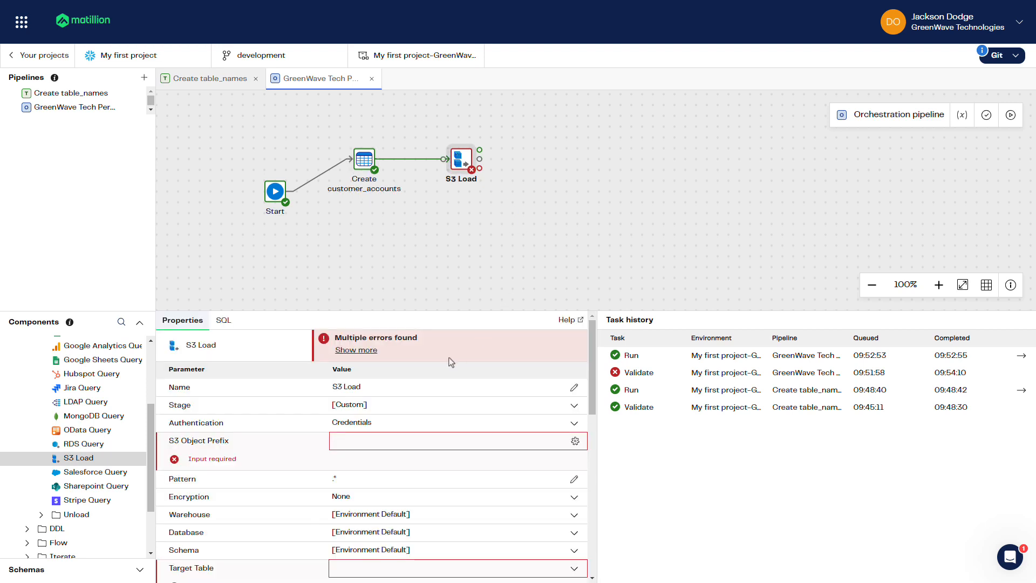
click(384, 386)
drag(365, 388, 332, 386)
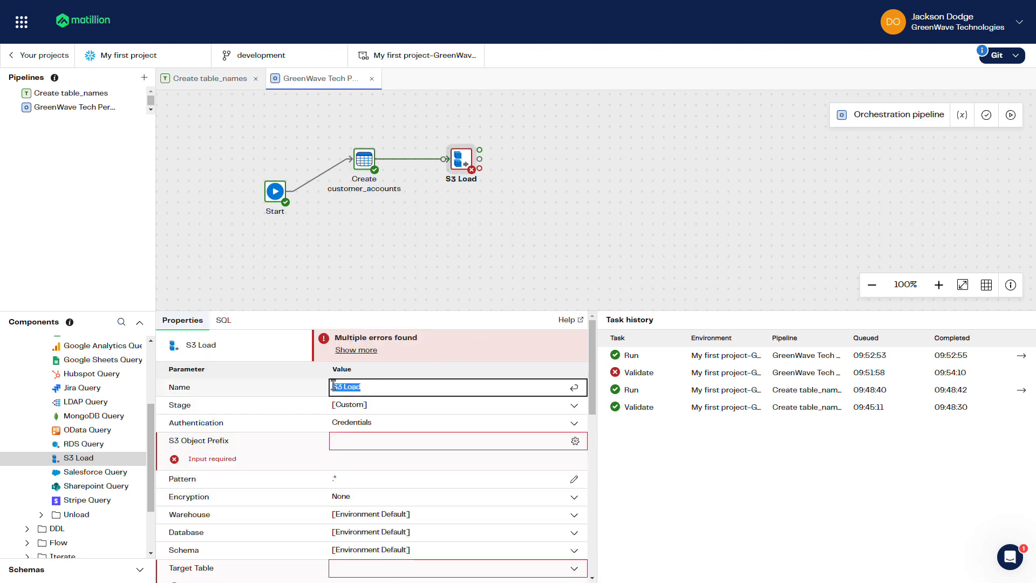
text(Load Customer 360 Da)
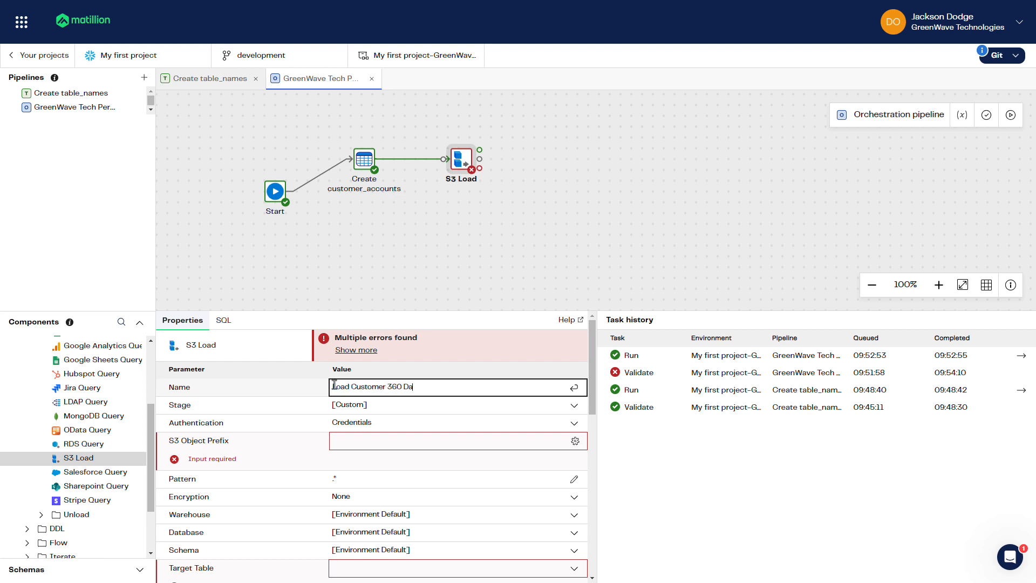
text(ta)
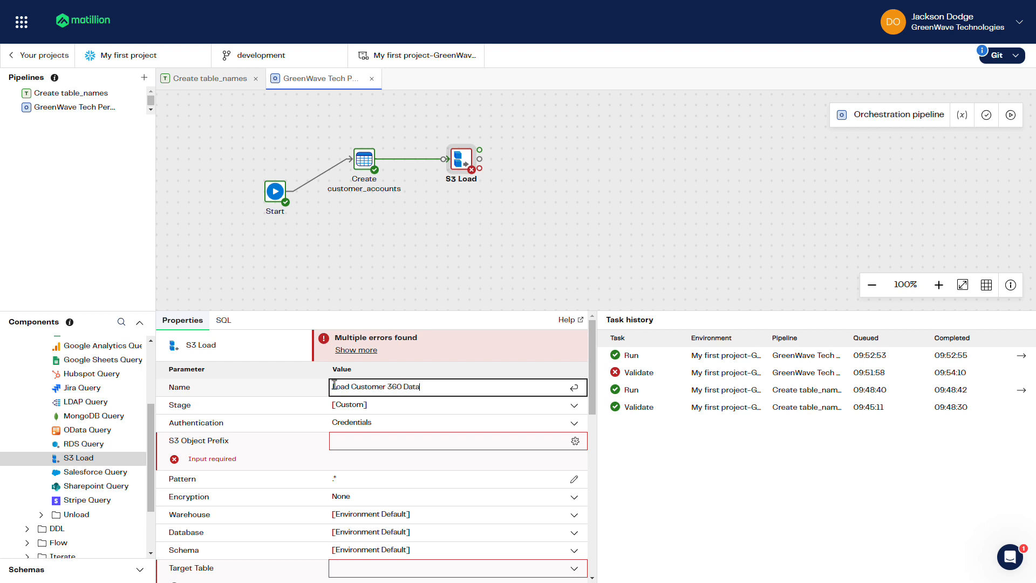
Set the S3 object prefix of the load component to s3://devrel.matillion.com/
click(574, 441)
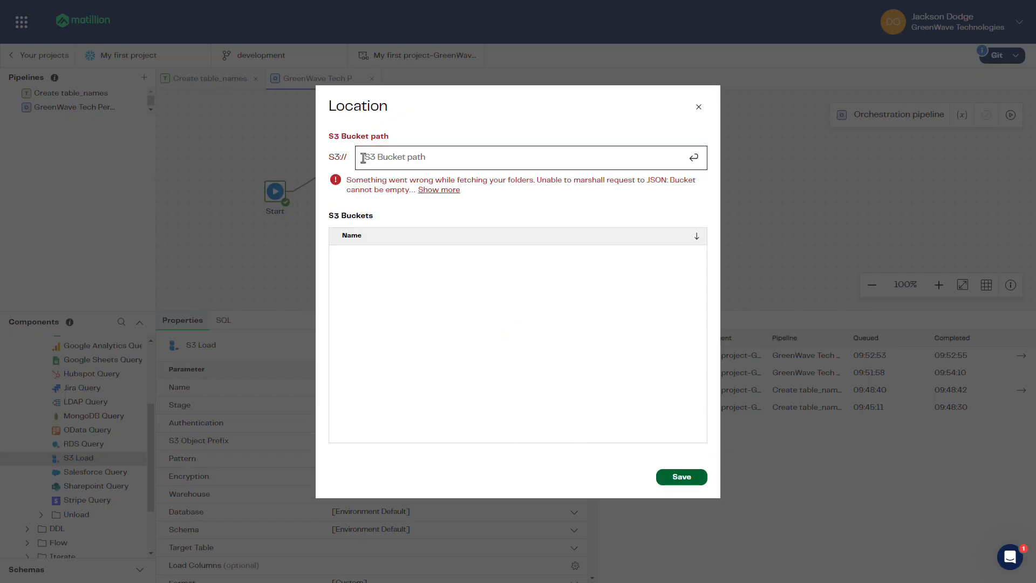
text(devrel.matillion.com/)
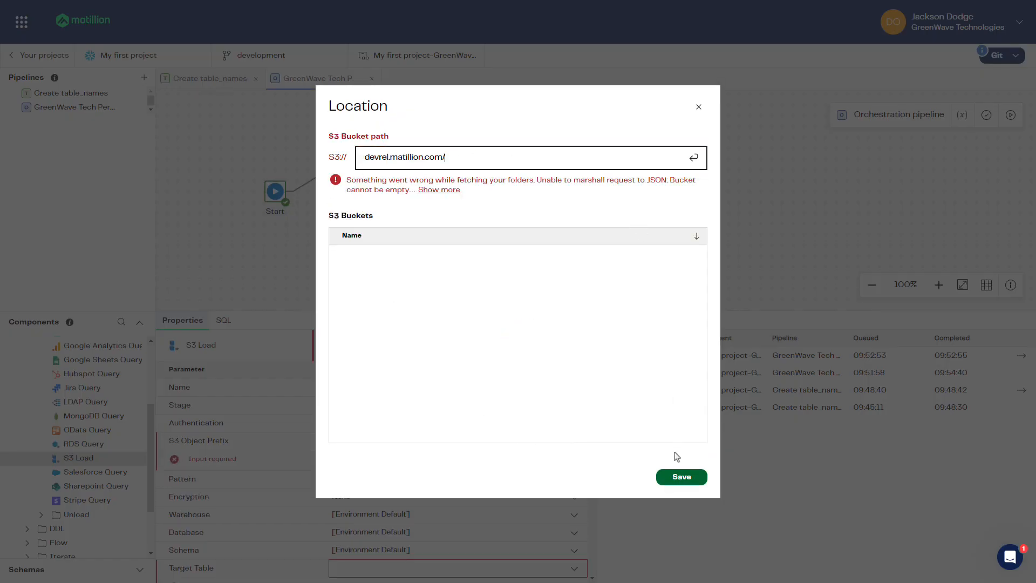
click(675, 478)
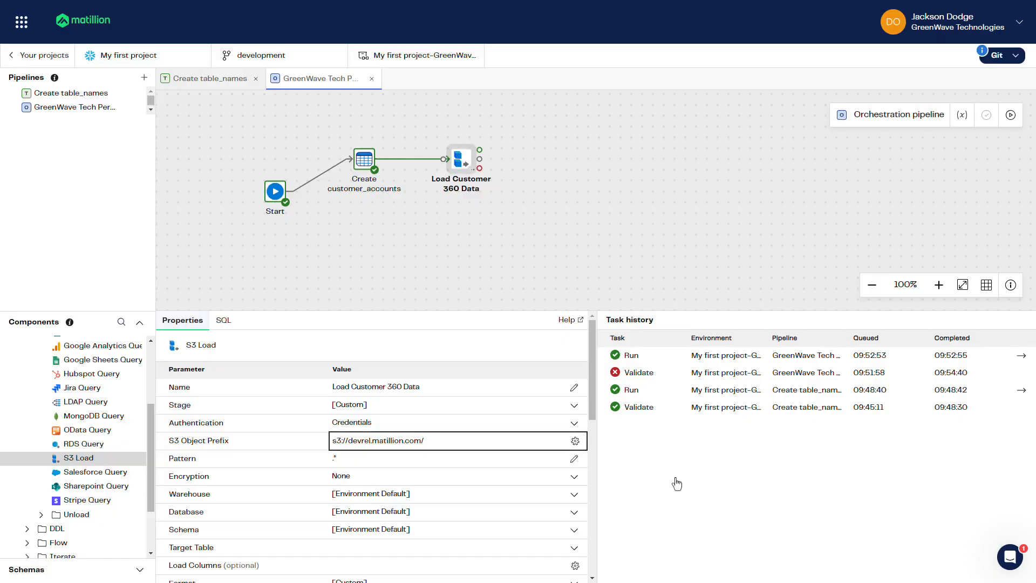
Set the load's file pattern to solutions/GreenWave/customer_accounts.json and its target table to customer_accounts
click(376, 457)
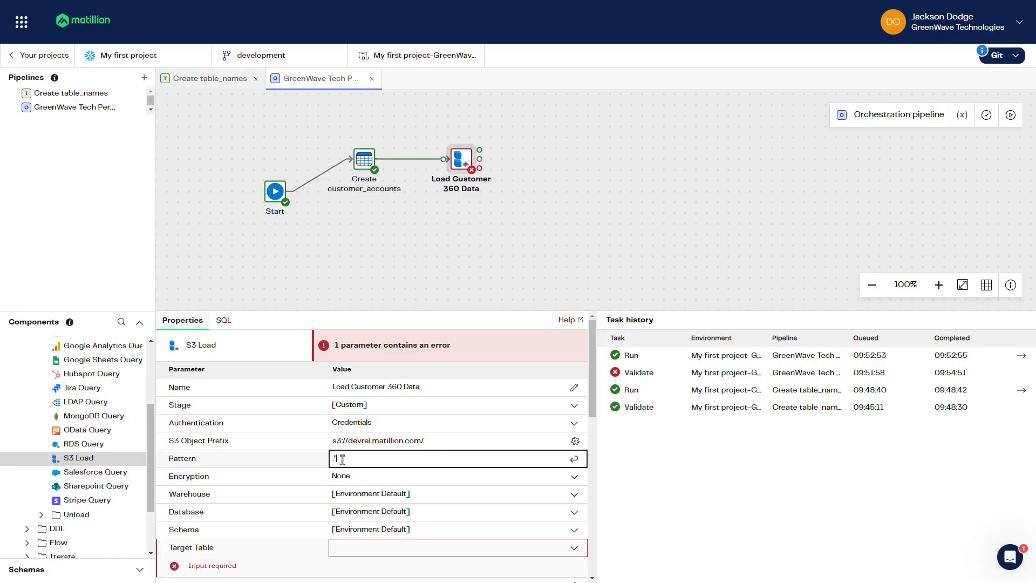
key(BackSpace)
key(BackSpace)
text(solutions/GreenWave/customer_accounts.json)
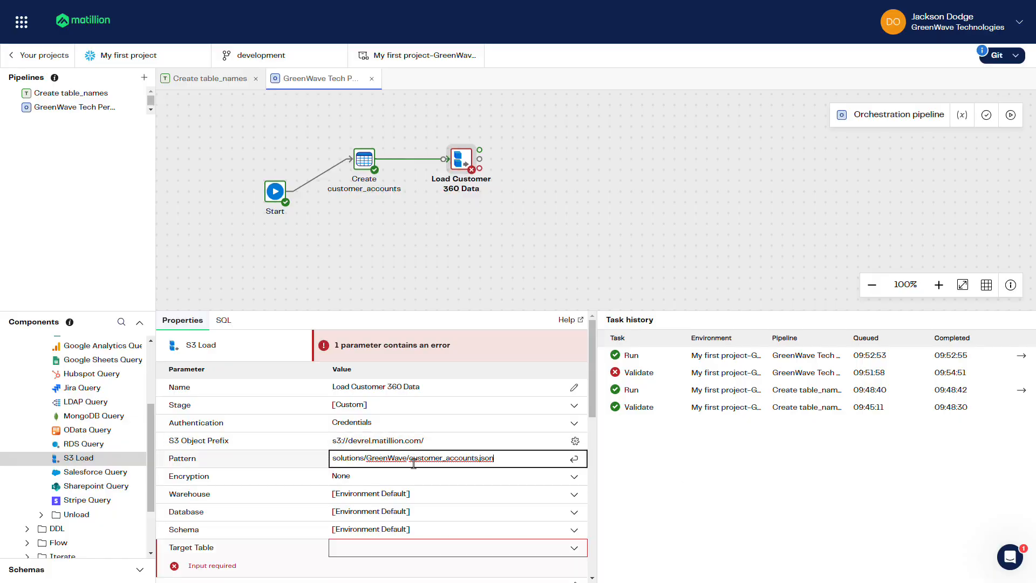
click(558, 550)
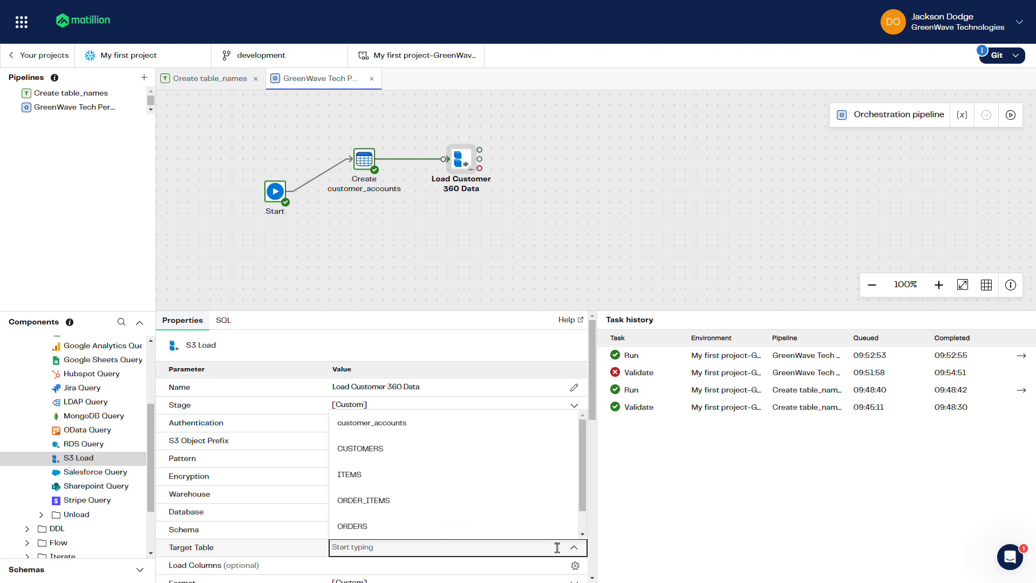
click(386, 423)
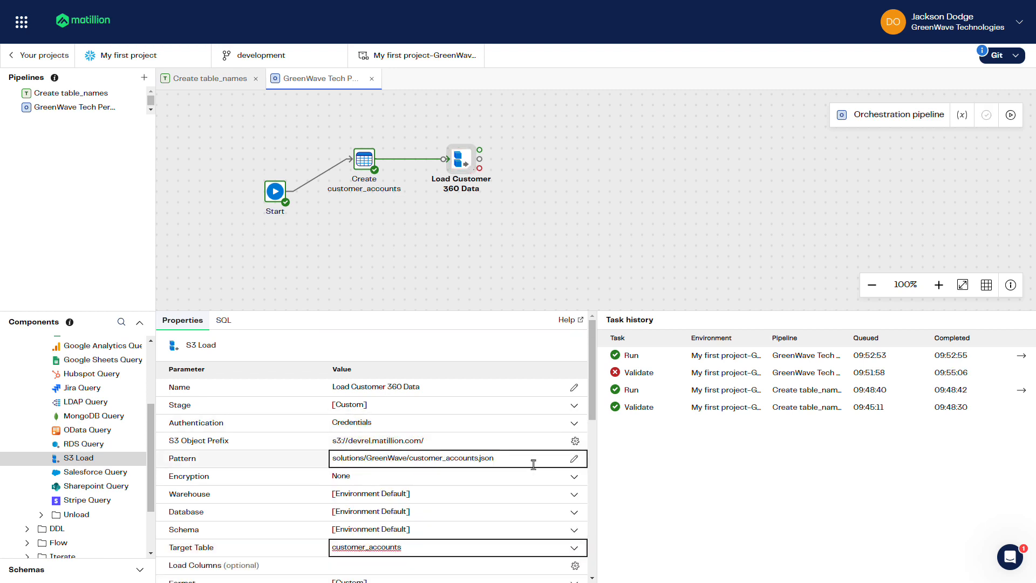
Select DataValue as the load column and set the load's file type to JSON
scroll(533, 465, down, 1)
scroll(533, 466, down, 2)
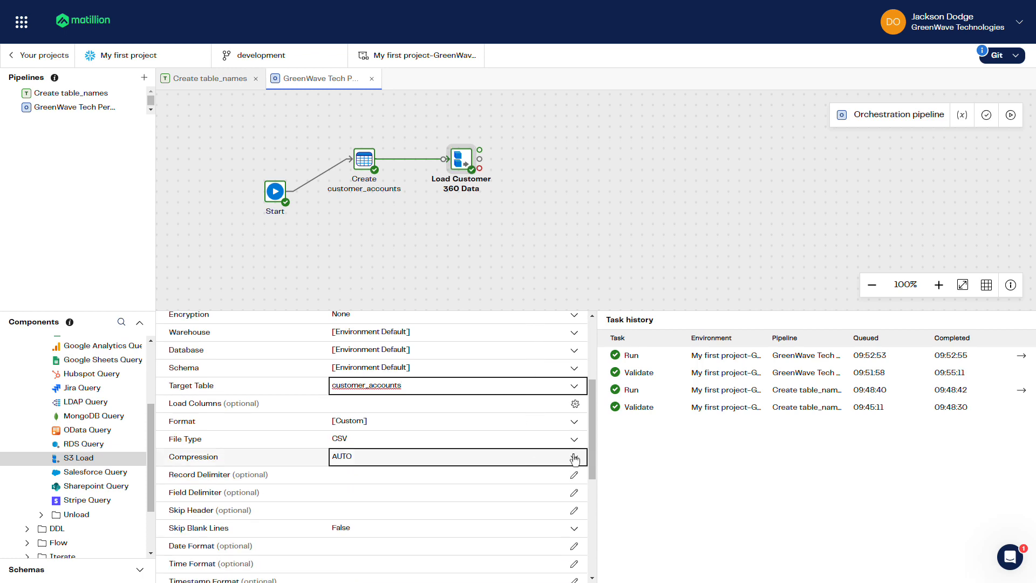
click(574, 404)
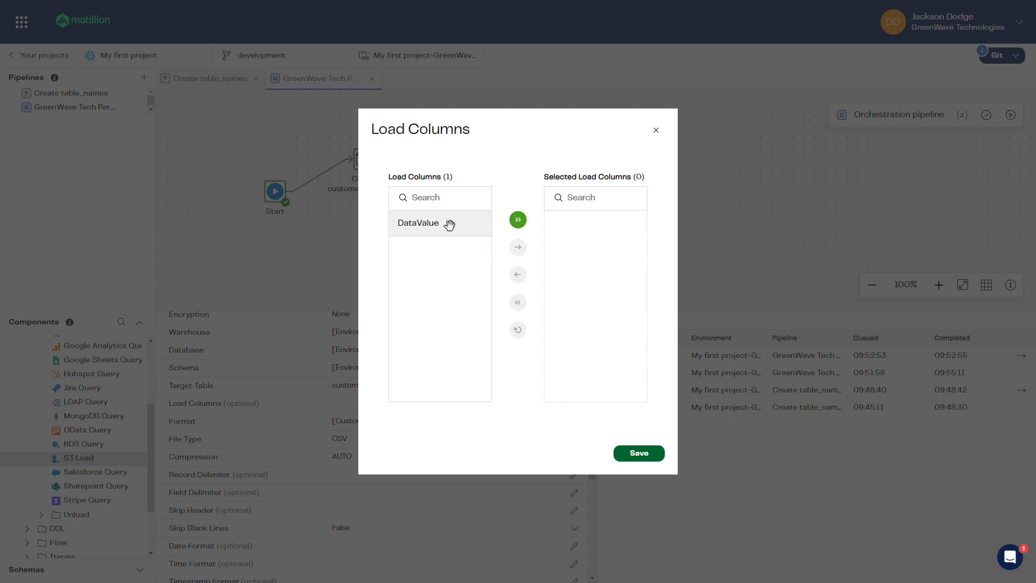
click(449, 225)
click(518, 247)
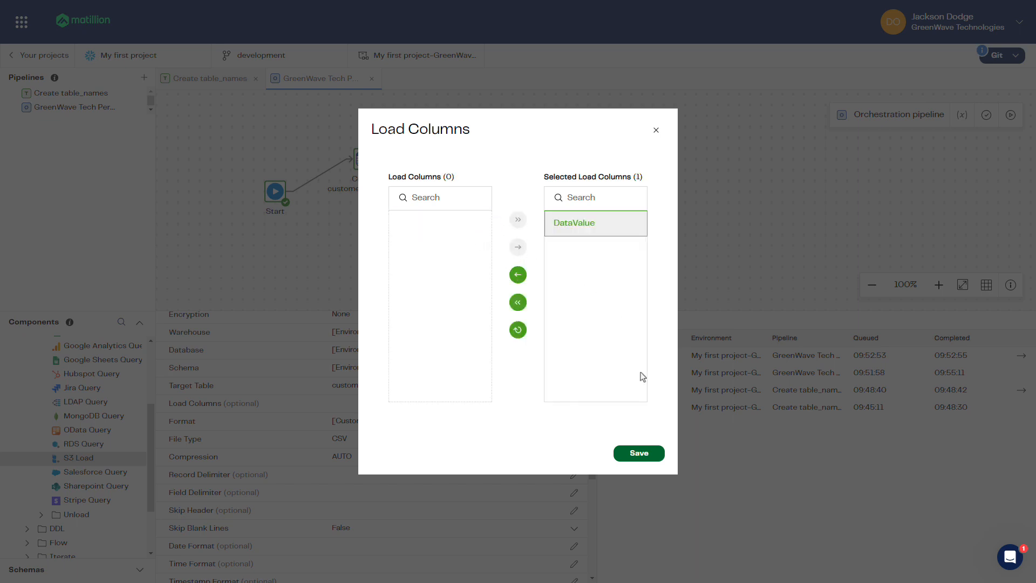
click(643, 453)
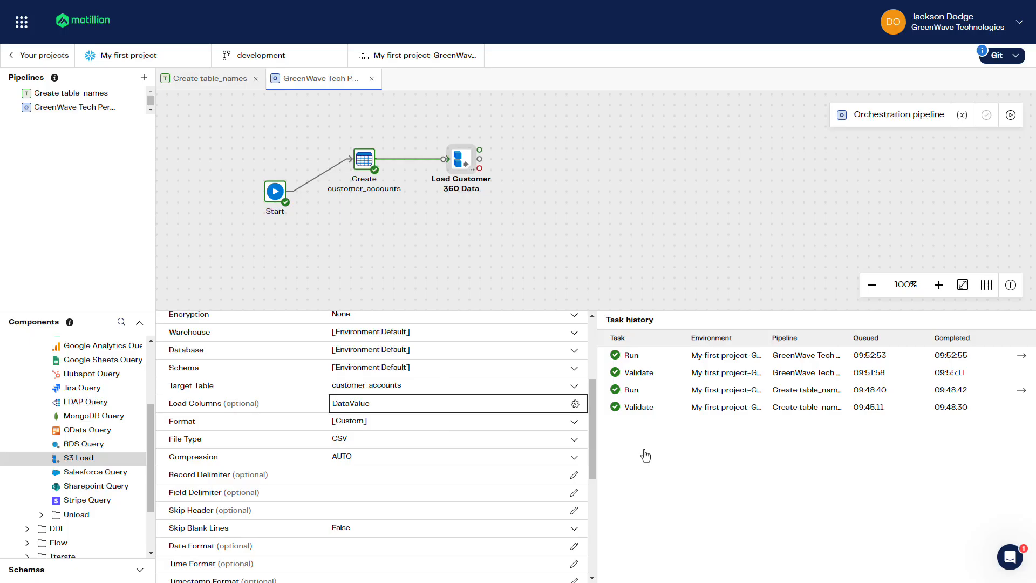
click(572, 438)
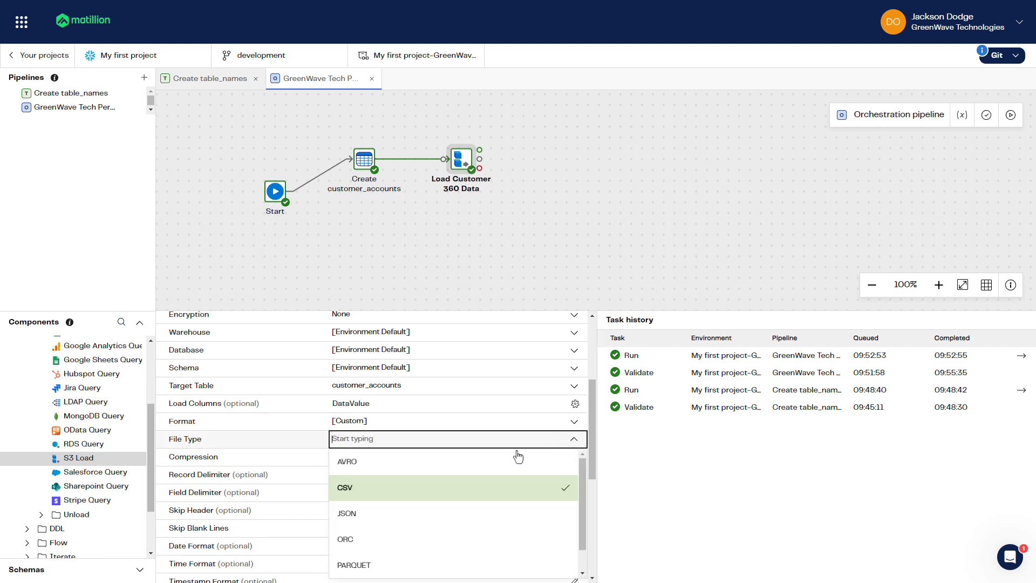
click(410, 512)
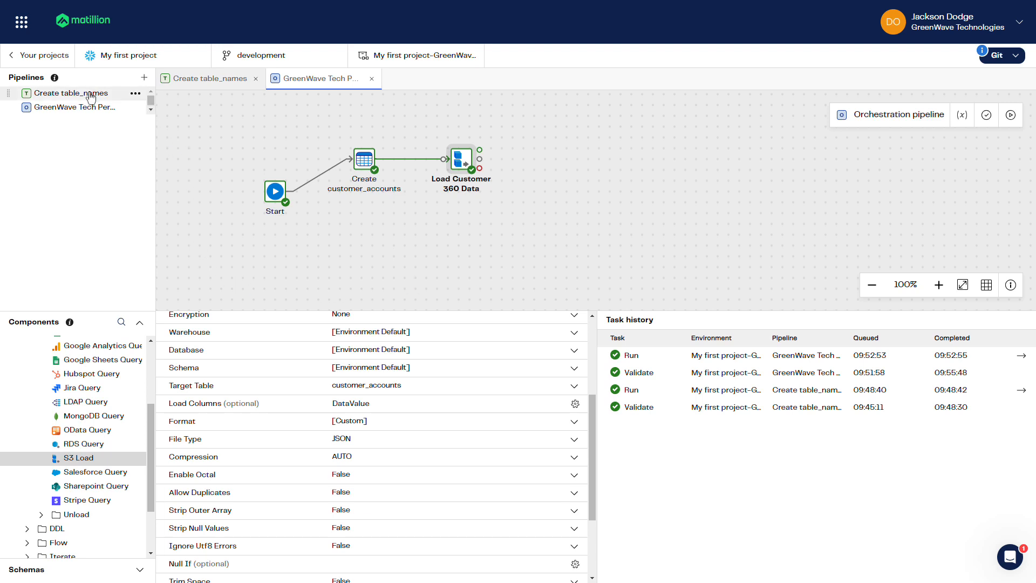
Add the Create table_names transformation pipeline to the canvas connected from Start, and validate the orchestration pipeline
drag(91, 97, 378, 239)
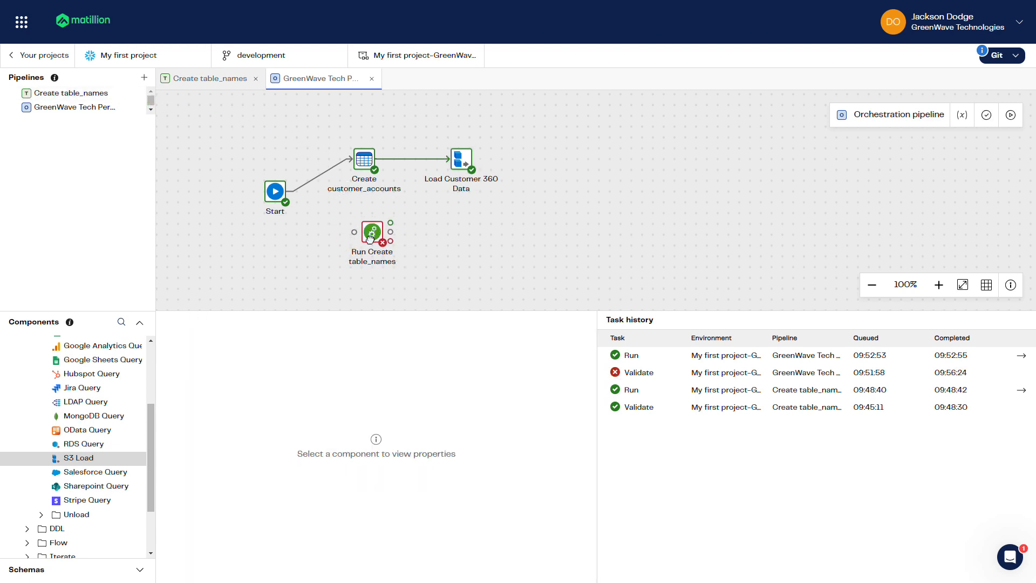
drag(294, 191, 345, 231)
click(361, 234)
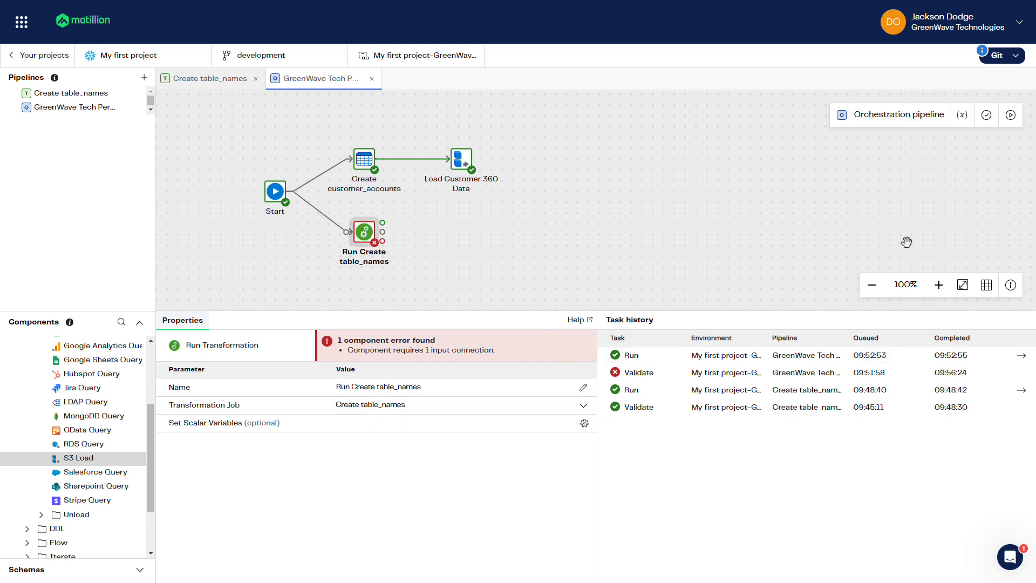
click(987, 116)
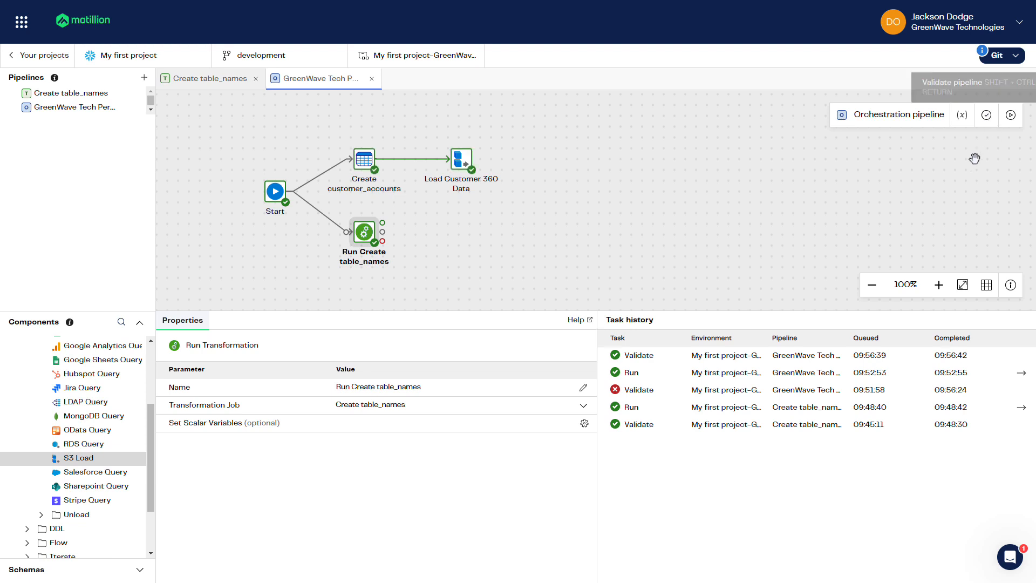
Create a public pipeline variable named pipe_table_name of type Text with the default value ITEMS
click(961, 123)
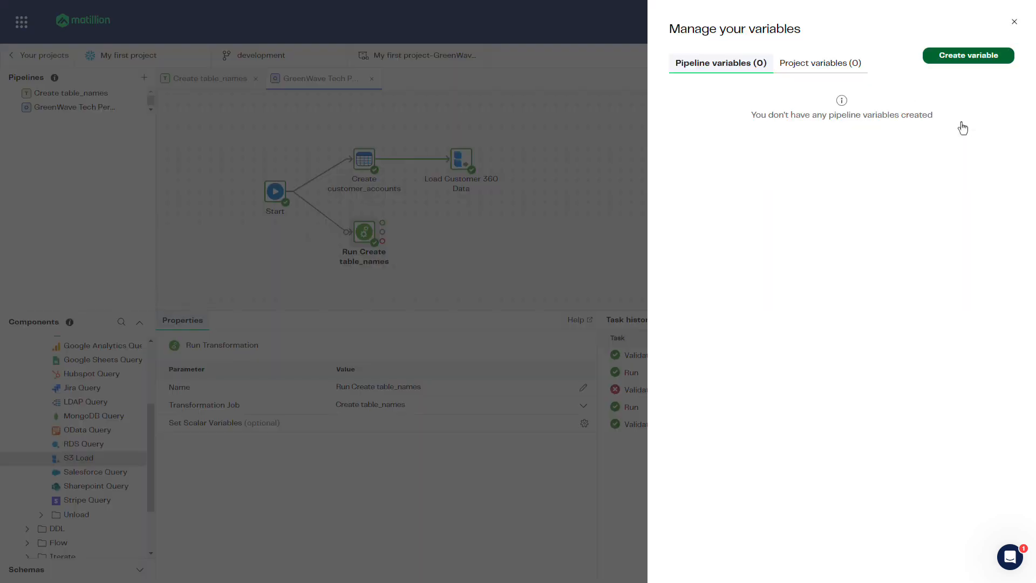
click(959, 63)
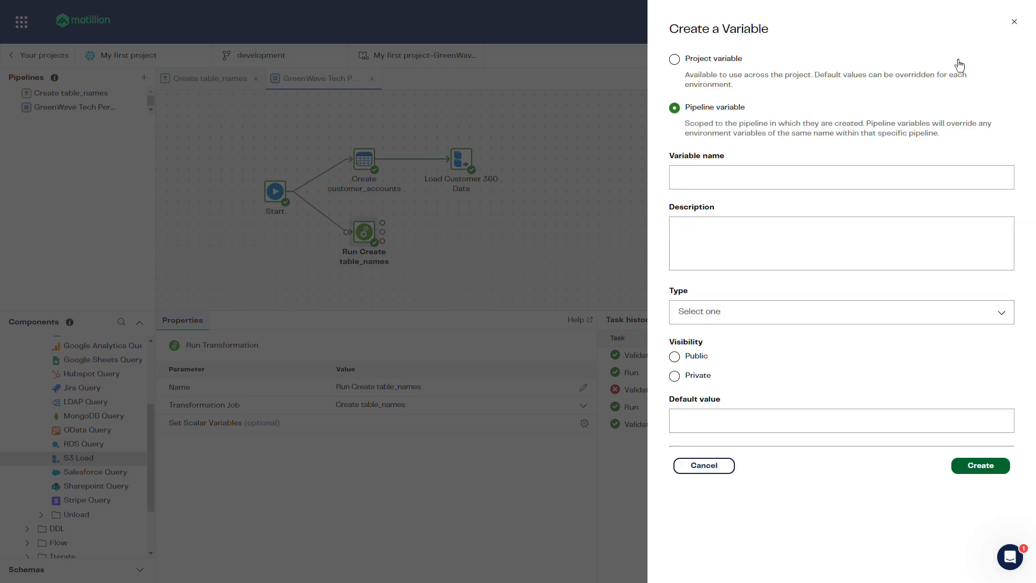
click(680, 174)
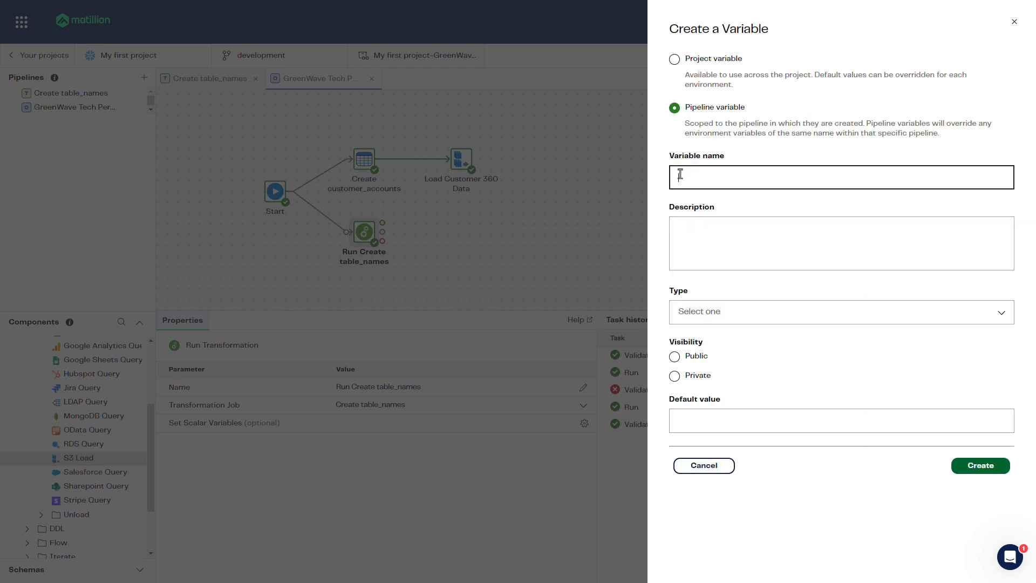
text(pipe_table_name)
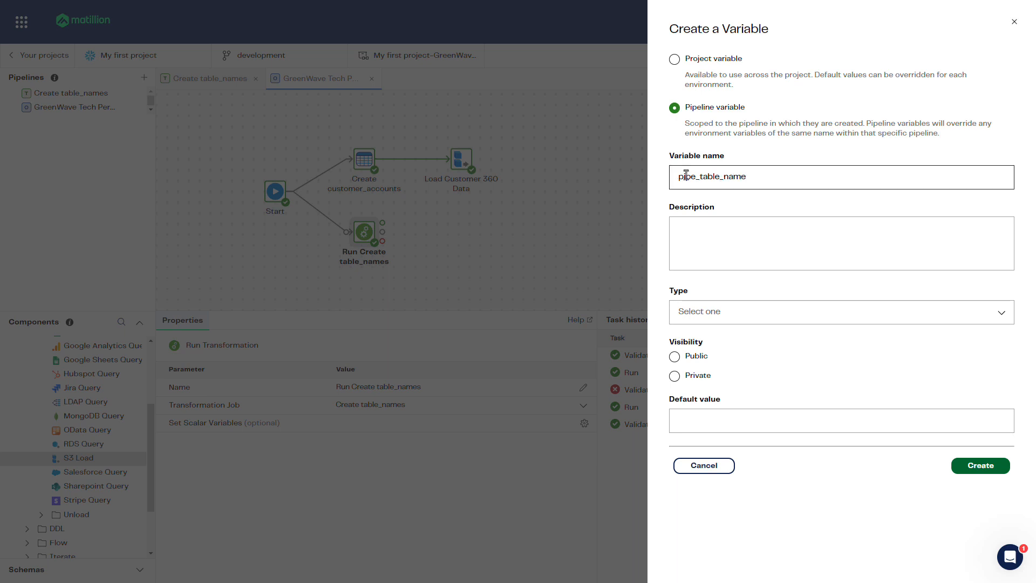
click(998, 314)
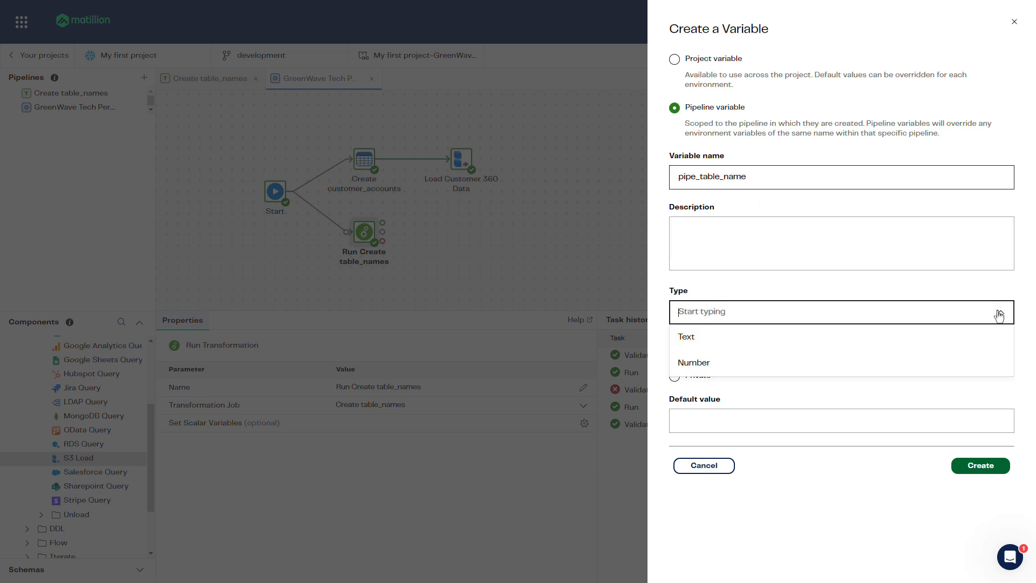
click(910, 343)
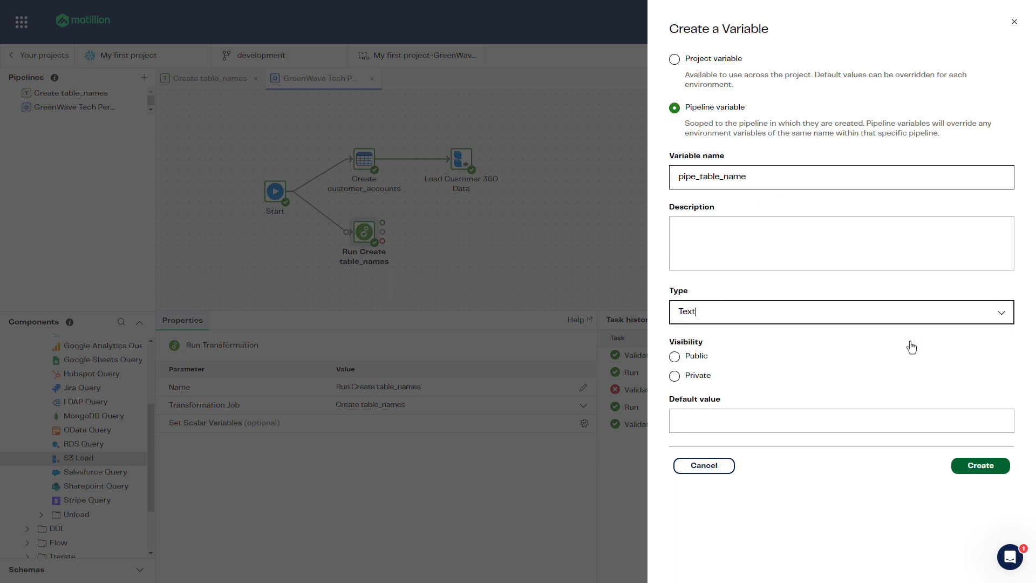
click(674, 358)
click(725, 424)
text(I)
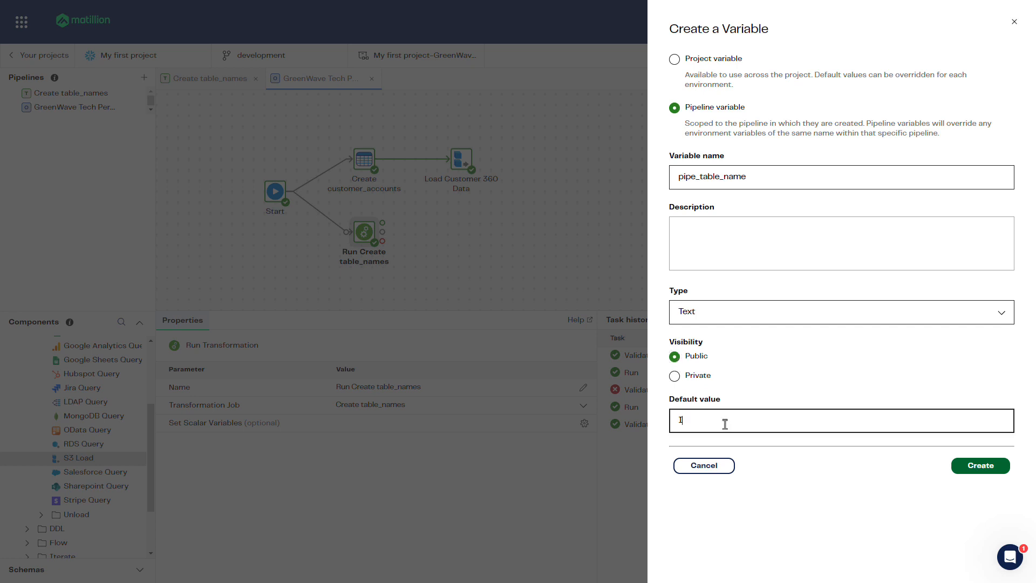
text(TEMS)
click(980, 471)
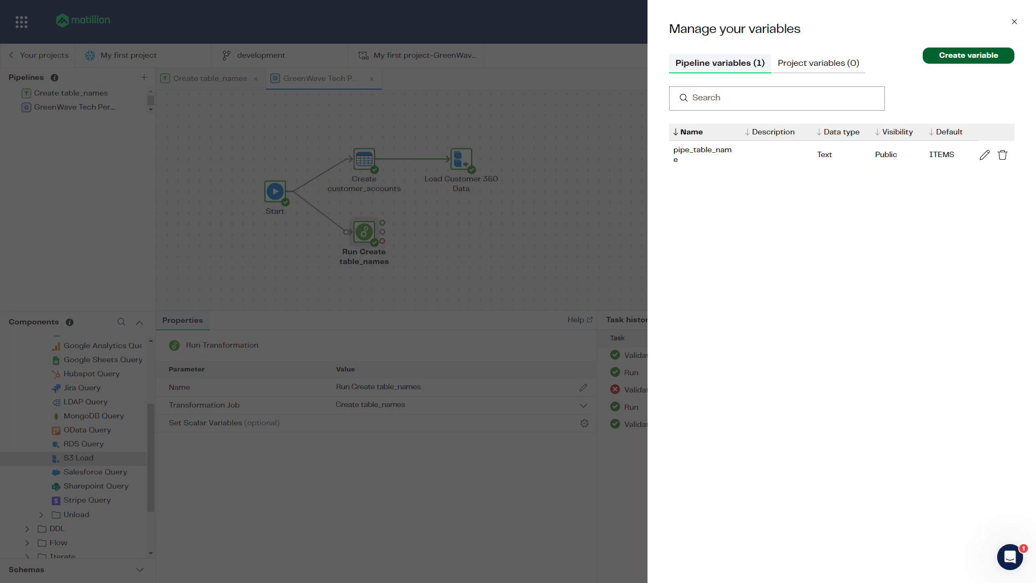
click(1014, 22)
Add a Table Iterator component and connect the success output of Run Create table_names to its input
scroll(76, 432, up, 3)
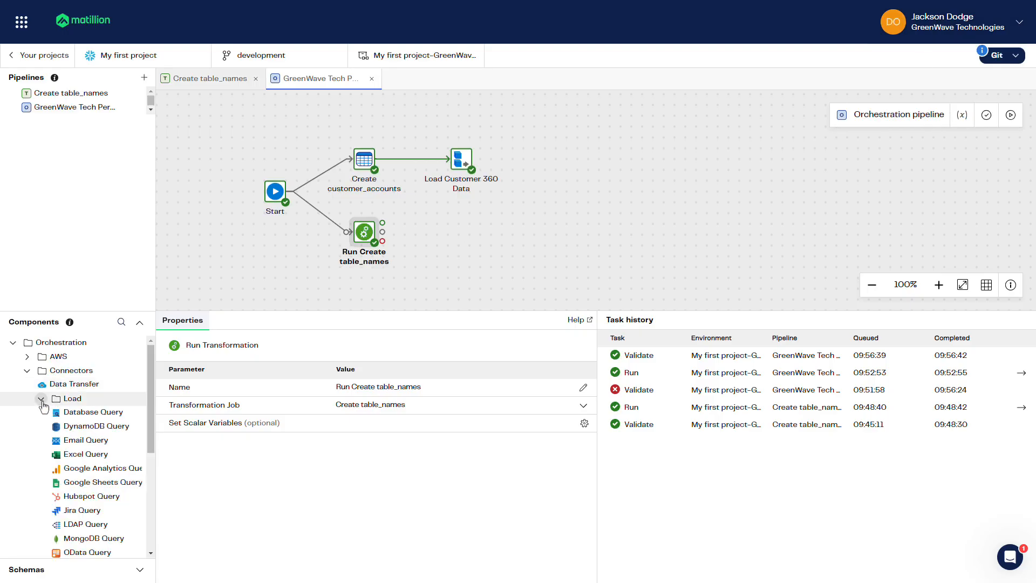
click(41, 398)
click(27, 371)
click(27, 412)
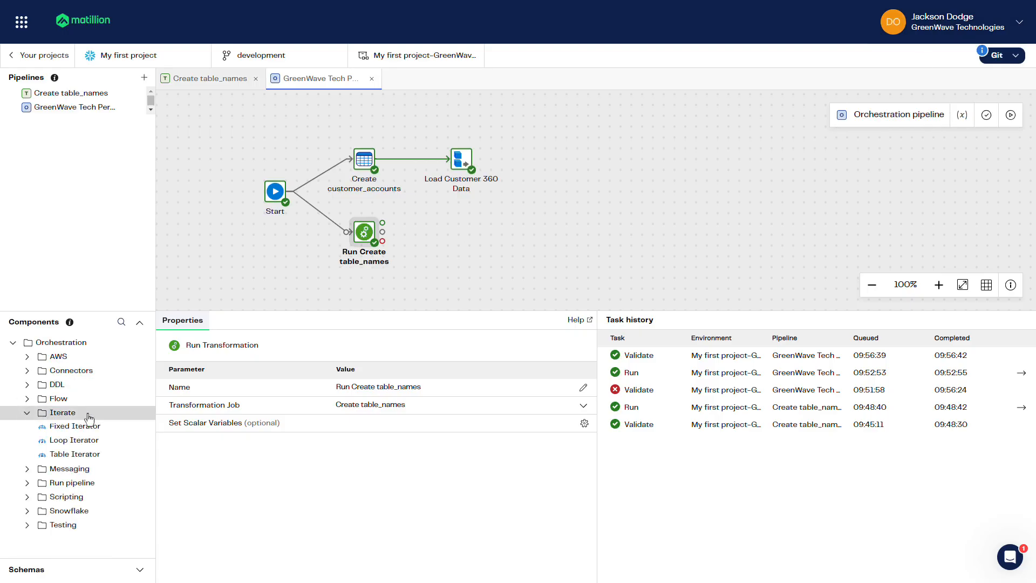
drag(93, 458, 421, 270)
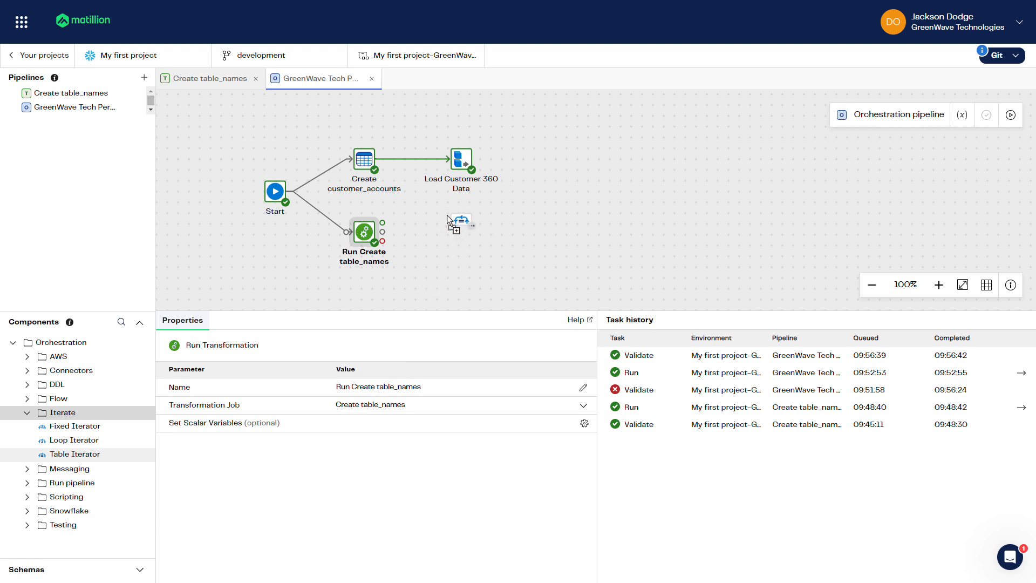
drag(446, 215, 447, 215)
drag(382, 222, 443, 219)
click(460, 220)
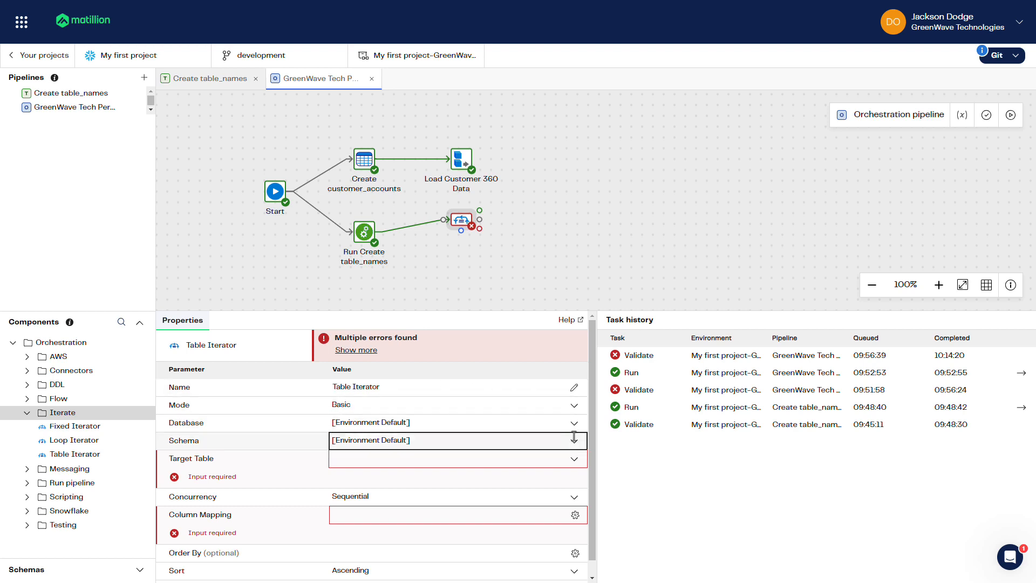
Set the Table Iterator's target table to table_names and its concurrency to Concurrent
click(573, 458)
scroll(580, 496, down, 1)
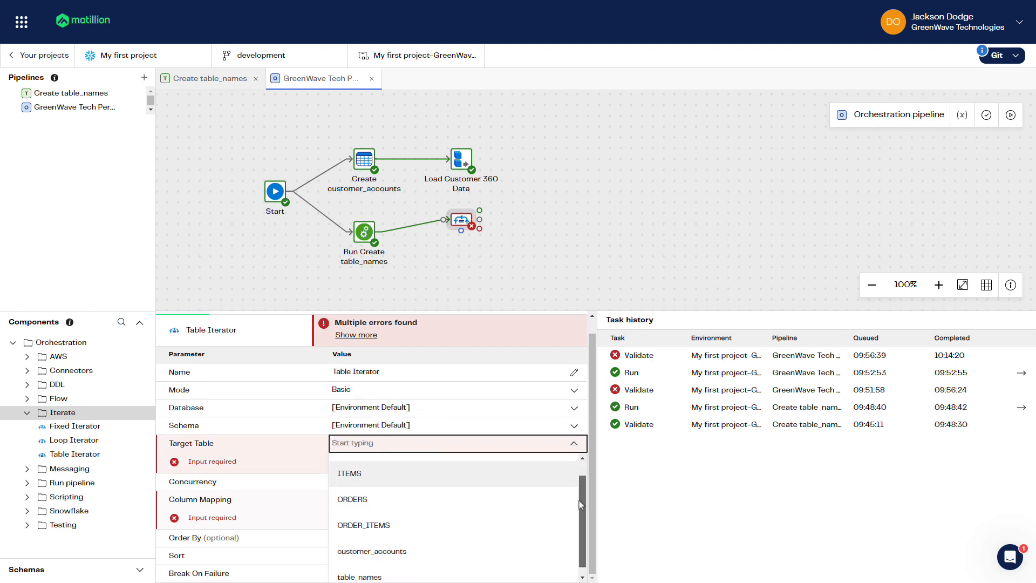
click(388, 573)
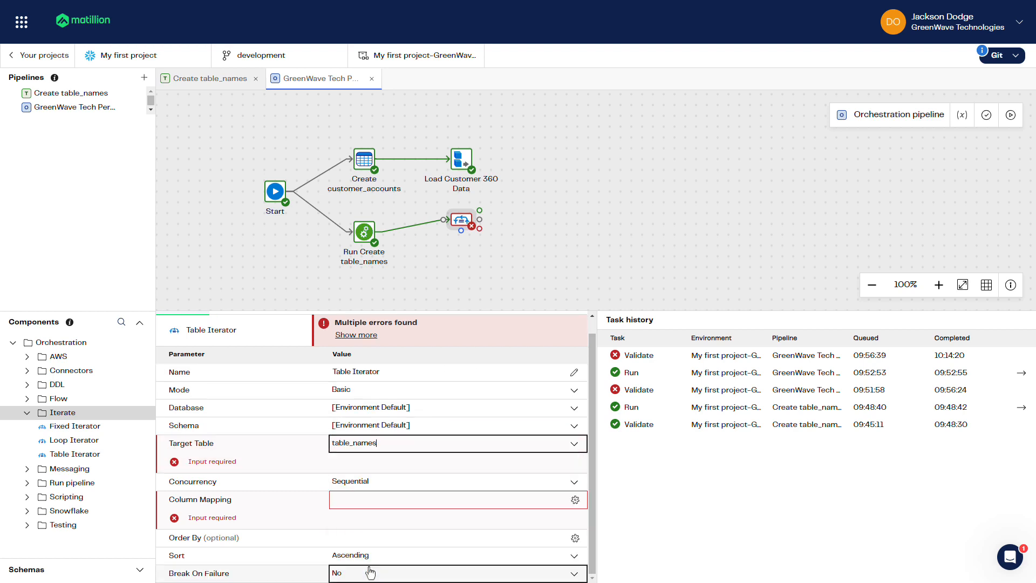
click(583, 475)
click(363, 494)
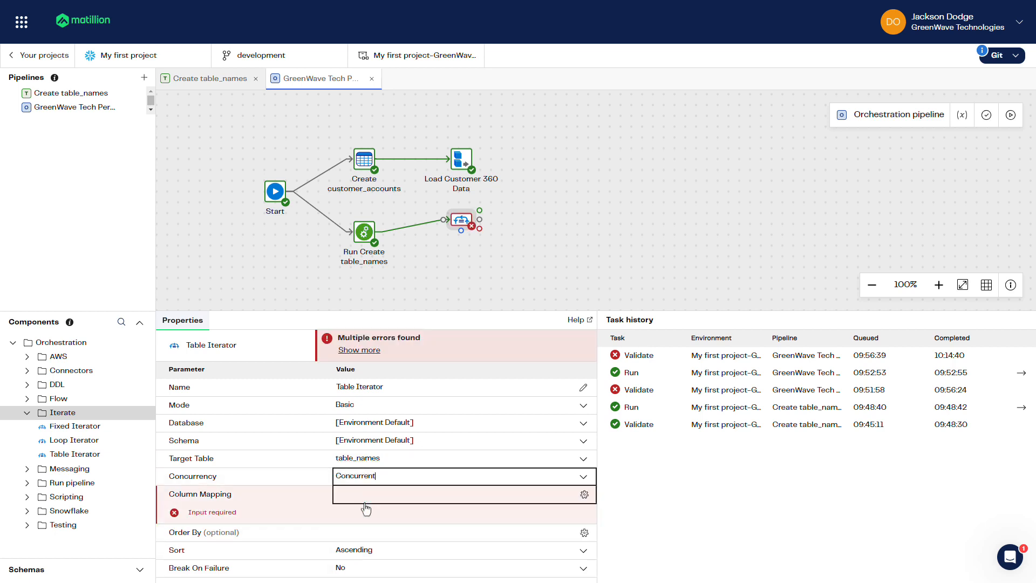
Map the Table Iterator's table_name column to the pipe_table_name variable and save the column mapping
click(584, 494)
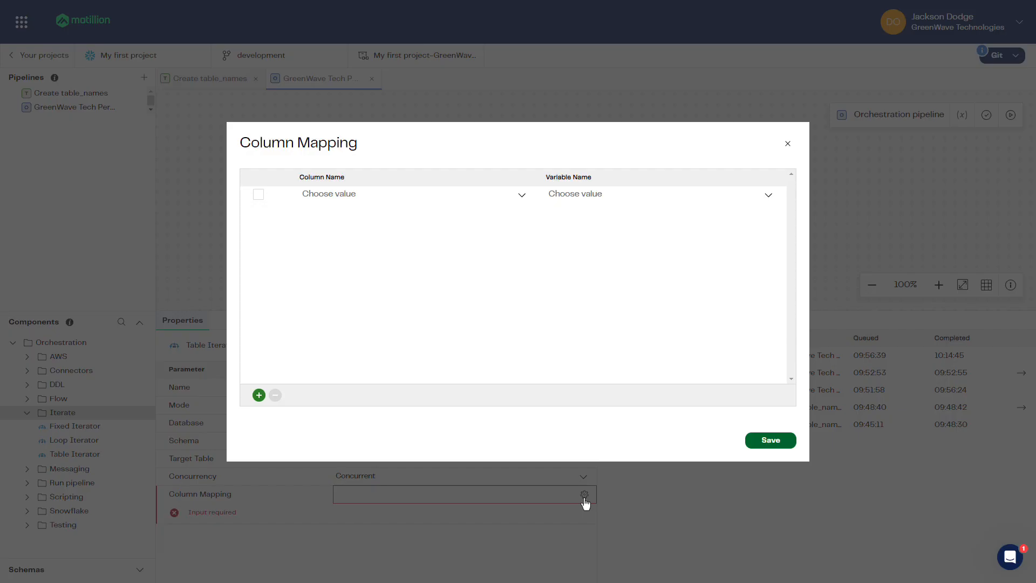
click(522, 198)
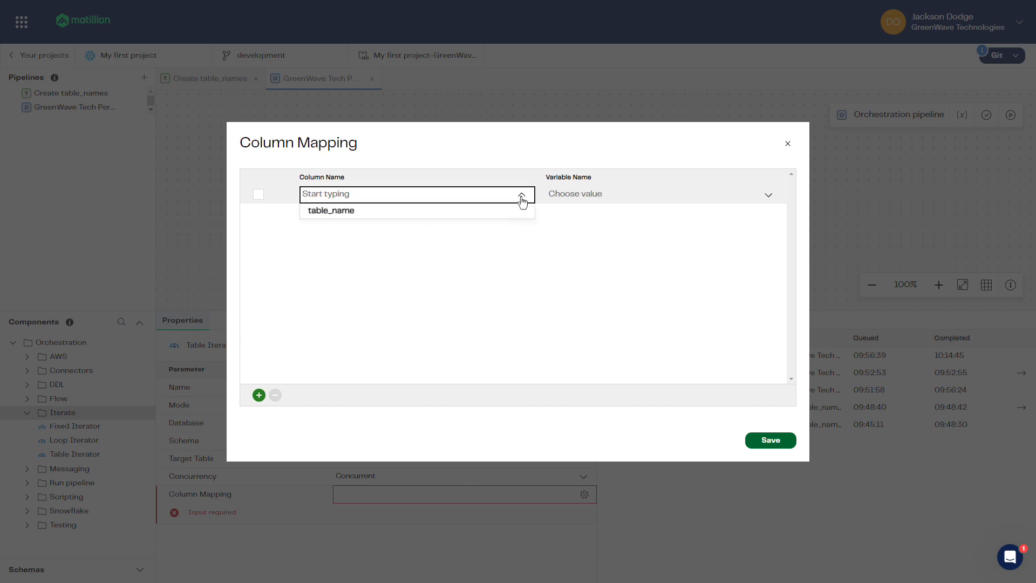
click(422, 215)
click(767, 196)
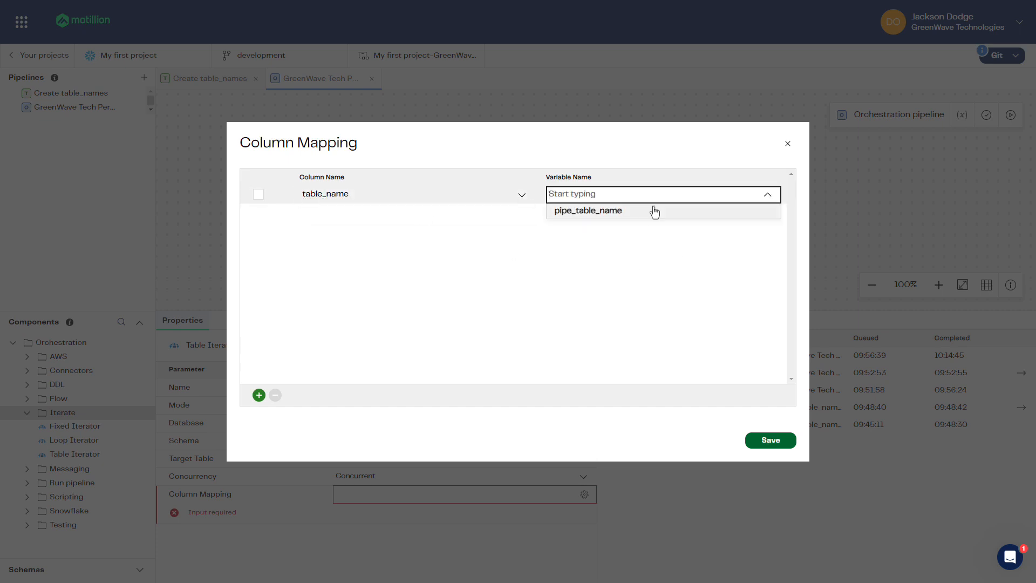
click(636, 211)
click(776, 442)
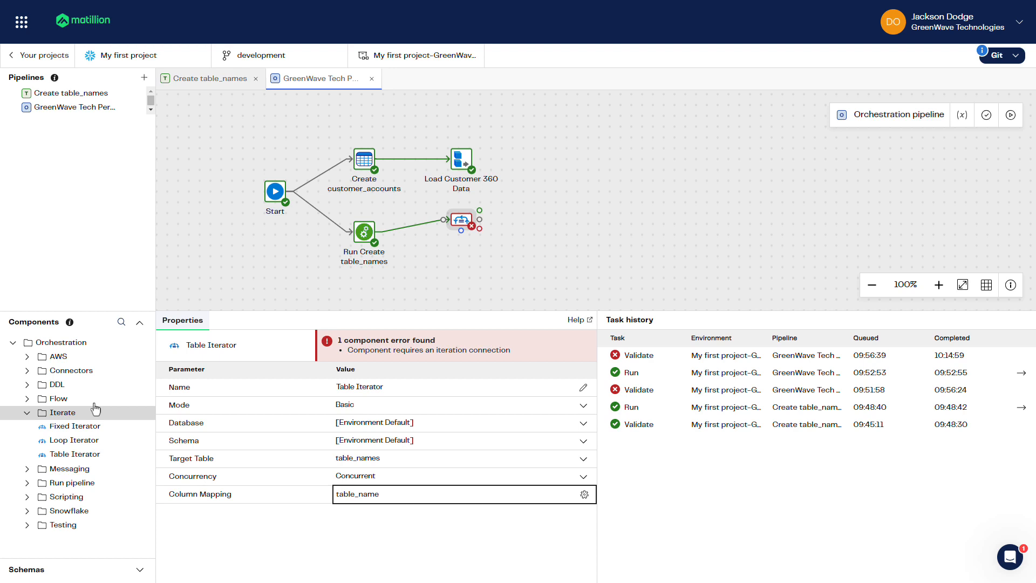
Add an Excel Query load connector to the canvas, attached to the Table Iterator
click(27, 412)
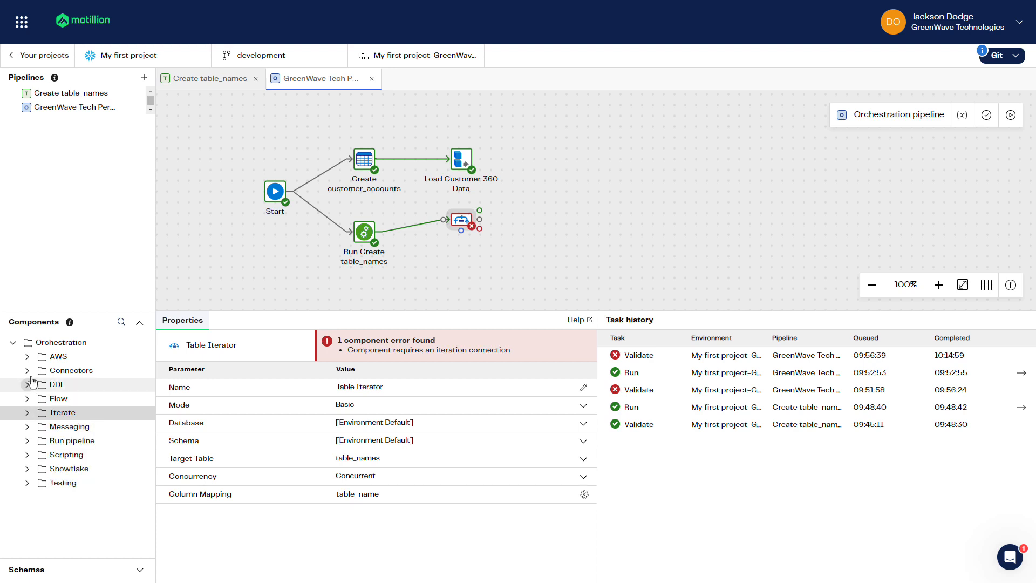
click(28, 371)
click(41, 398)
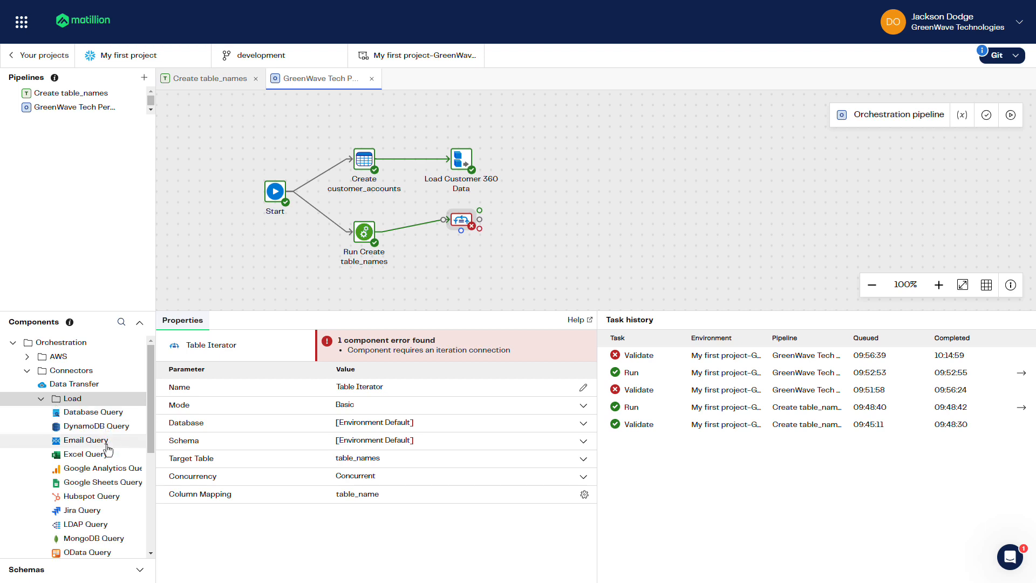
drag(85, 454, 433, 265)
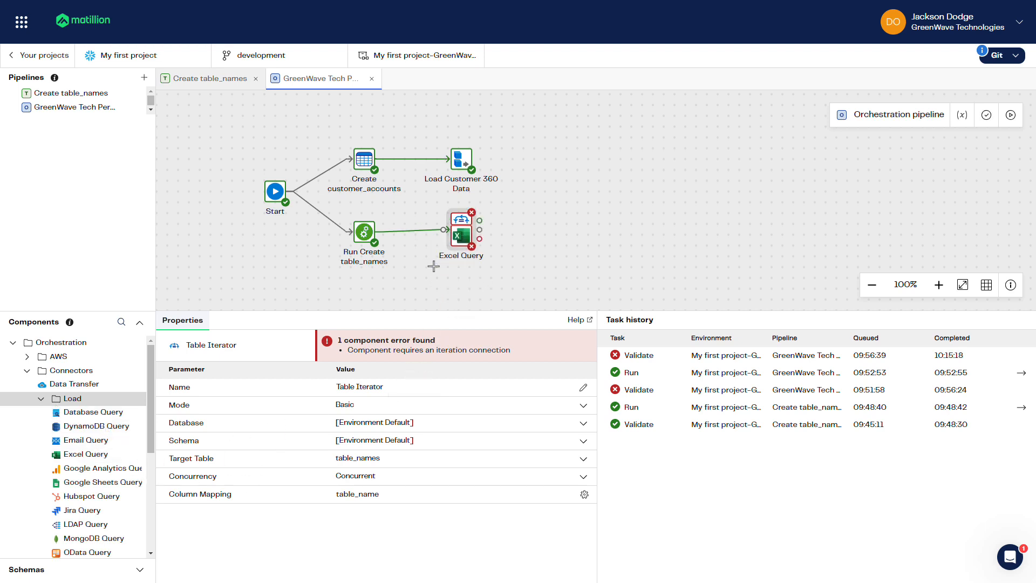
Rename the Excel Query component as Load Transaction Data
click(458, 237)
click(377, 387)
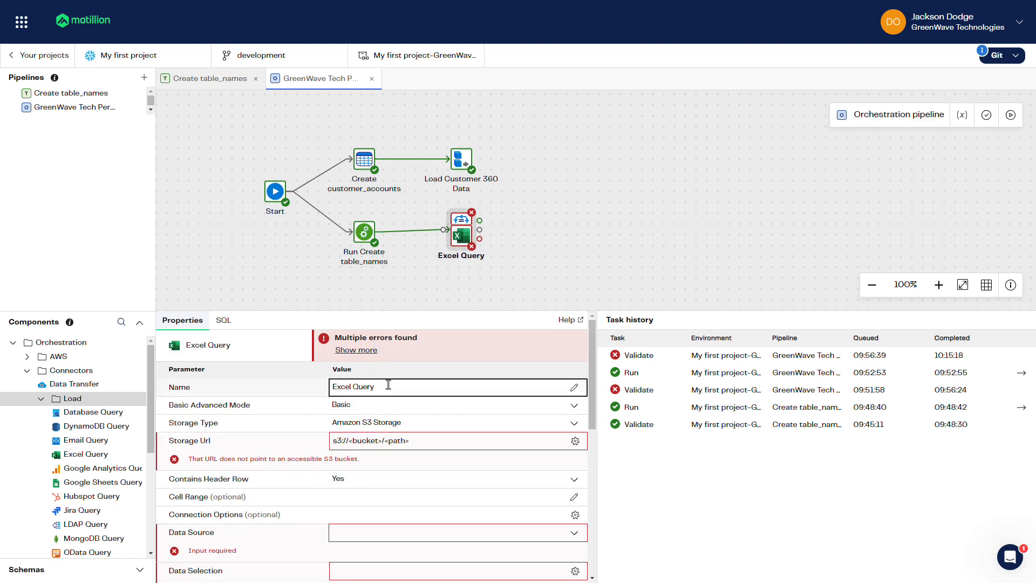
key(ctrl+a)
text(Loa)
key(Return)
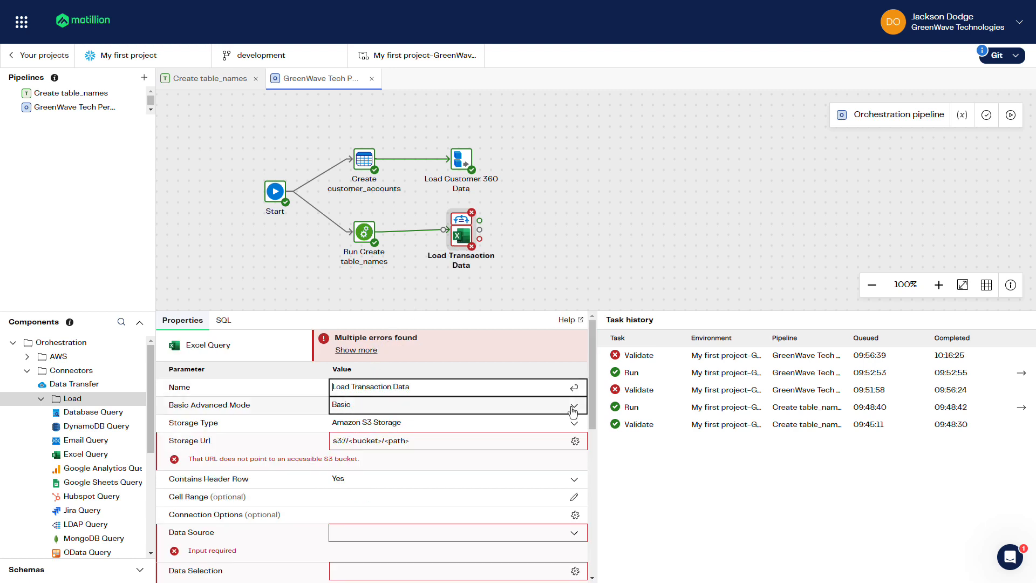
Switch Load Transaction Data to Advanced mode and set its storage URL to s3://devrel.matillion.com/solutions/GreenWave/store.xlsx
click(571, 406)
click(411, 432)
click(410, 438)
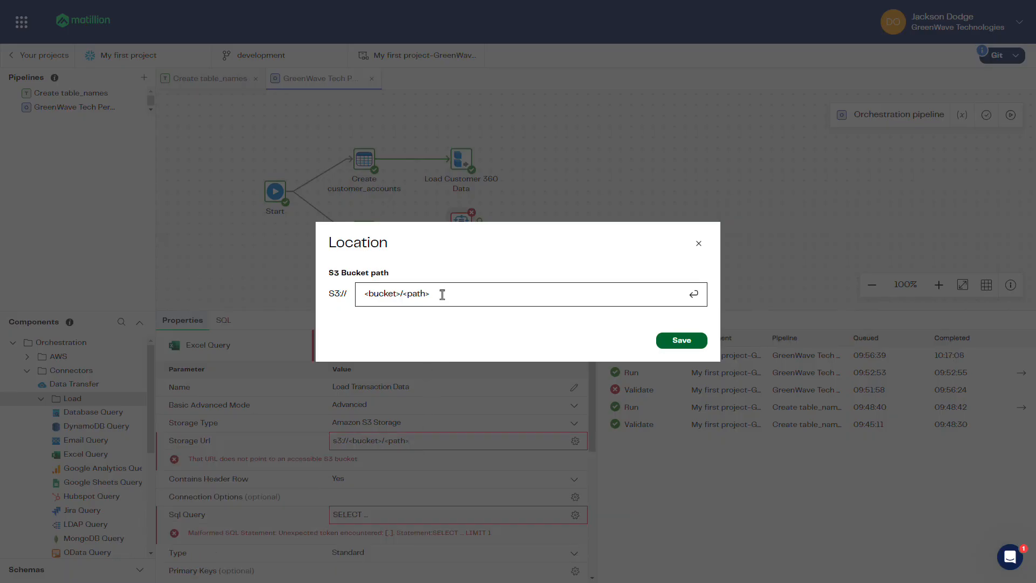
drag(442, 294, 360, 291)
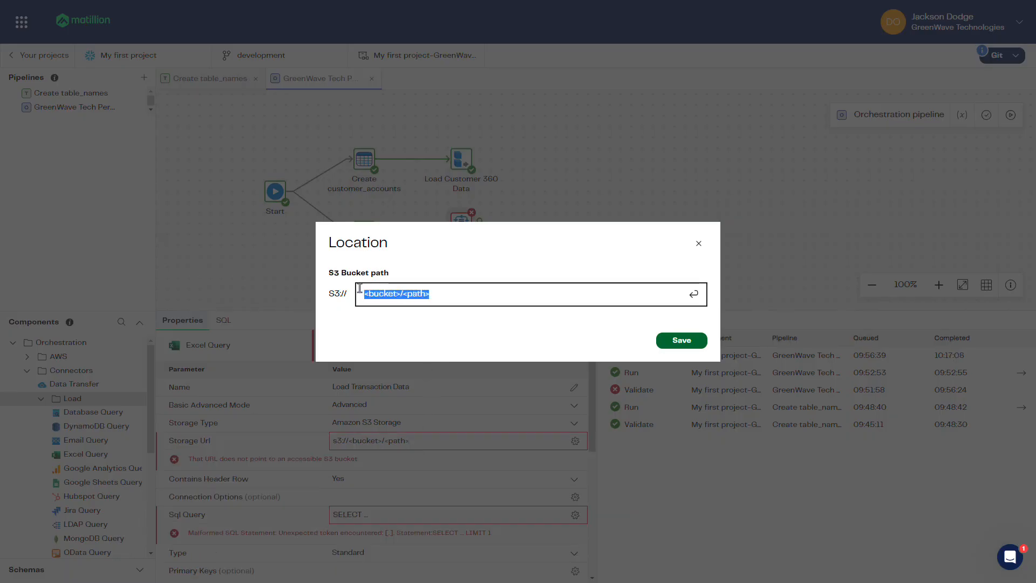
text(devrel.matillion.com/solutions/GreenWave/store.xlsx)
click(663, 341)
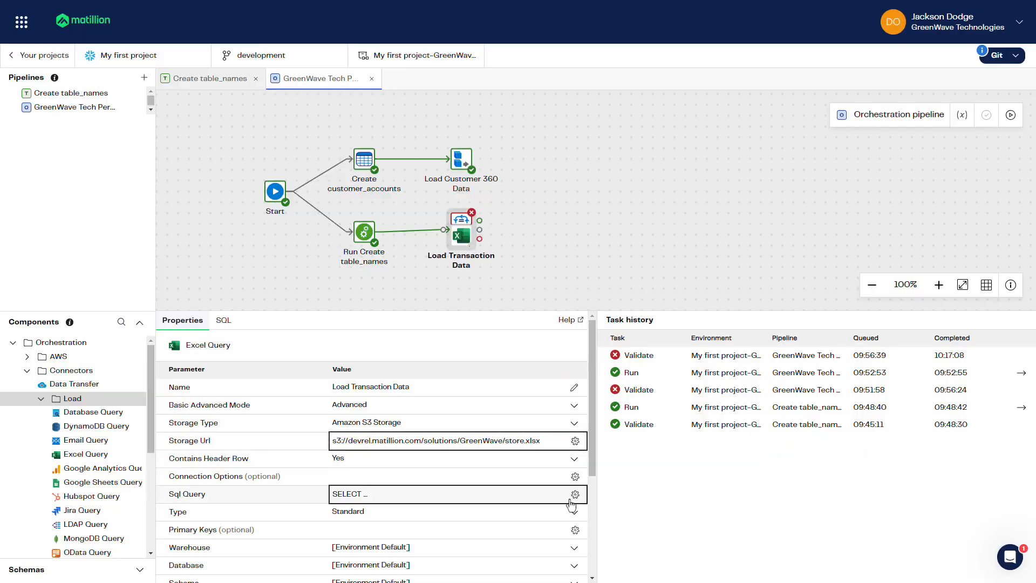
Set the SQL query of Load Transaction Data to SELECT * FROM ${pipe_table_name}
click(574, 495)
drag(323, 182, 267, 182)
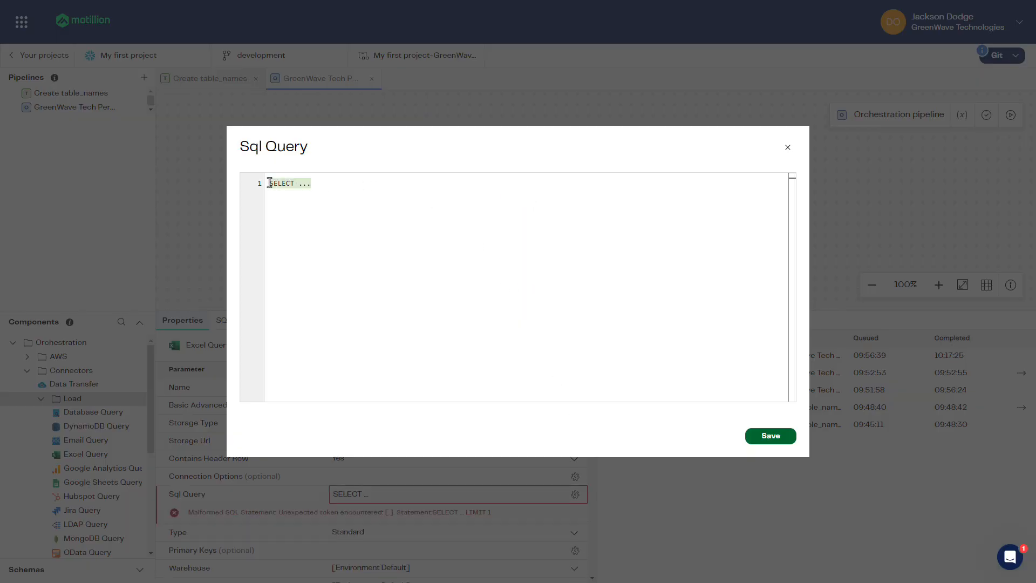
text(SELECT * FROM ${pipe_table_name})
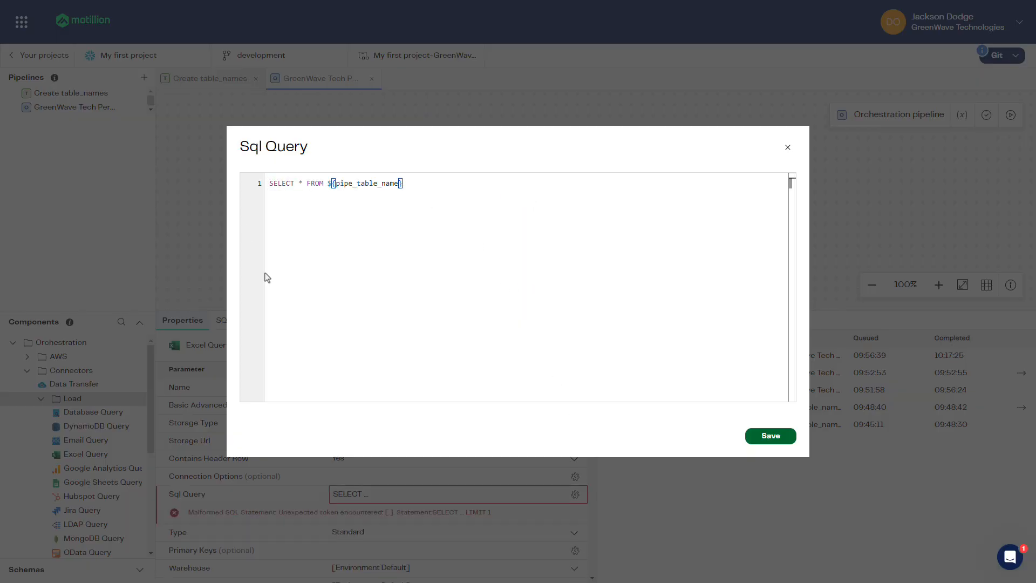
click(771, 436)
Set the target table of Load Transaction Data to ${pipe_table_name} and its stage platform to Snowflake Managed
scroll(593, 458, down, 3)
scroll(596, 459, down, 1)
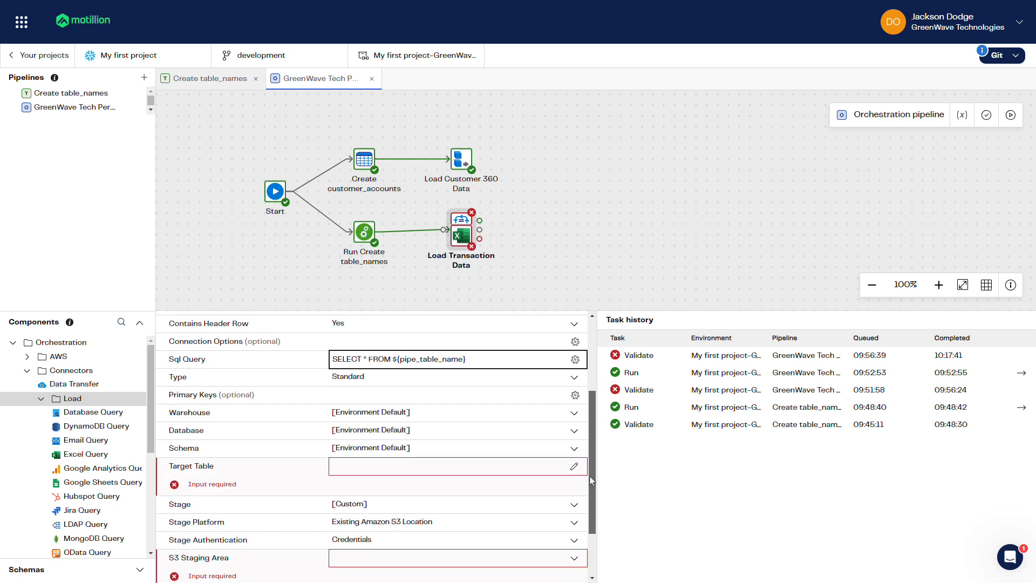
click(523, 464)
text(${pipe_table_name})
click(572, 502)
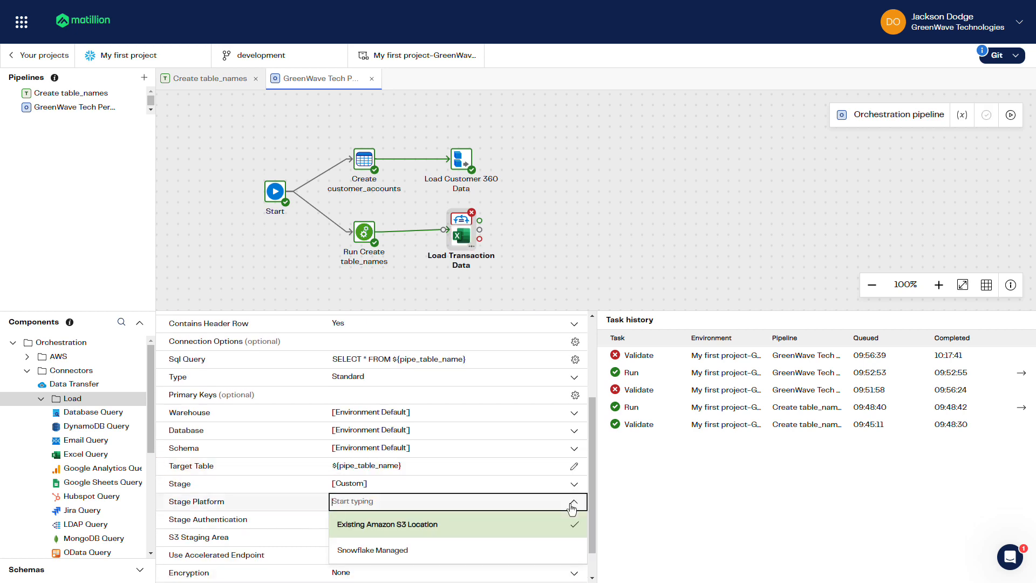
click(427, 550)
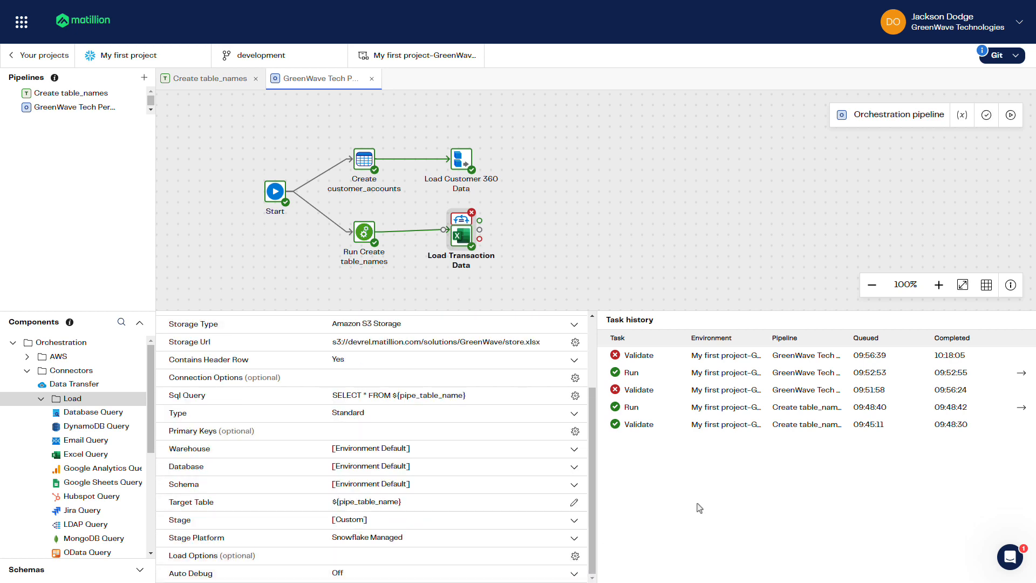
Validate and run the orchestration pipeline, and review the task details of the run
click(987, 115)
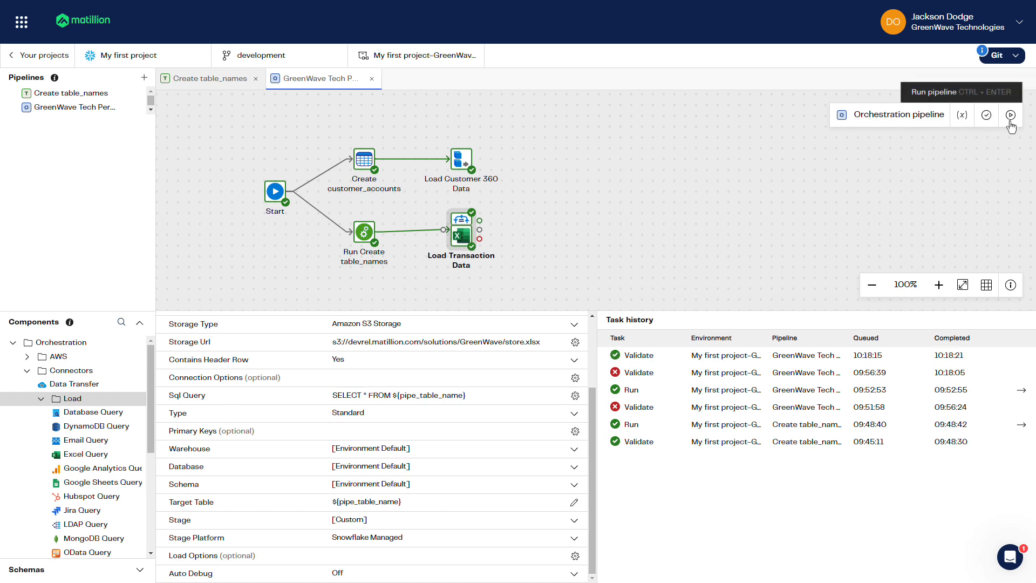
click(1010, 122)
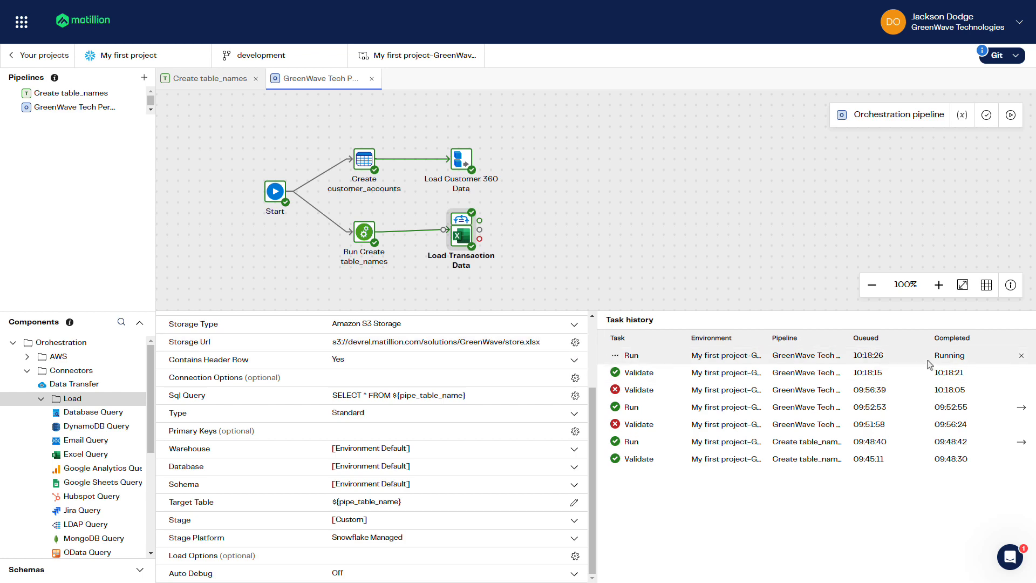
click(1021, 355)
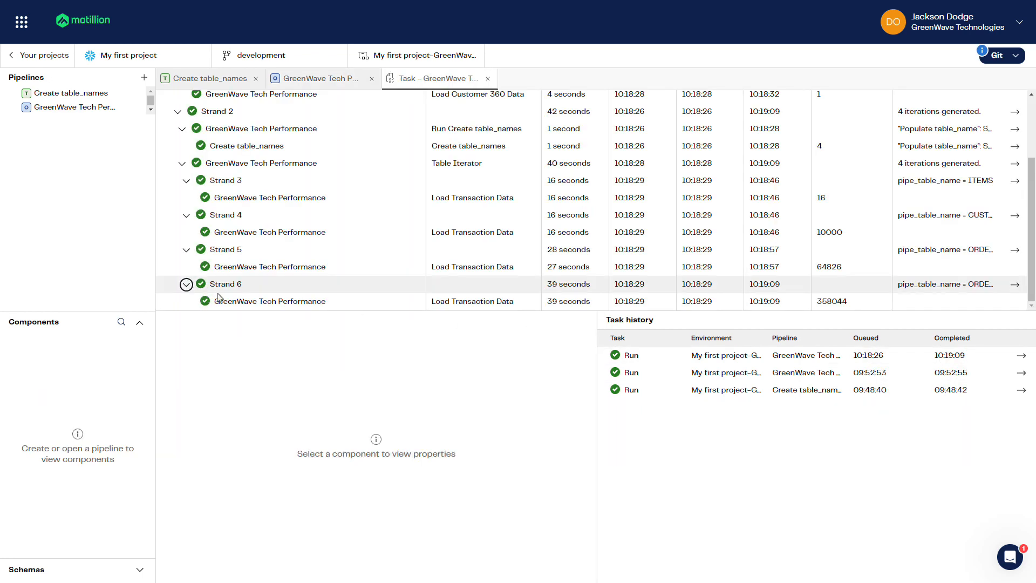
click(488, 79)
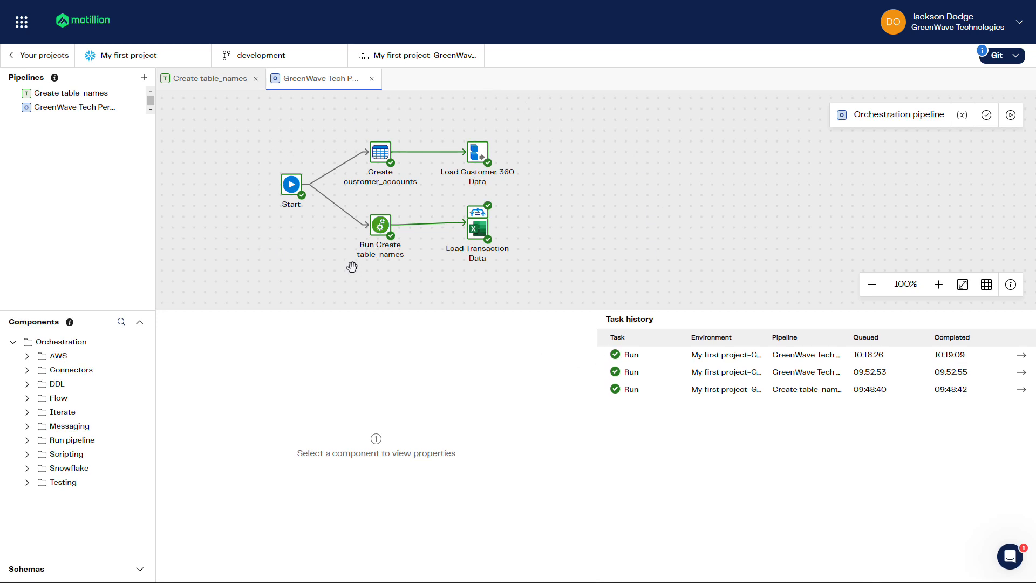
Create a new transformation pipeline named Calculate Profit and Revenue
click(144, 78)
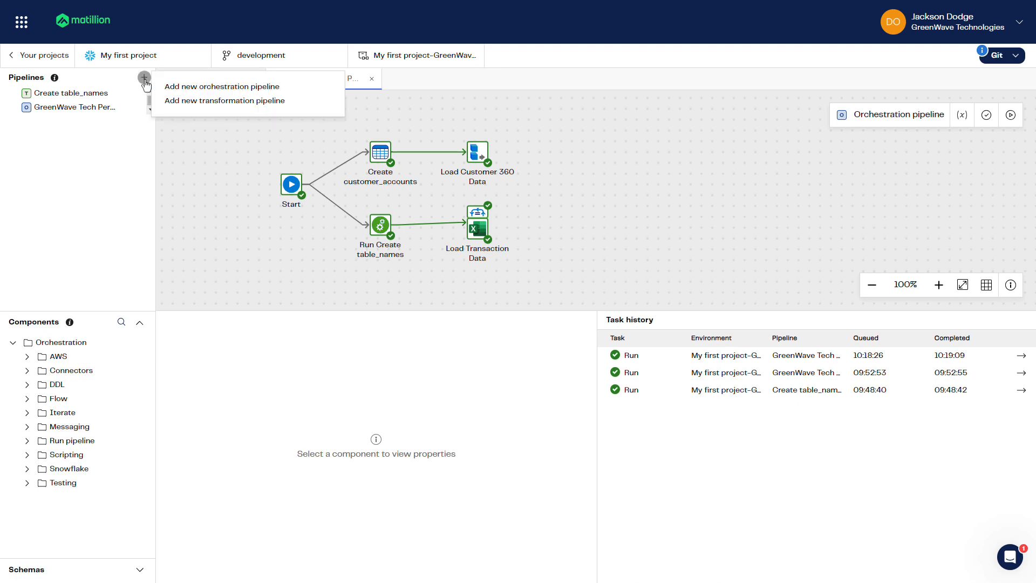
click(219, 102)
text(Calculate Pro)
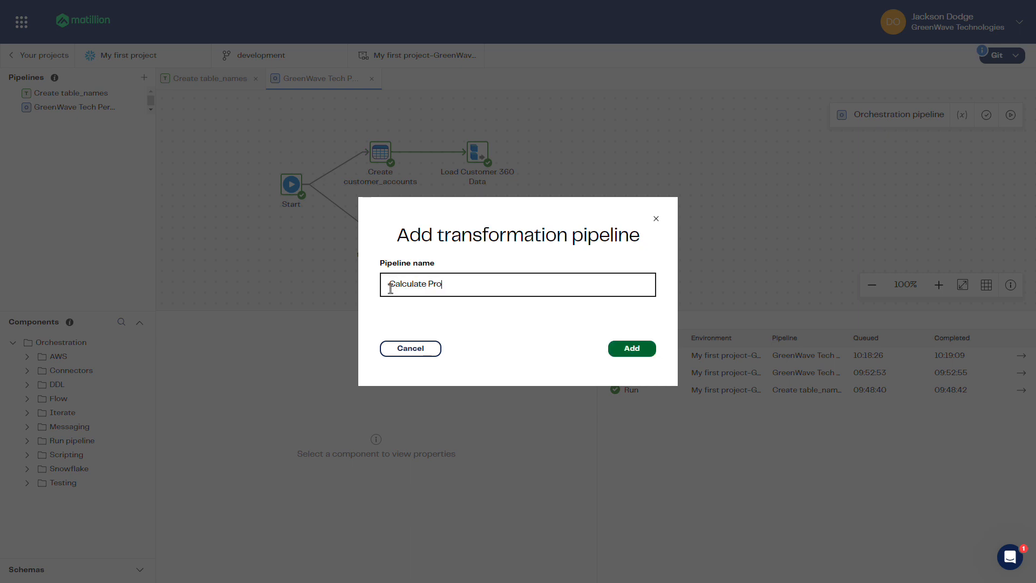
text(fit and Revenue)
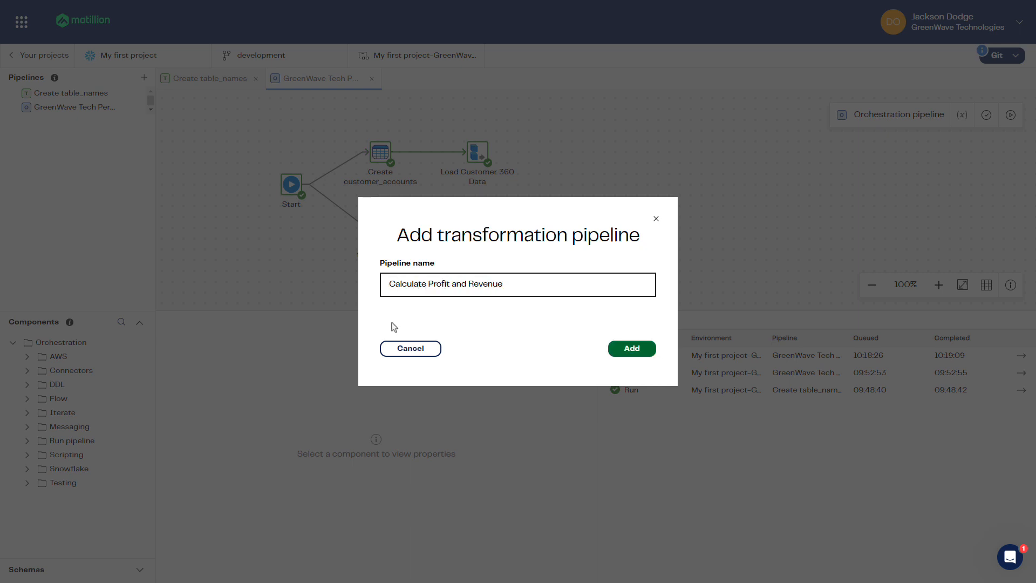
click(636, 351)
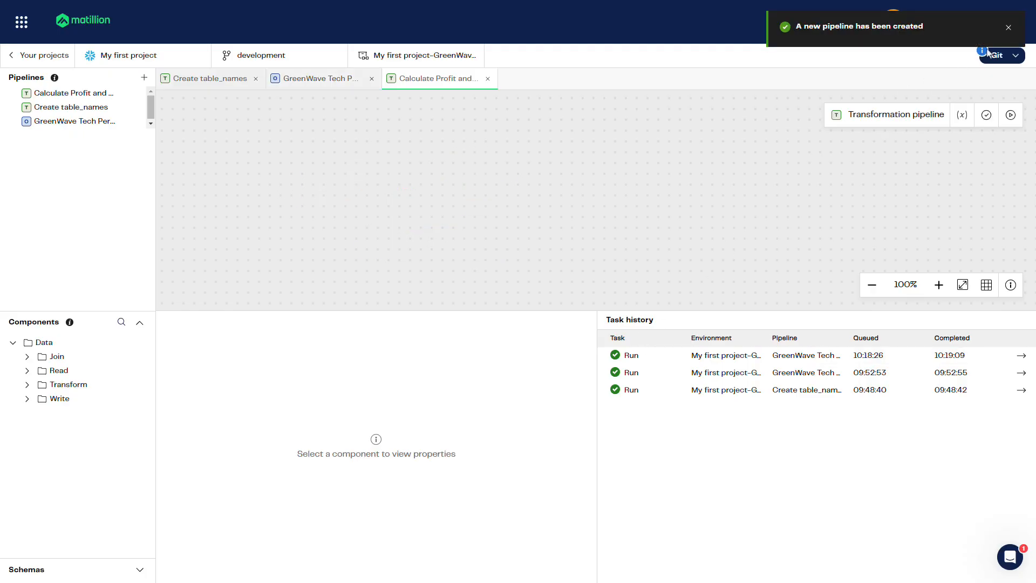
click(1008, 28)
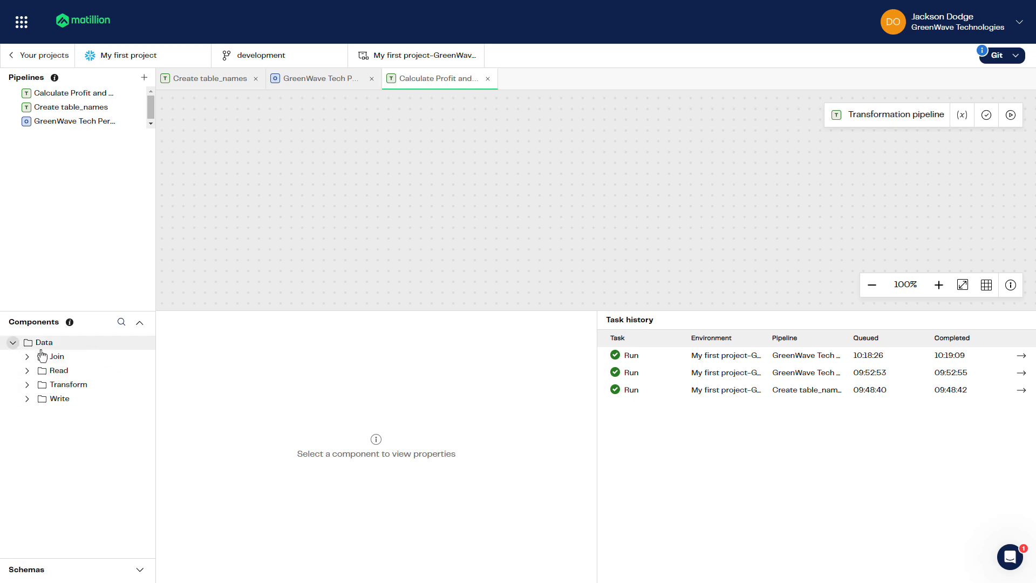
Add four Table Input components to the empty canvas, aligned in a vertical column
click(27, 371)
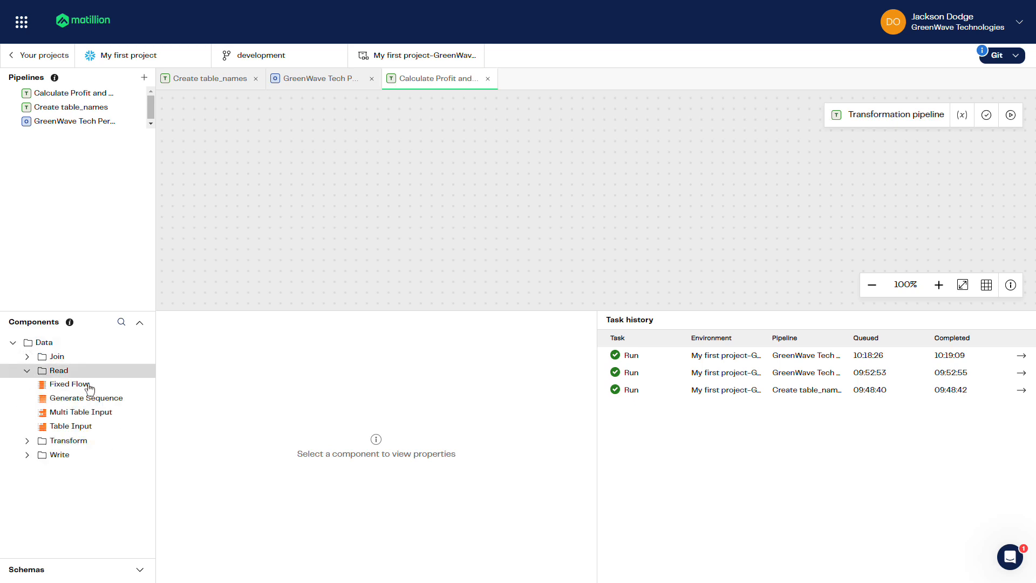
drag(74, 426, 236, 109)
drag(85, 429, 225, 215)
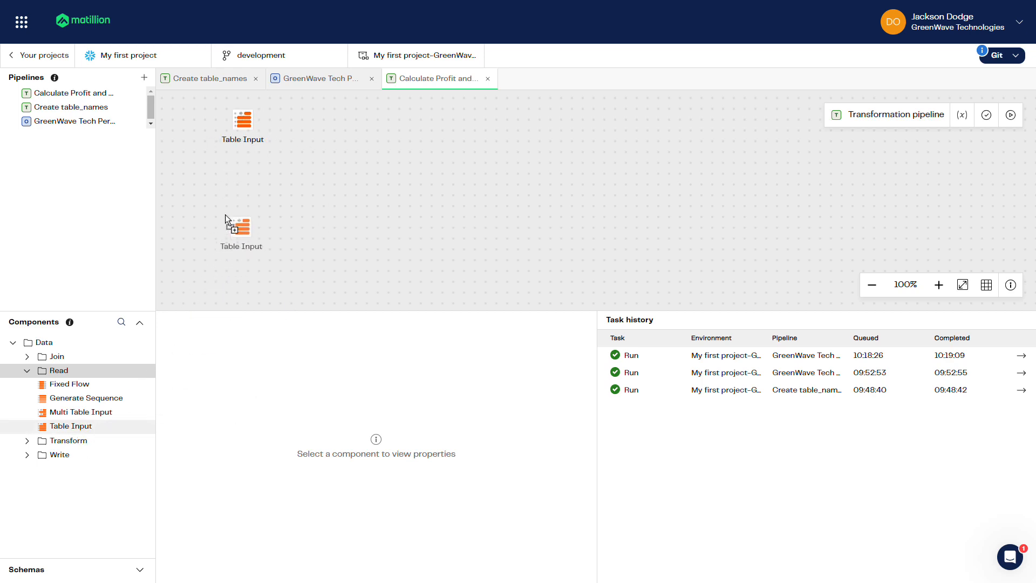
drag(225, 160, 228, 157)
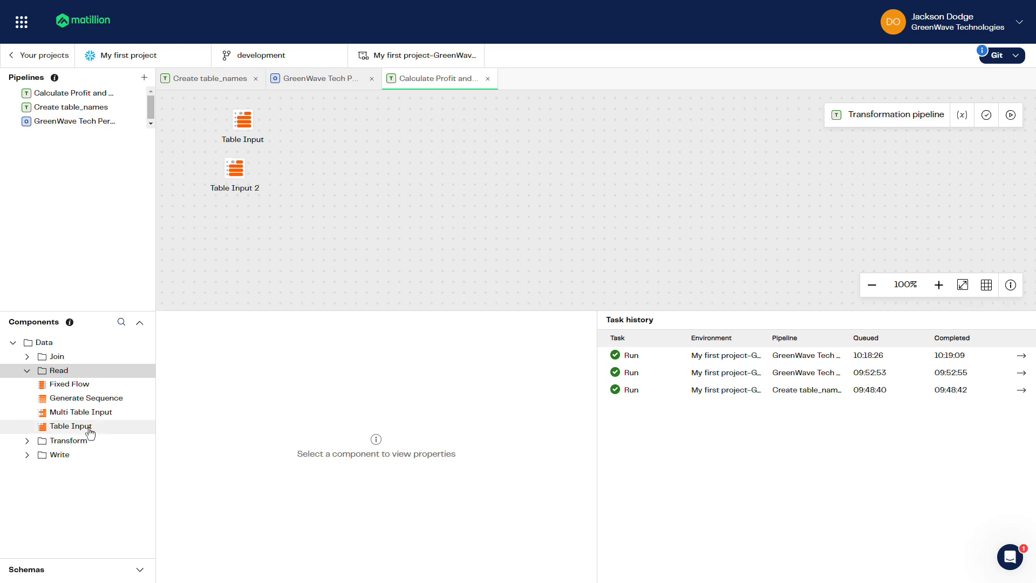
drag(87, 426, 229, 204)
drag(56, 427, 228, 264)
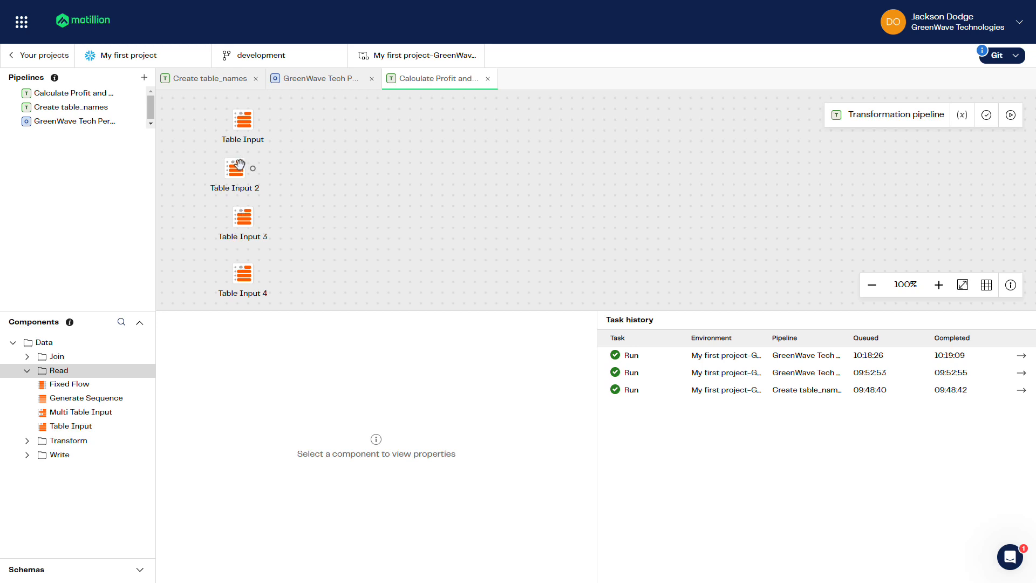
drag(244, 170, 248, 166)
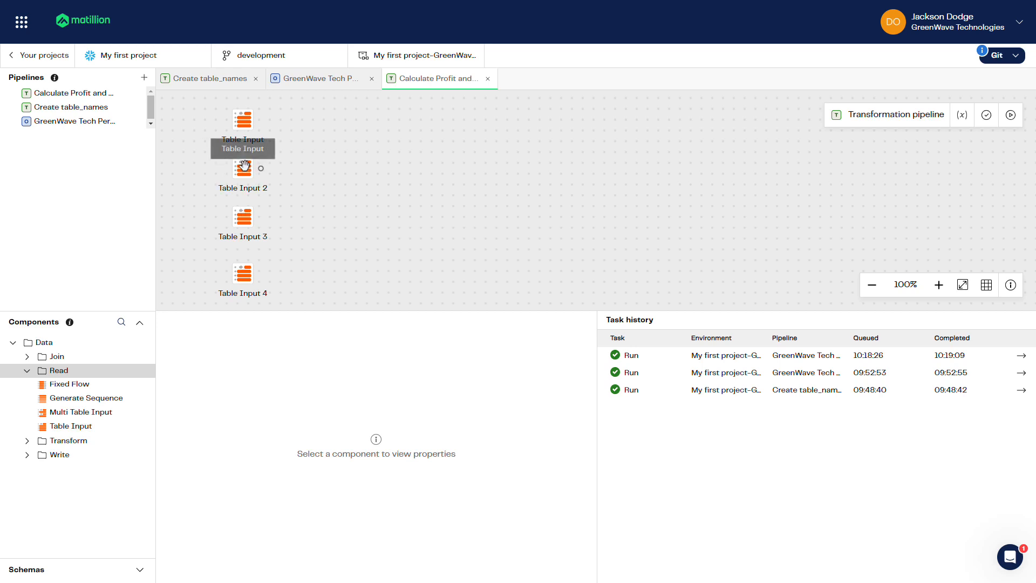
Rename the first Table Input to customer_accounts and set its target table to customer_accounts
click(243, 120)
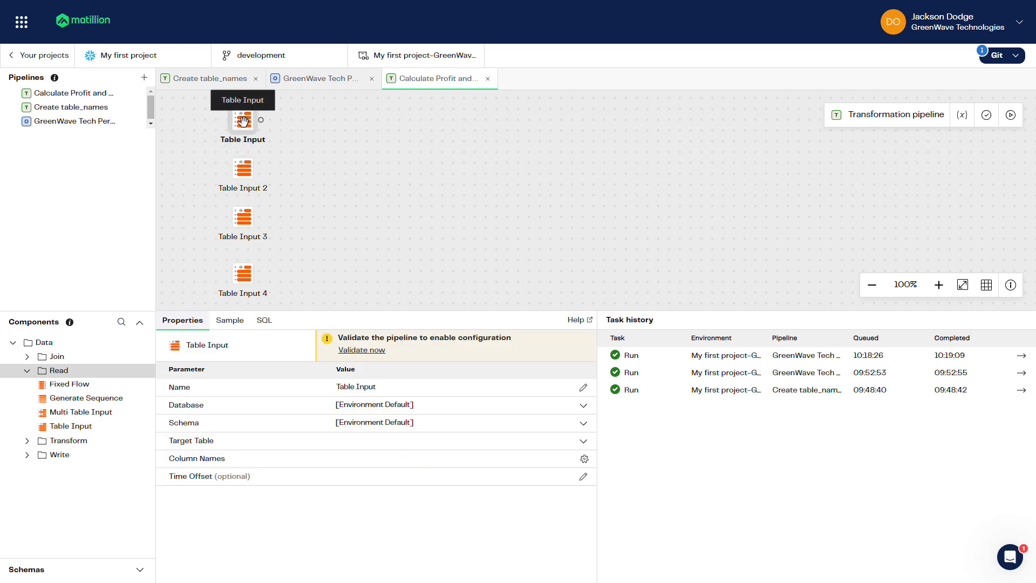
click(406, 386)
drag(406, 386, 343, 386)
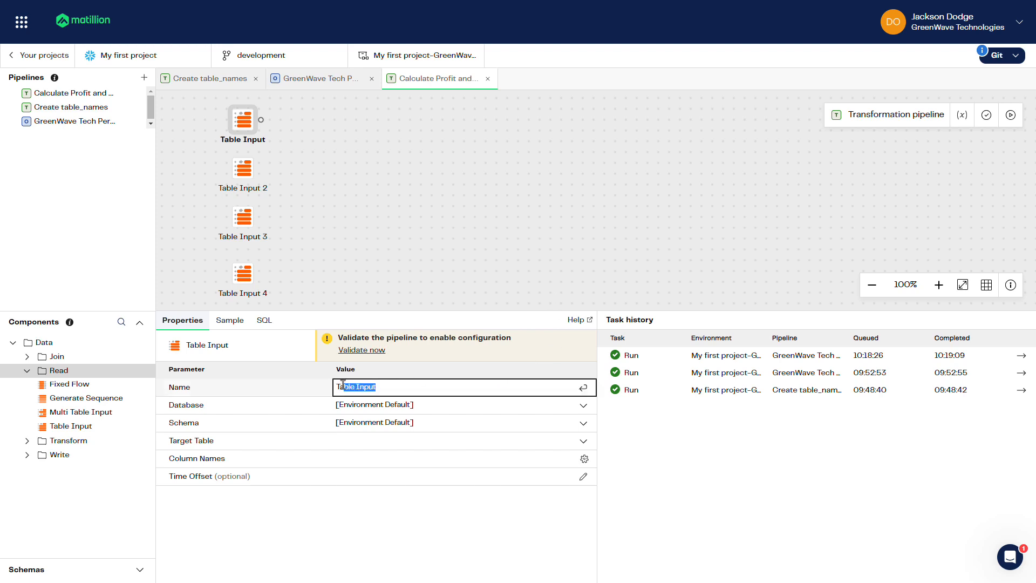
key(BackSpace)
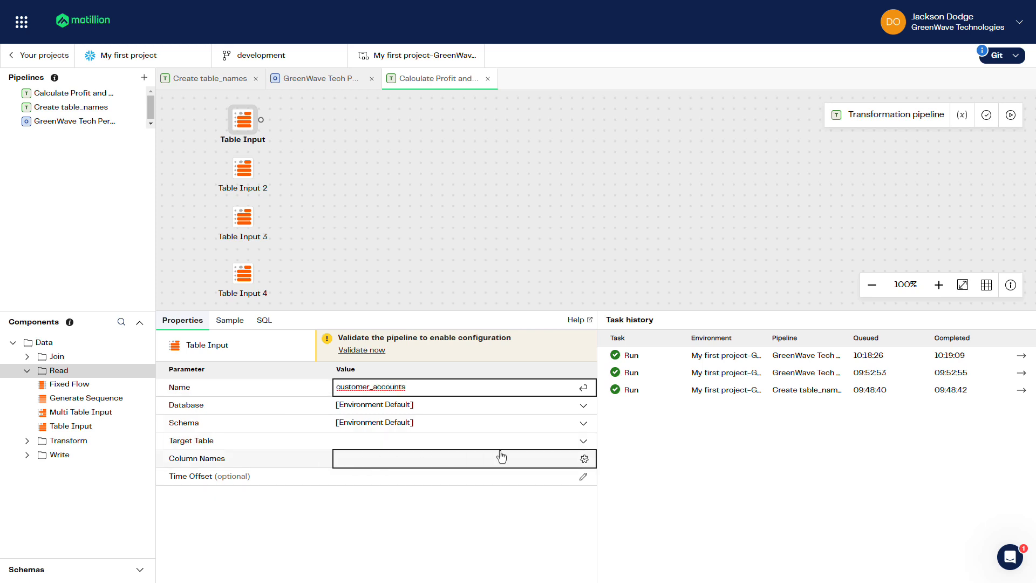
click(583, 442)
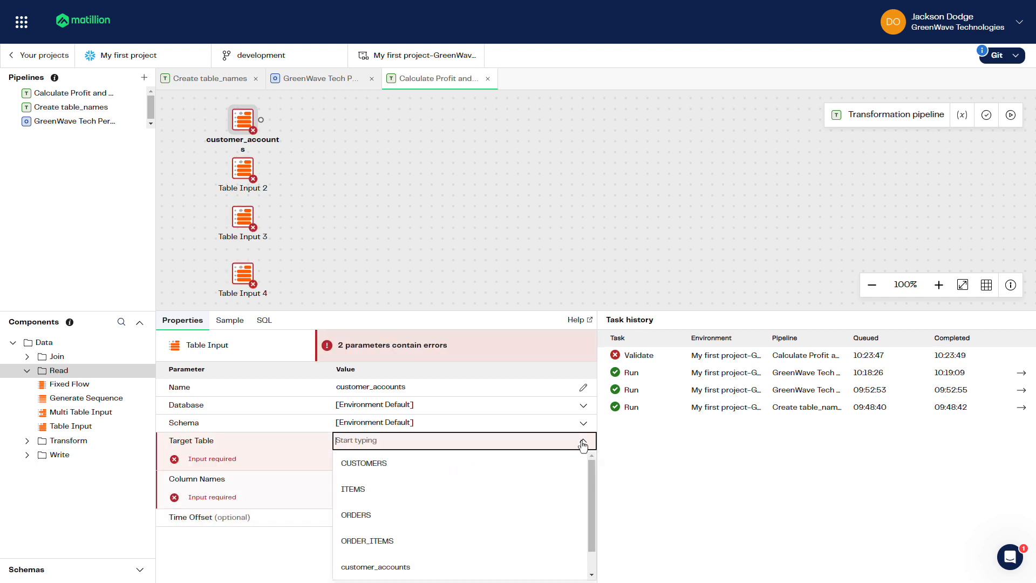
scroll(526, 469, down, 1)
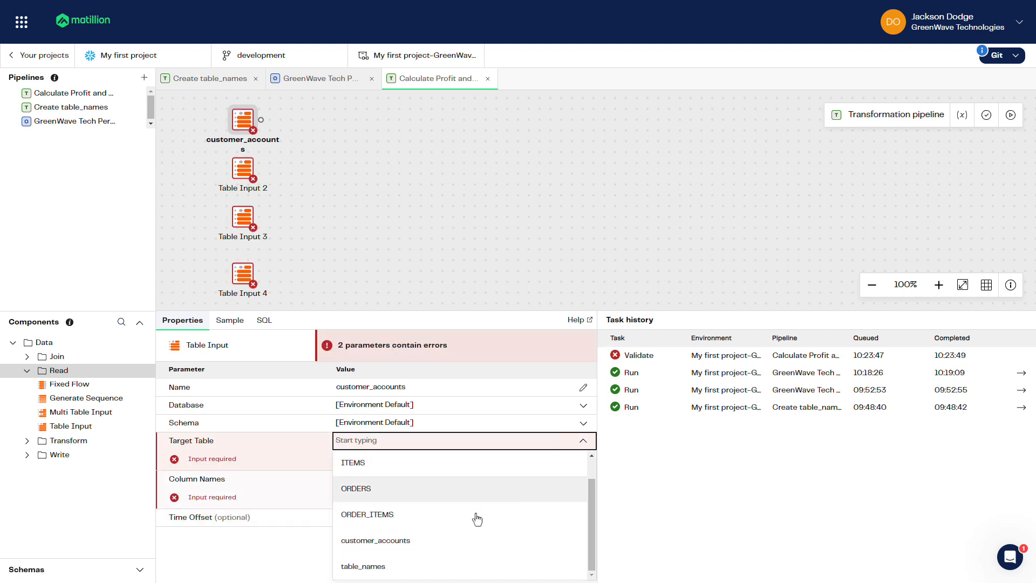
click(424, 546)
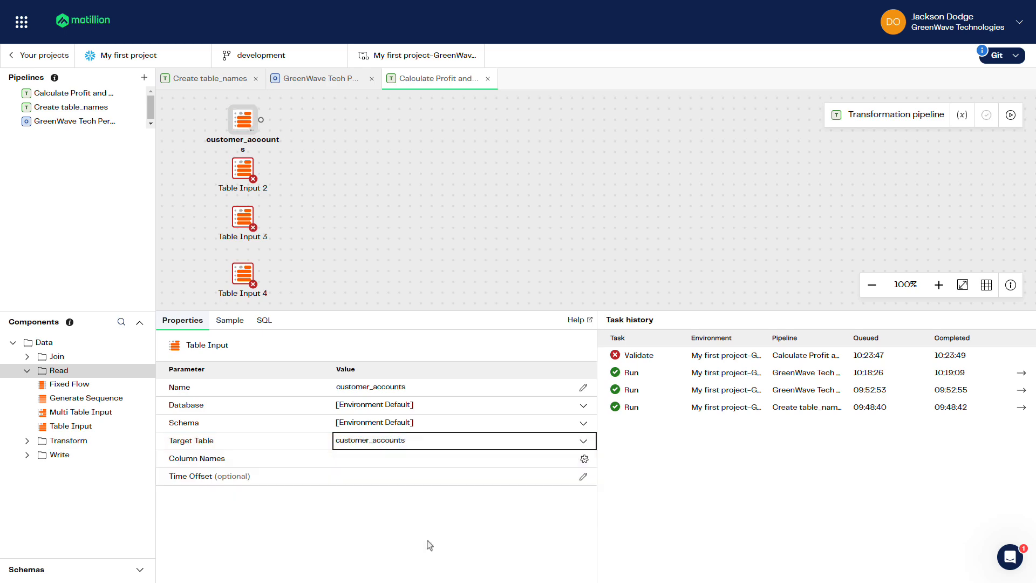
Include the DataValue column in the customer_accounts input
click(585, 460)
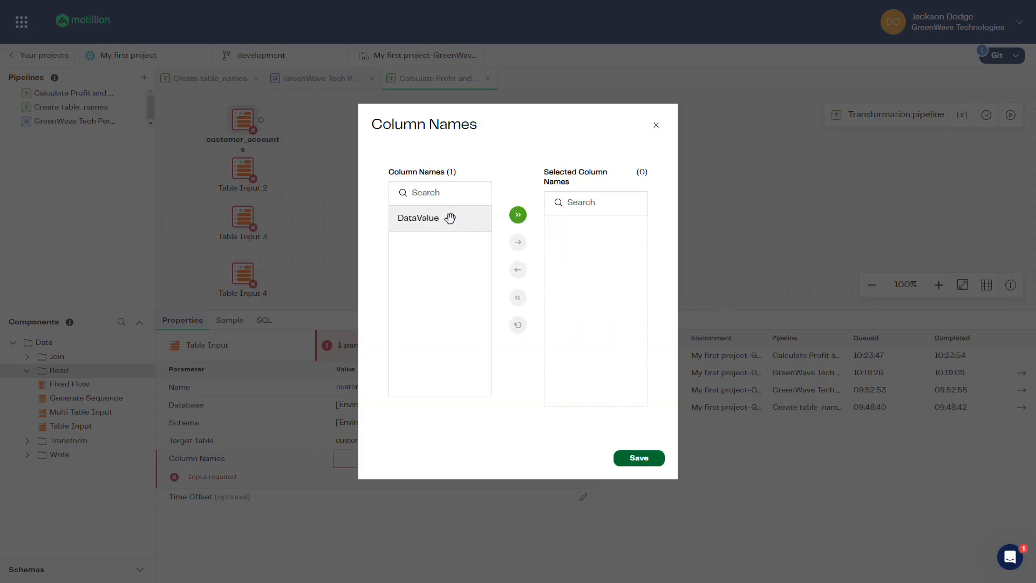
click(453, 217)
click(517, 215)
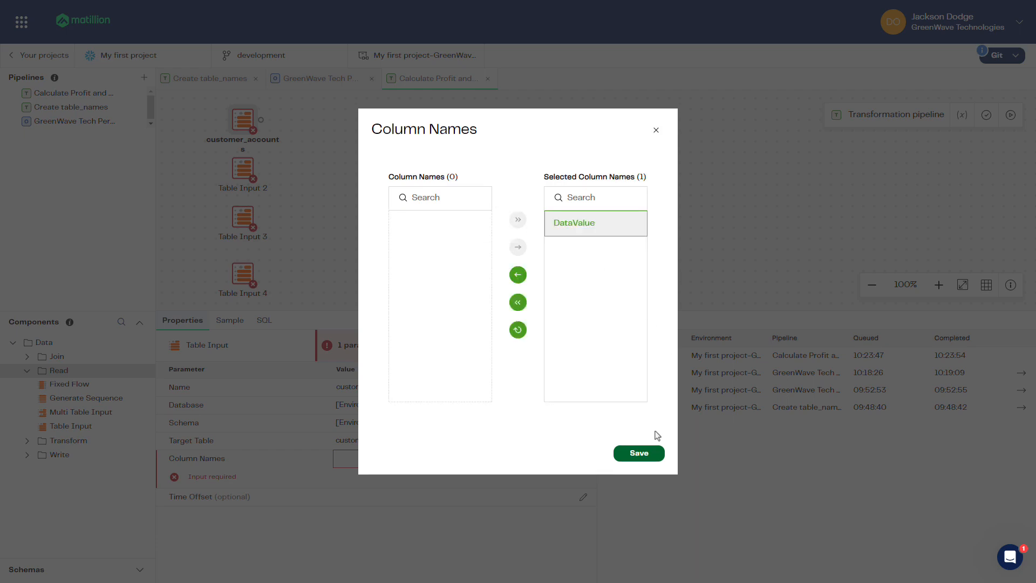
click(638, 453)
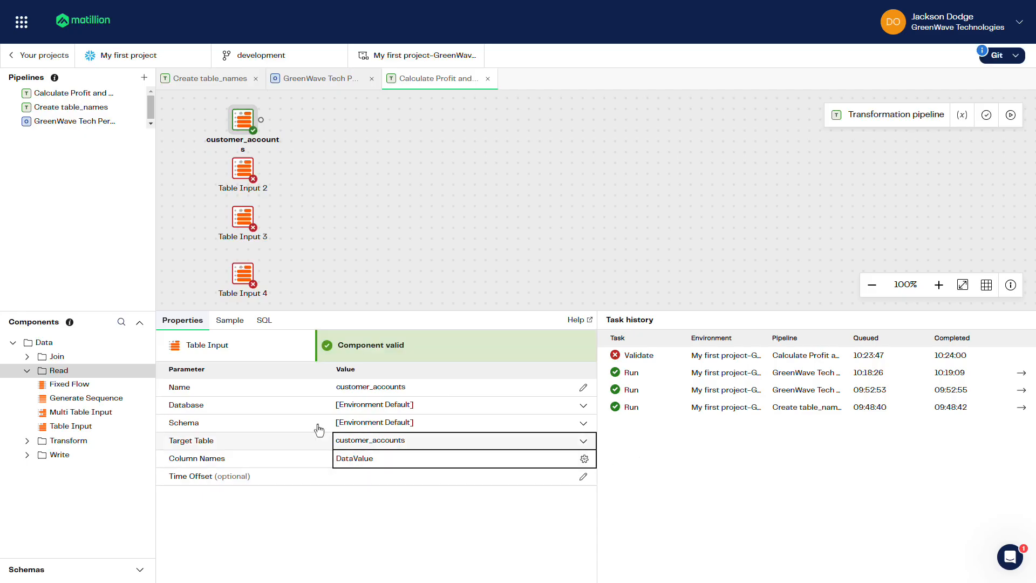
Configure the remaining three Table Inputs as ORDERS, ORDER_ITEMS and ITEMS, each with its matching target table and columns
click(243, 175)
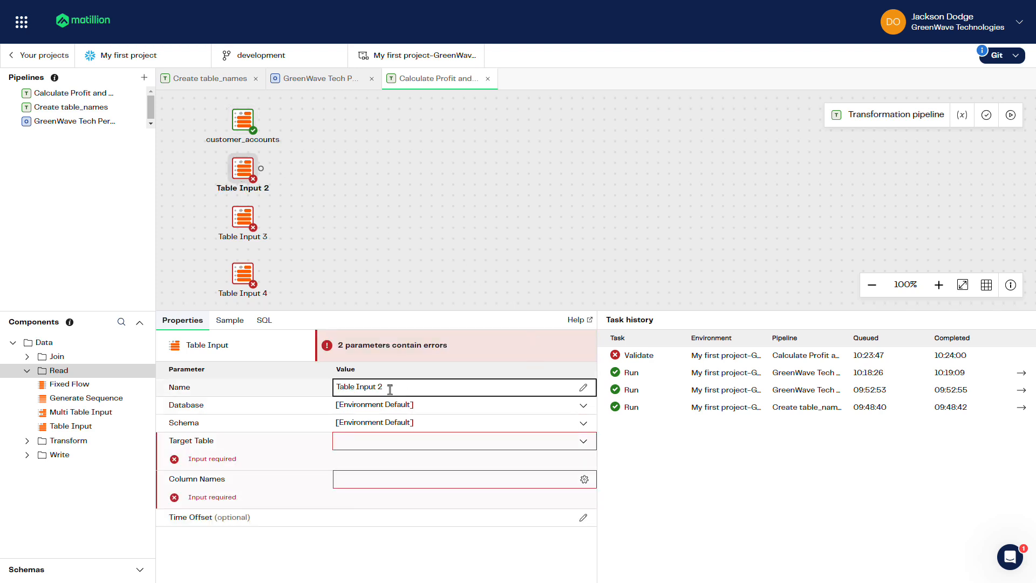
drag(389, 389, 340, 388)
text(ORDERs)
click(583, 441)
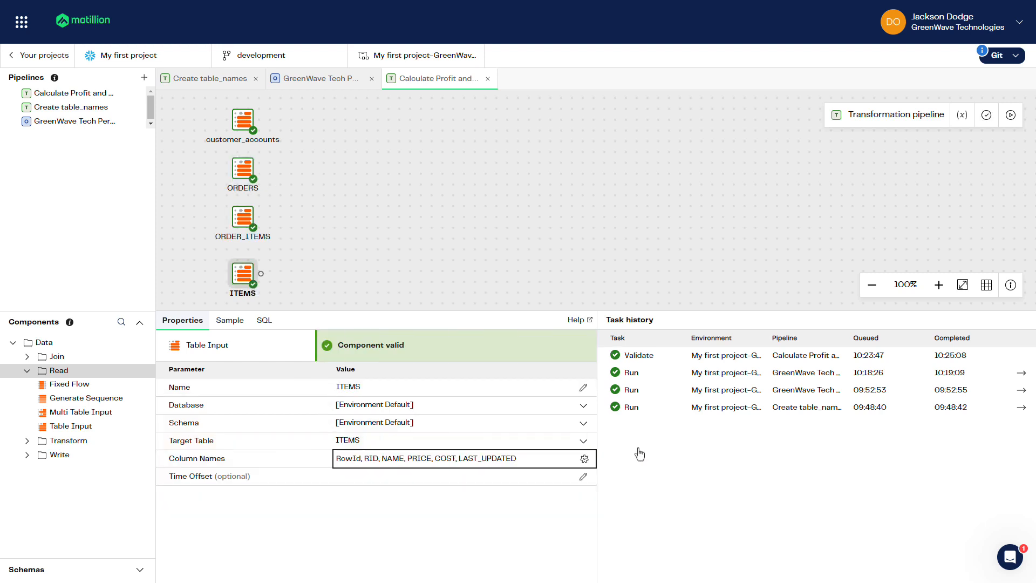
click(27, 370)
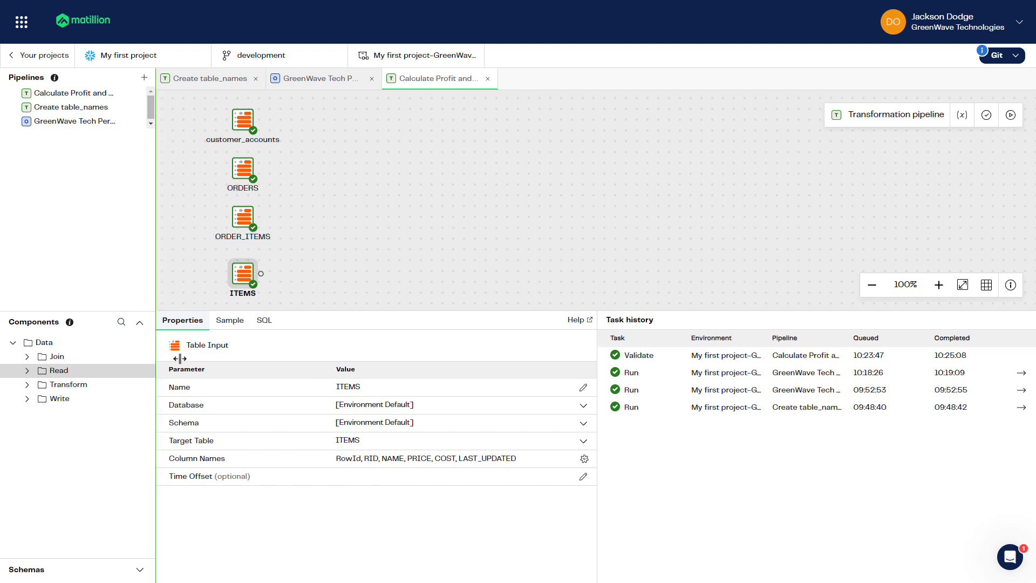
Sample the data of the customer_accounts and ORDERS inputs to compare their structure
click(244, 119)
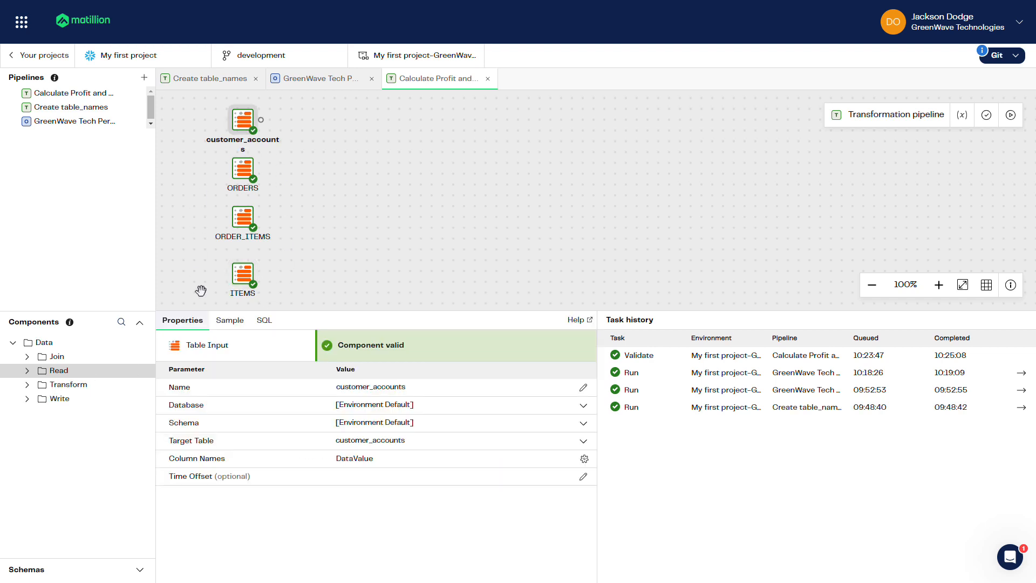
click(224, 321)
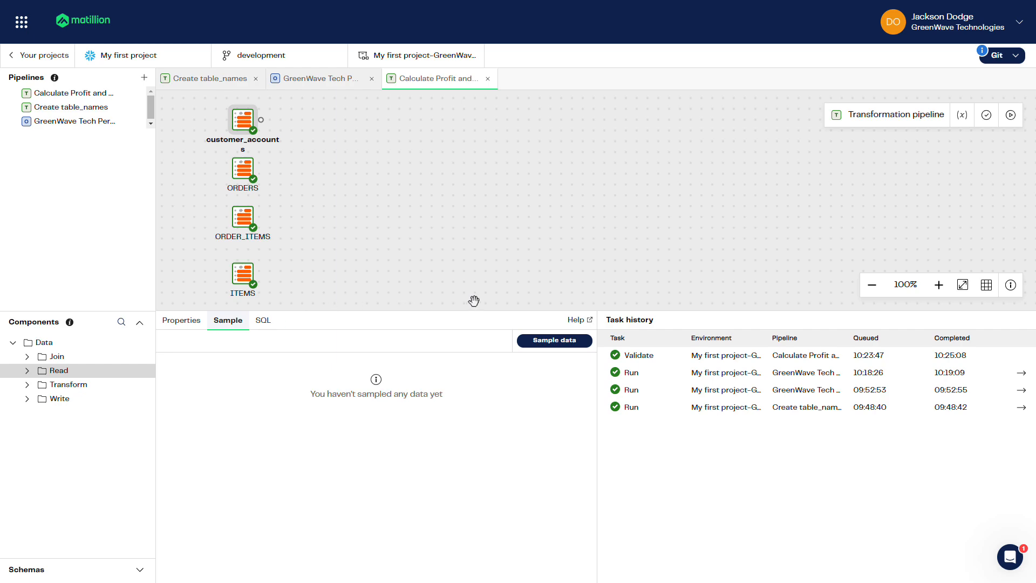
click(557, 347)
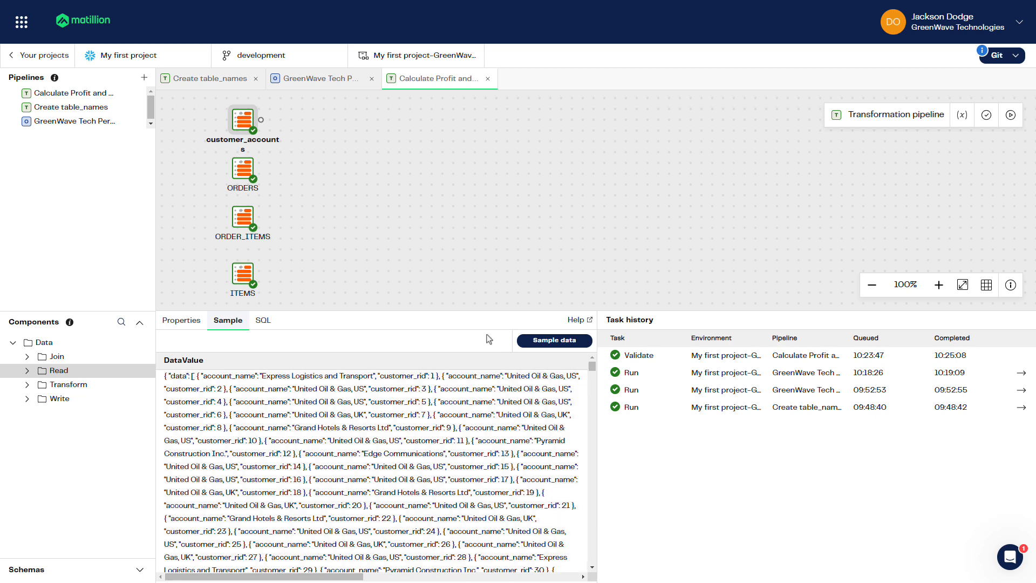
click(247, 173)
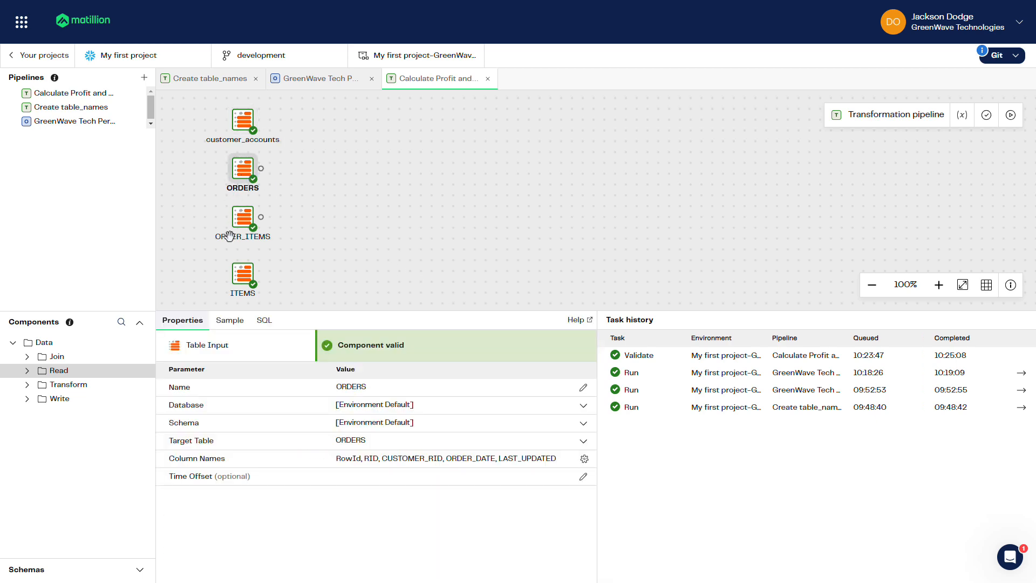
click(229, 323)
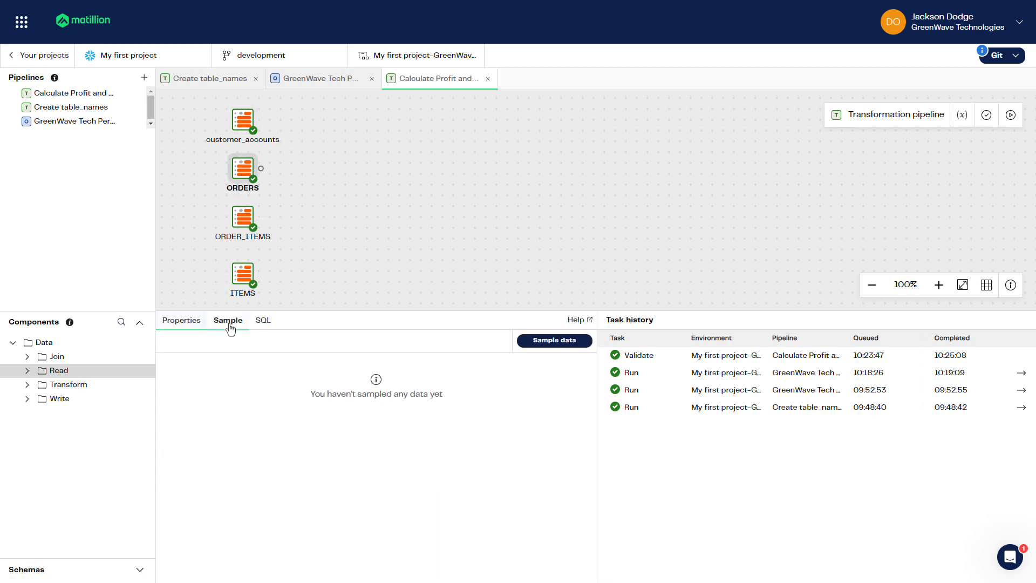
click(556, 345)
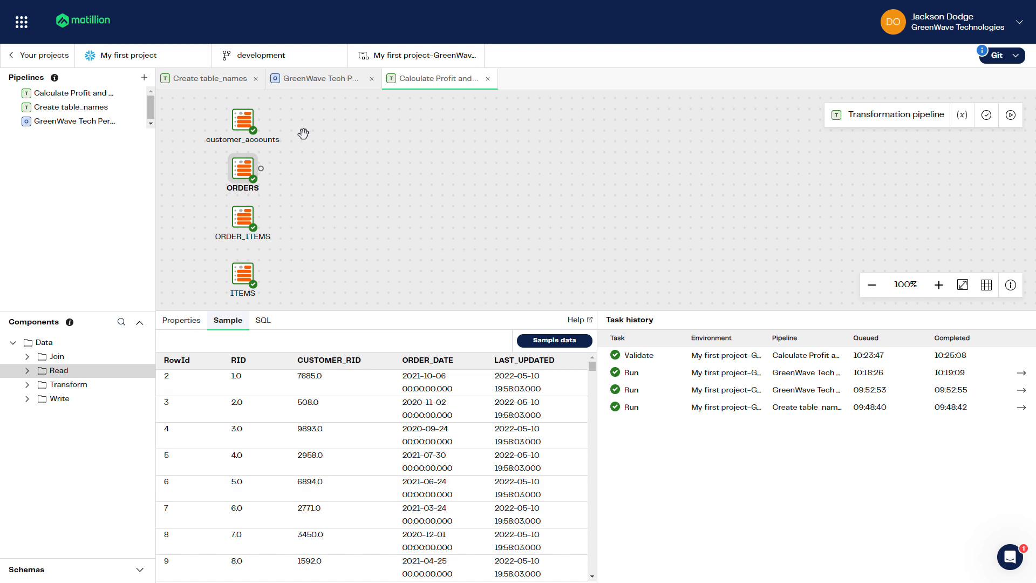
Add an Extract Nested Data component fed by customer_accounts and name it Flatten JSON
click(246, 120)
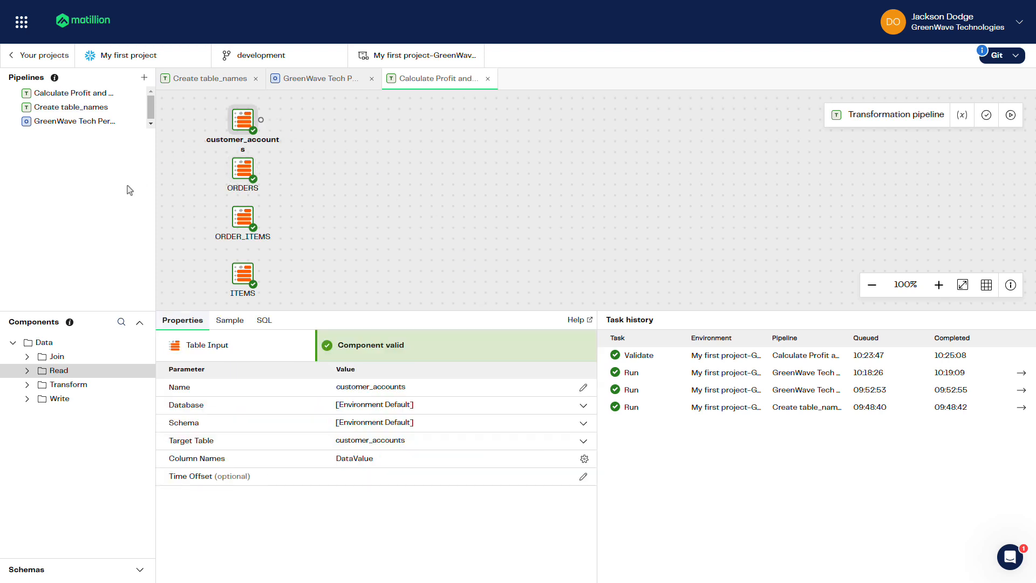
click(27, 384)
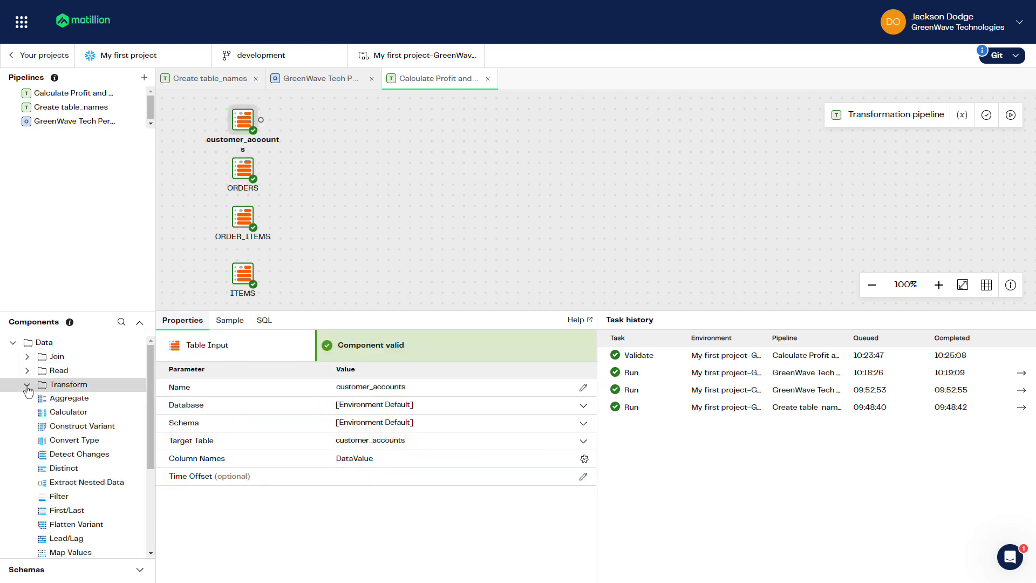
drag(65, 482, 328, 111)
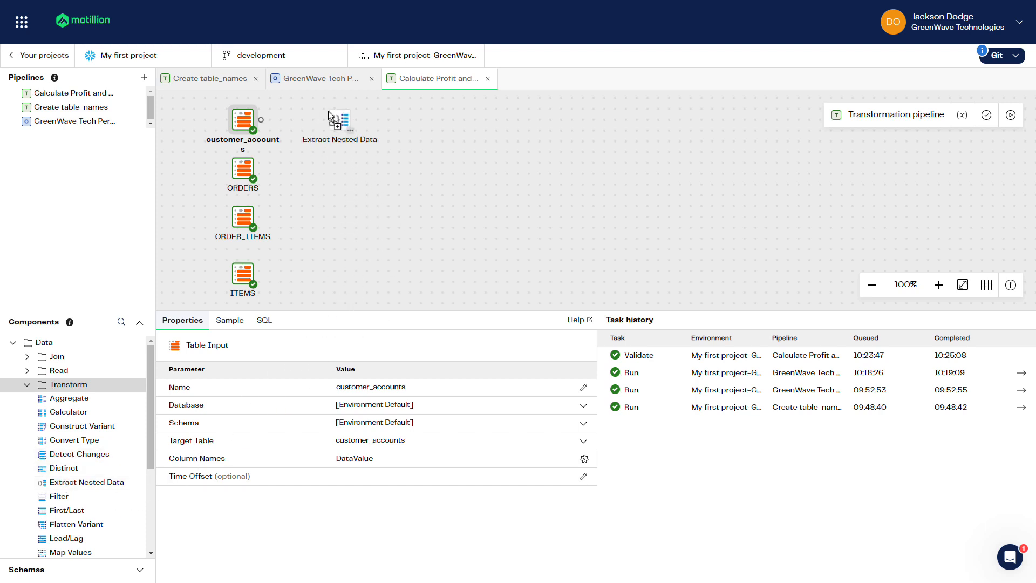
drag(260, 120, 324, 120)
click(333, 119)
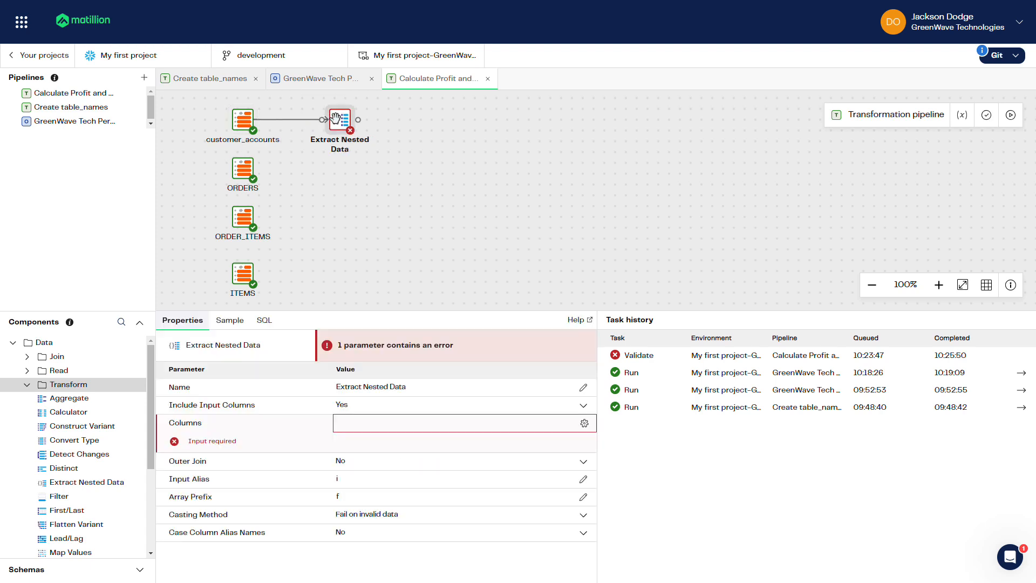
click(411, 387)
text(Flatten JSON)
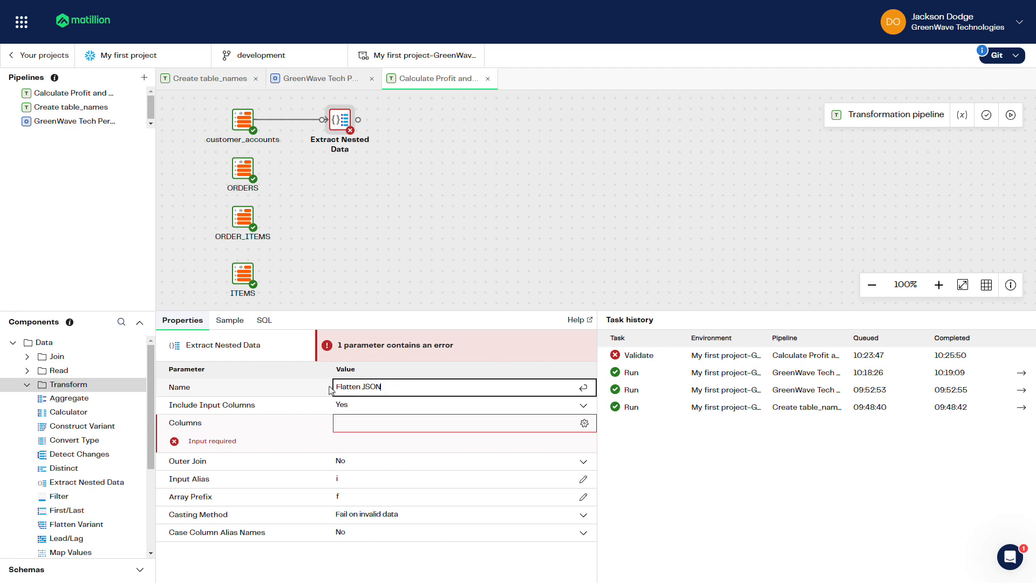
In the Flatten JSON columns, add an ARRAY element under DataValue with key data and alias data
click(584, 423)
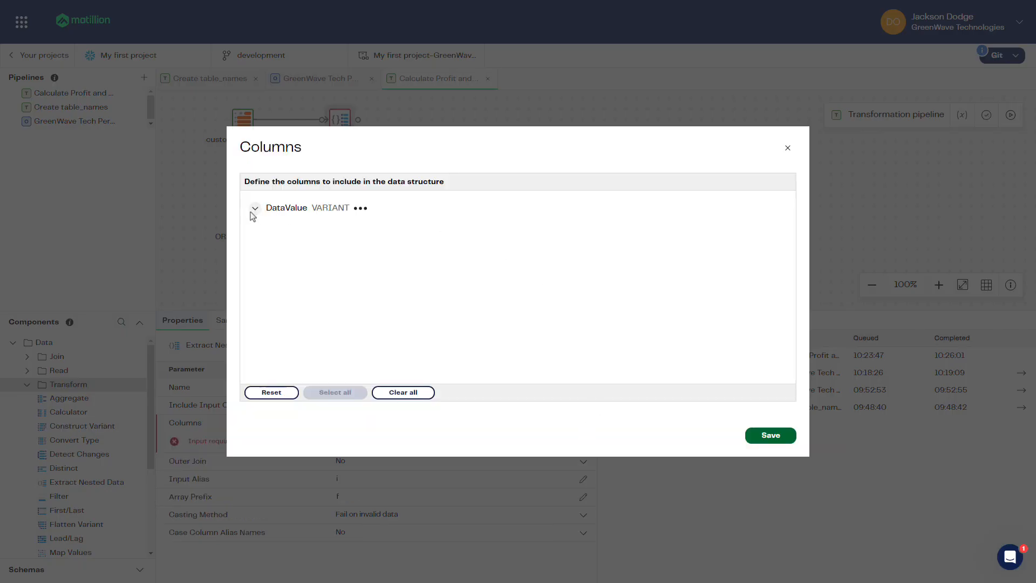
click(360, 208)
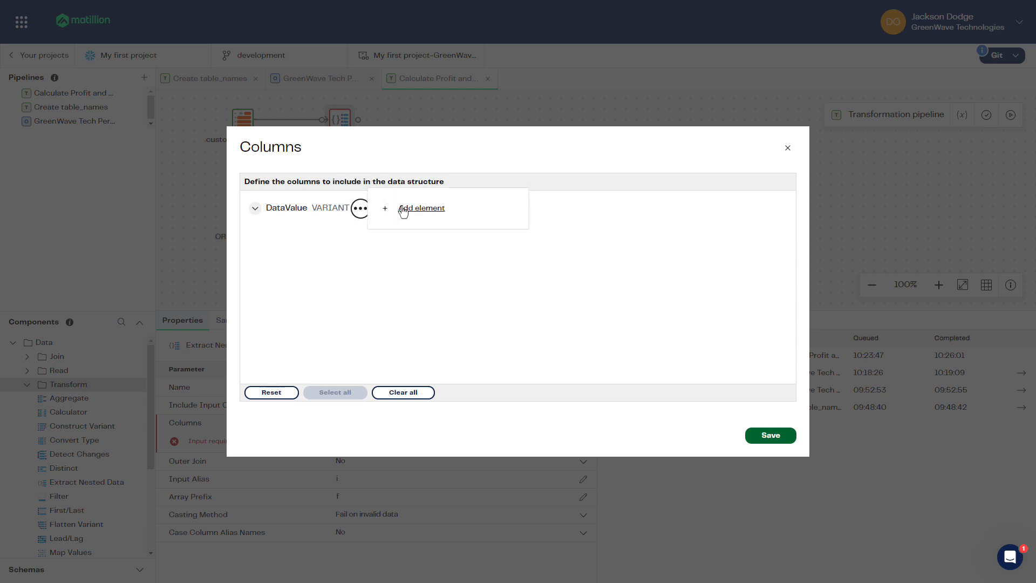
click(403, 210)
click(419, 151)
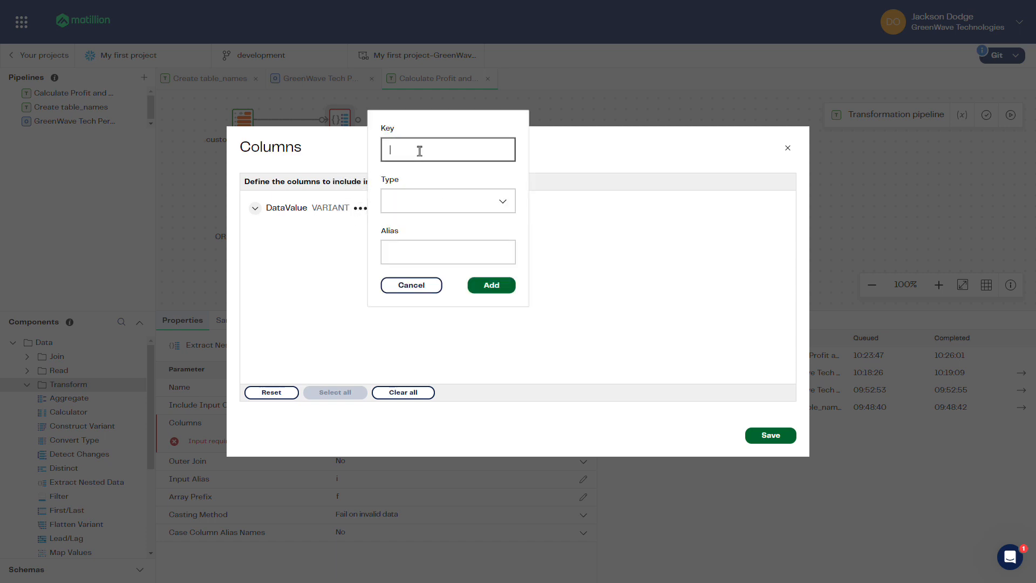
click(497, 205)
scroll(423, 307, down, 3)
click(421, 325)
click(463, 252)
text(data)
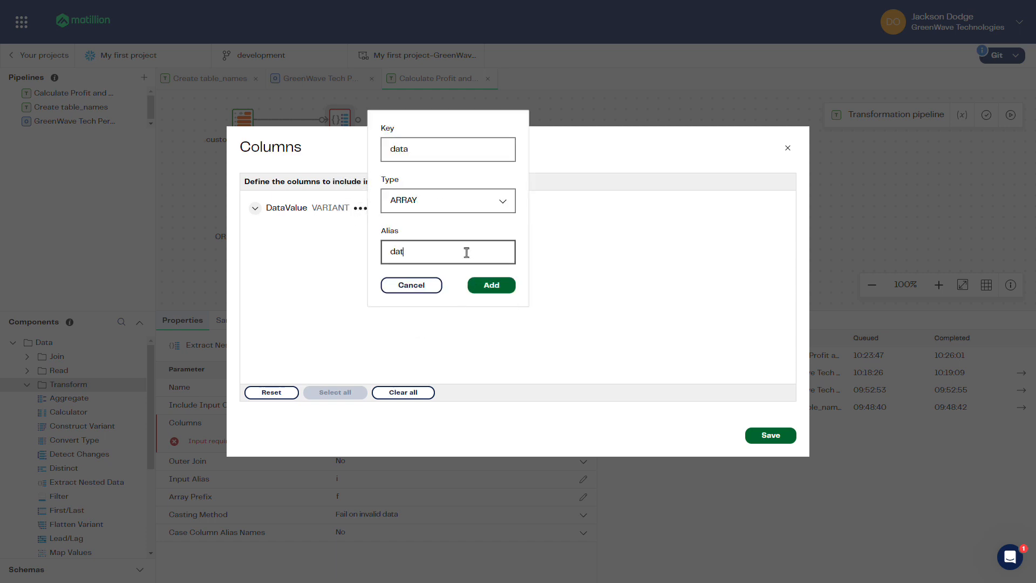
click(491, 285)
Nest data-element (VARIANT) under data with customer_rid (NUMBER) and account_name (VARCHAR), include only those two fields, and save the columns
click(412, 231)
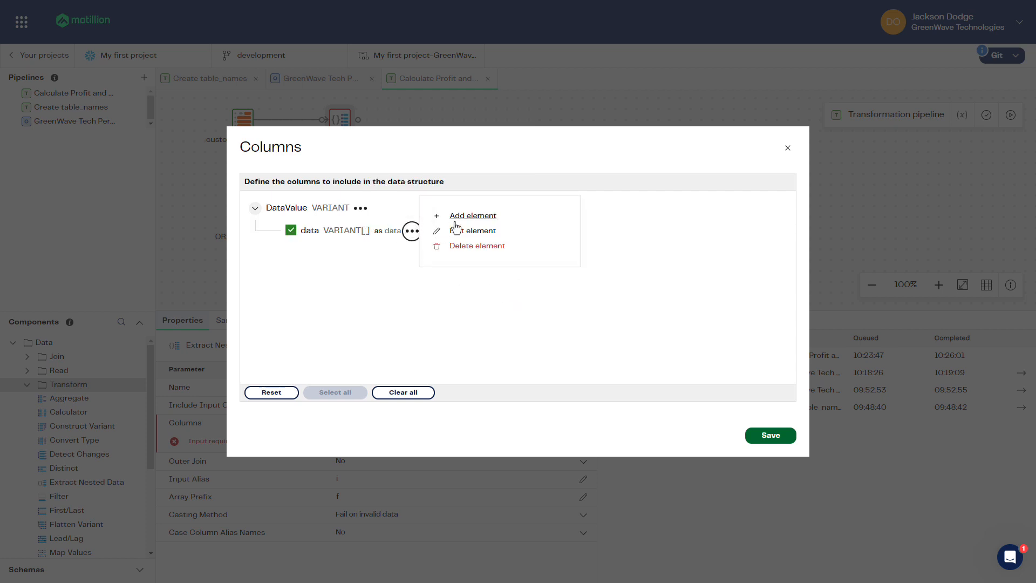
click(470, 213)
click(550, 223)
scroll(488, 311, down, 2)
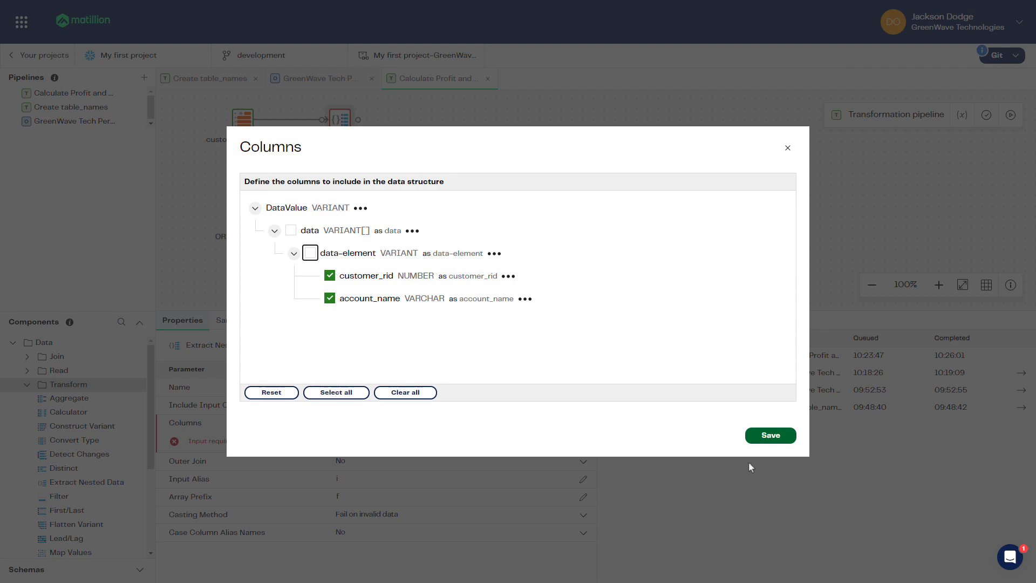
click(770, 435)
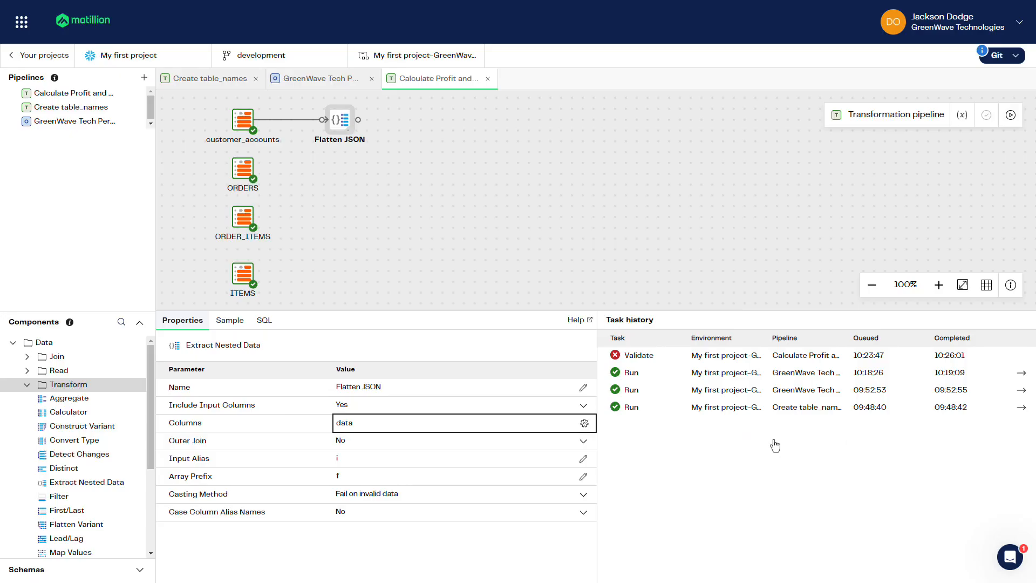
Sample the Flatten JSON output to check the extracted columns
click(230, 322)
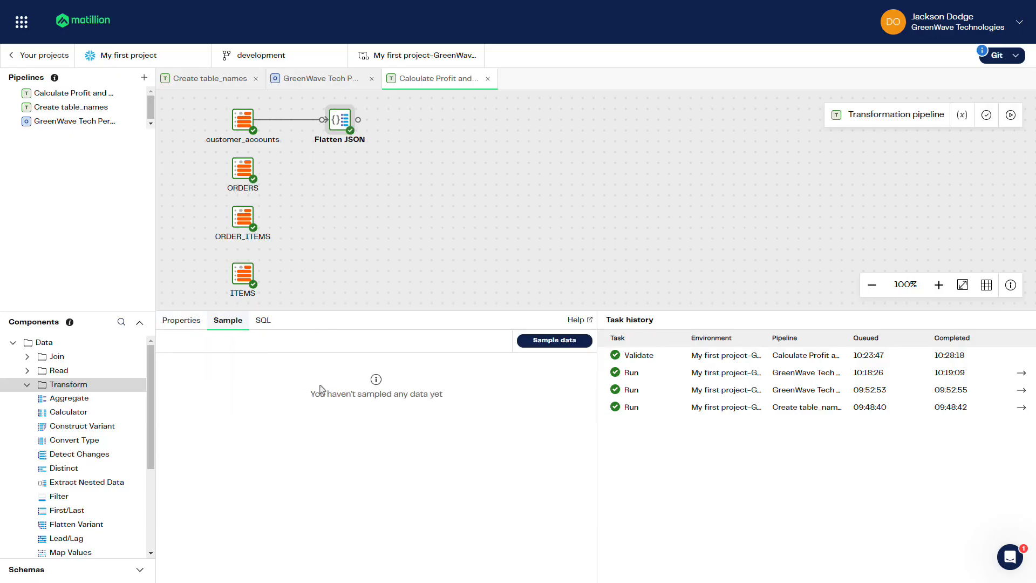
click(554, 341)
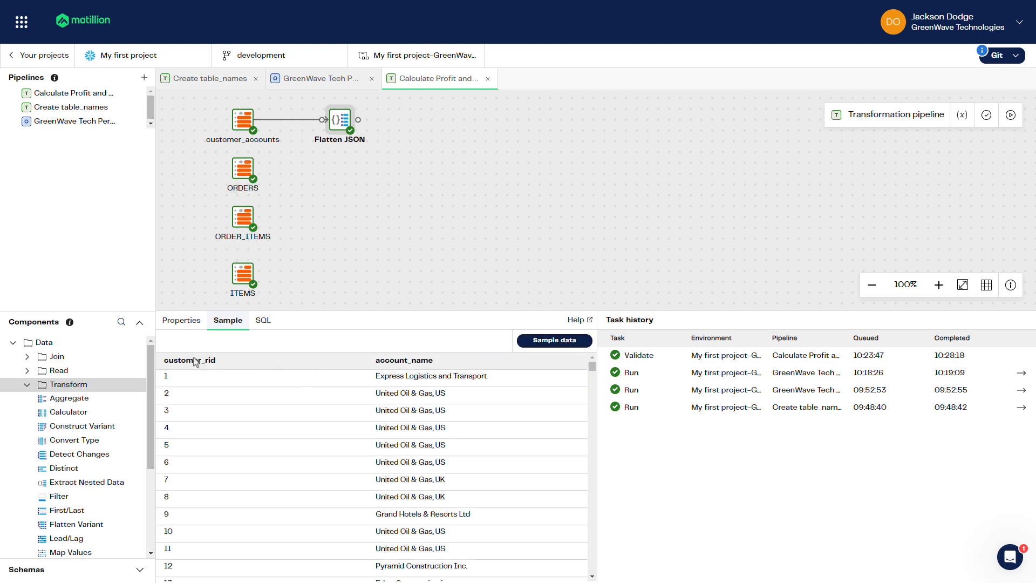
Add a Join component and connect Flatten JSON, ORDERS, ORDER_ITEMS and ITEMS to it
click(27, 385)
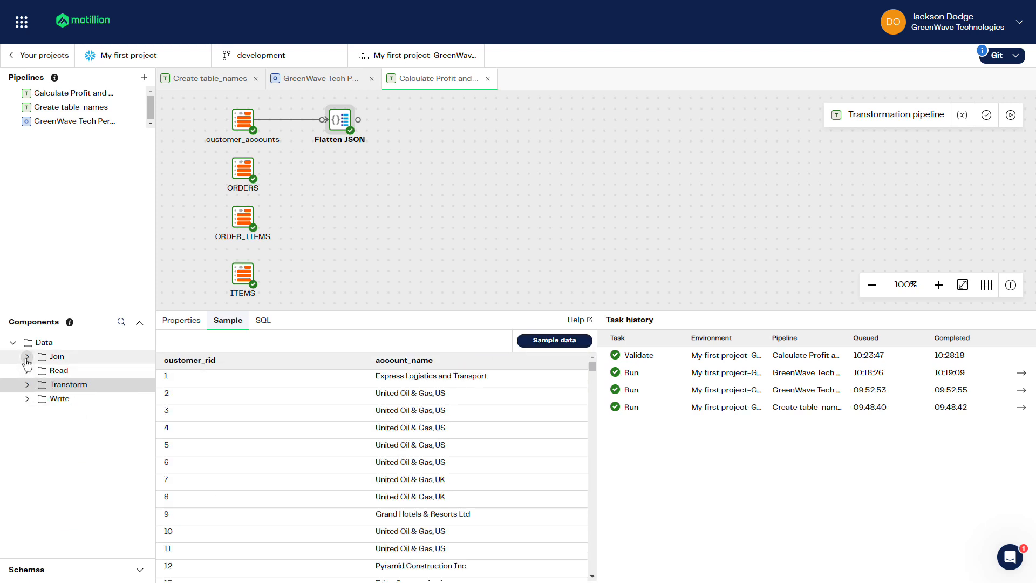
click(27, 356)
drag(62, 402, 410, 181)
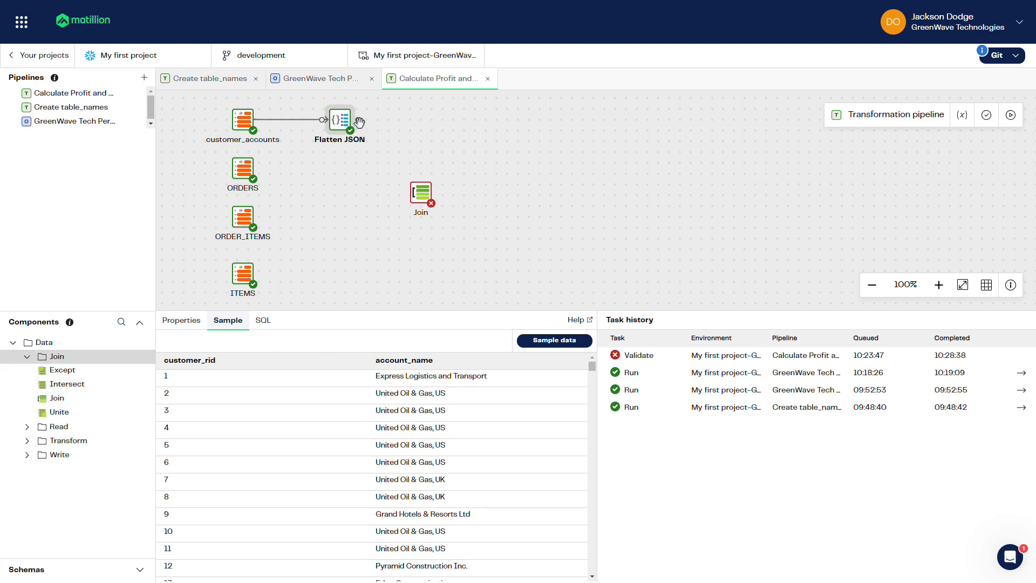
click(417, 193)
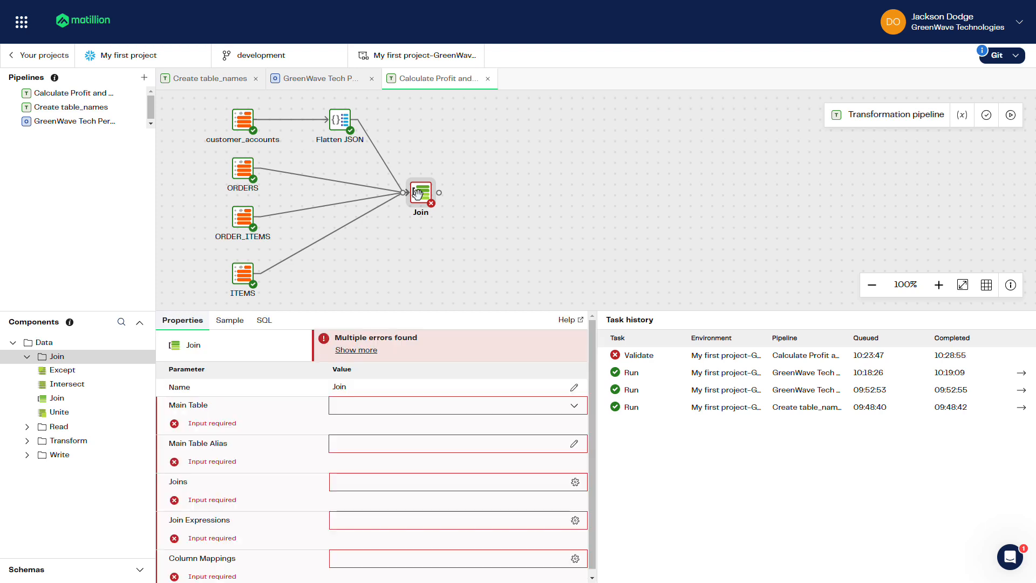
Set the Join's main table to ORDER_ITEMS and its main table alias to oi
click(573, 408)
click(378, 430)
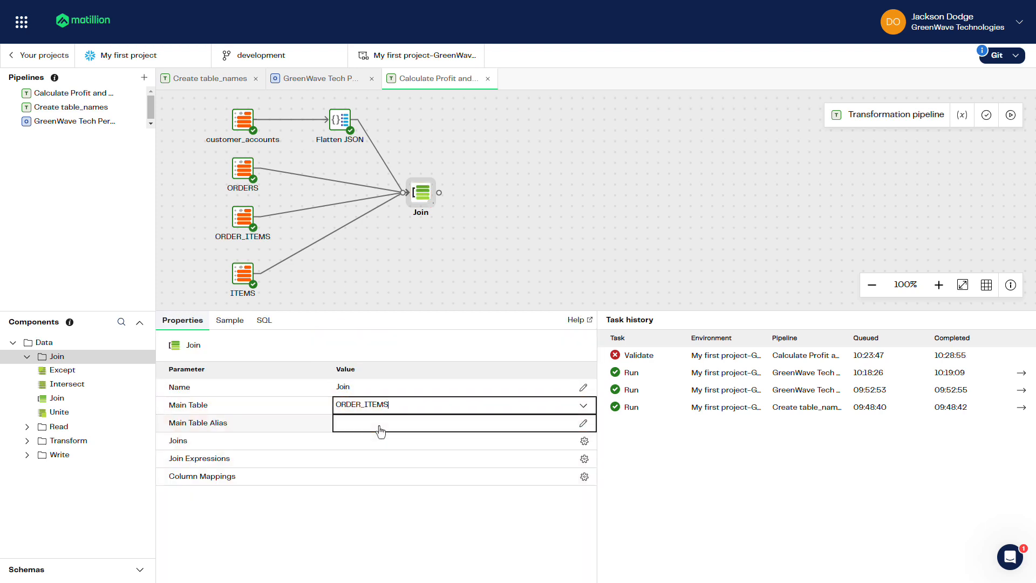
click(380, 426)
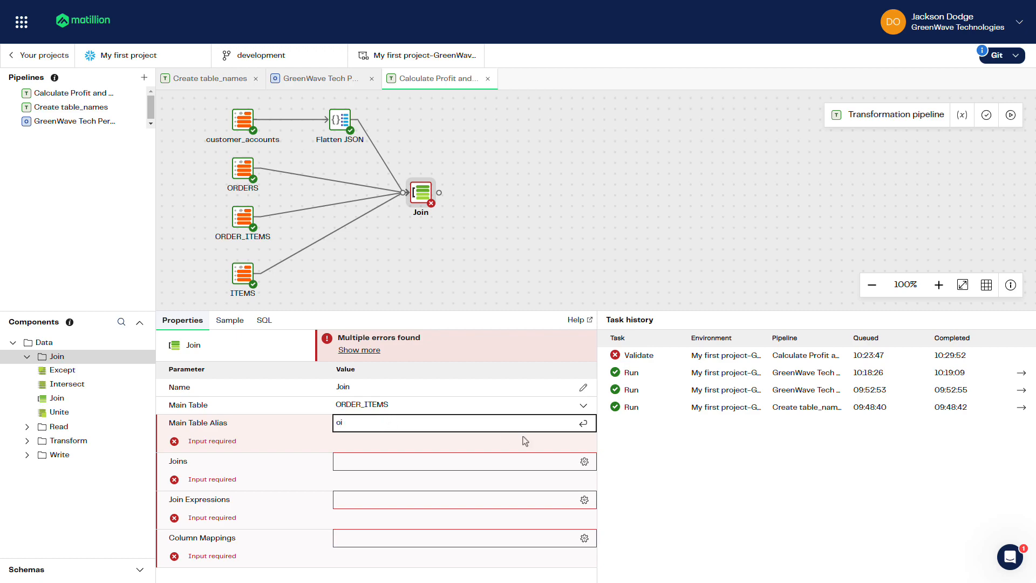
text(oi)
key(Return)
Define and save inner joins to ORDERS with alias o, ITEMS with alias i and Flatten JSON with alias f
click(584, 441)
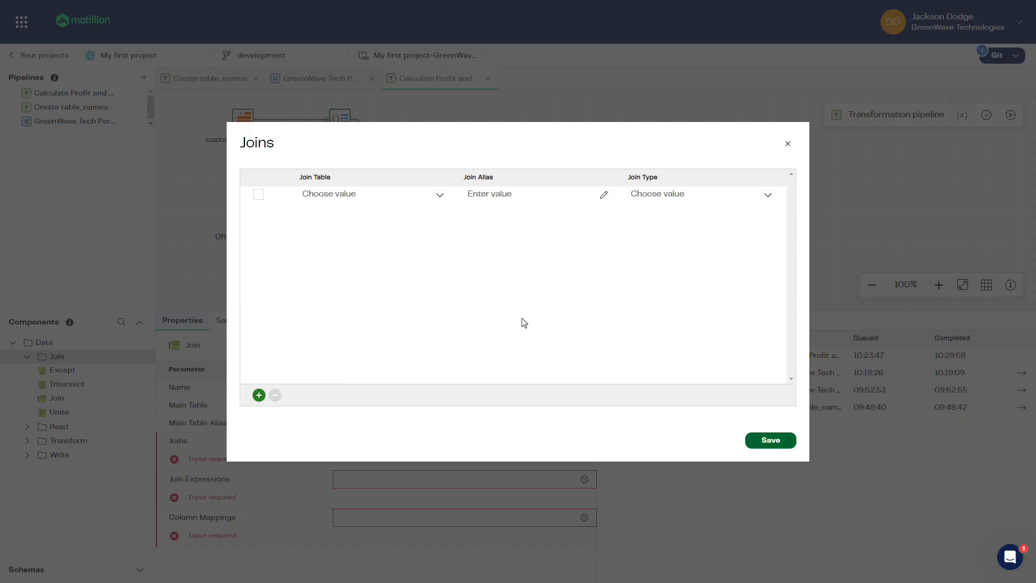
click(259, 395)
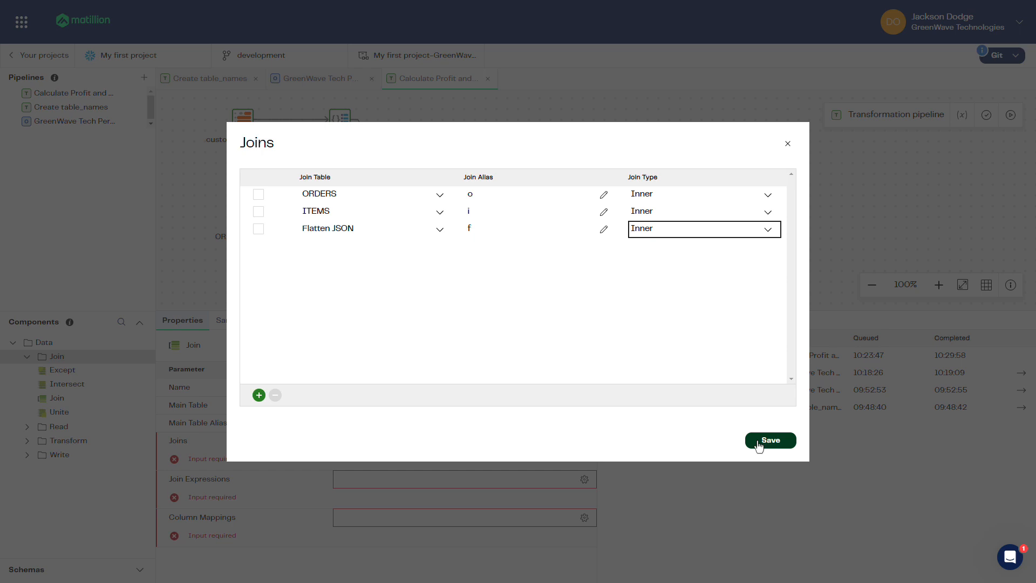
click(770, 440)
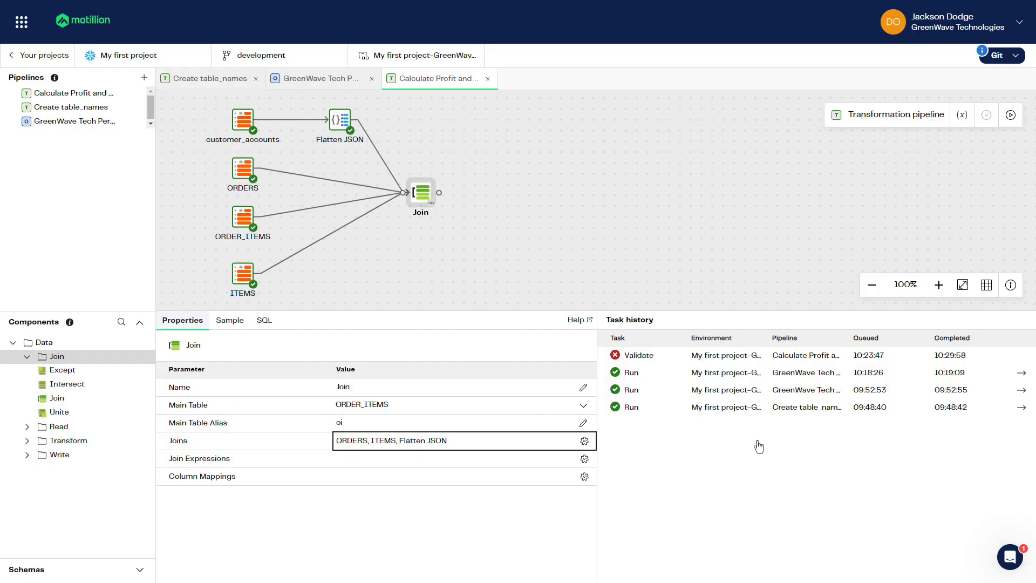
Enter and save the join expressions "oi"."ORDER_RID" = "o"."RID", "oi"."ITEM_RID" = "i"."RID" and "o"."CUSTOMER_RID" = "f"."customer_rid"
click(585, 460)
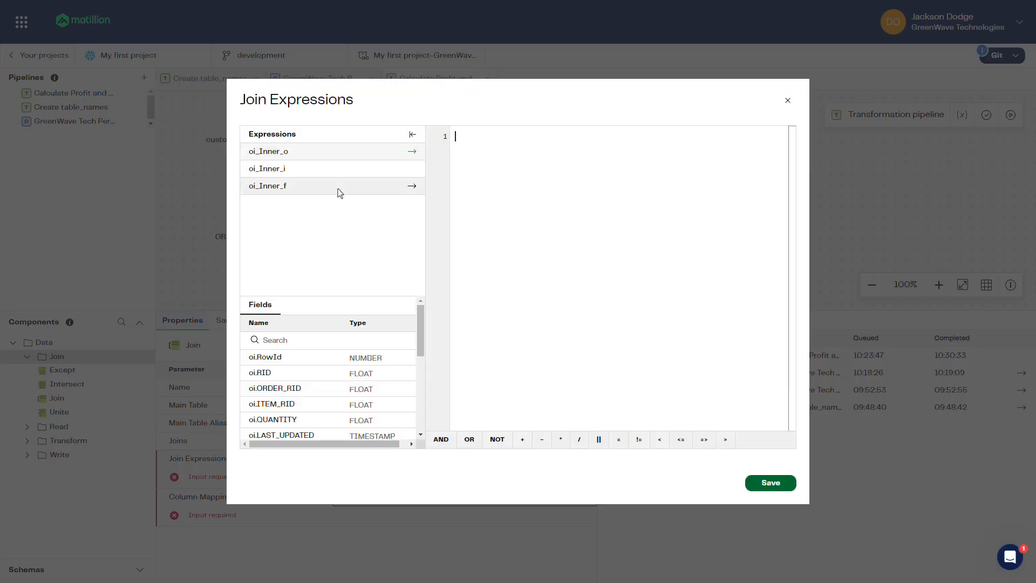
click(456, 137)
text("oi"."ORDER_RID" = "o"."RID")
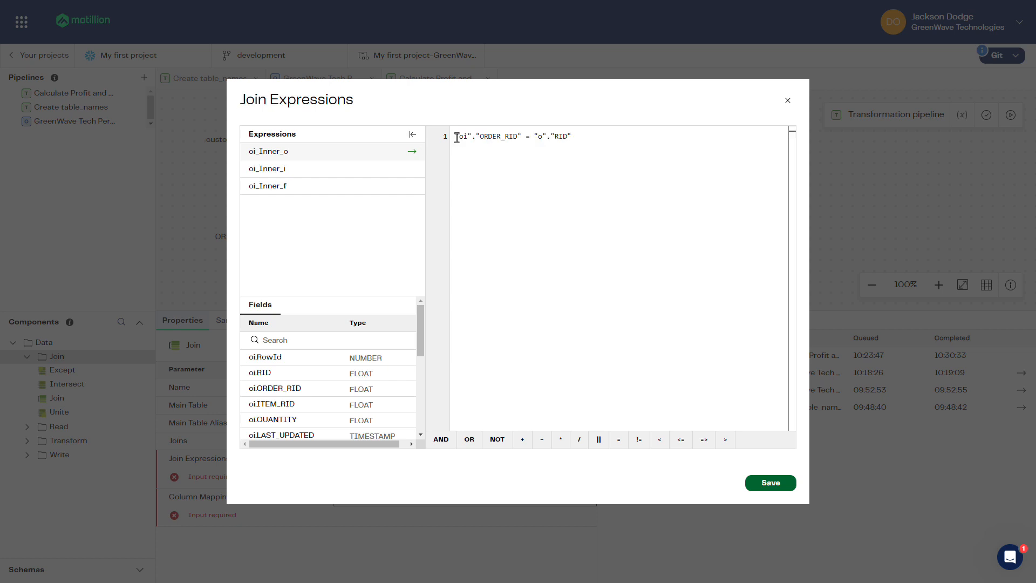
click(396, 171)
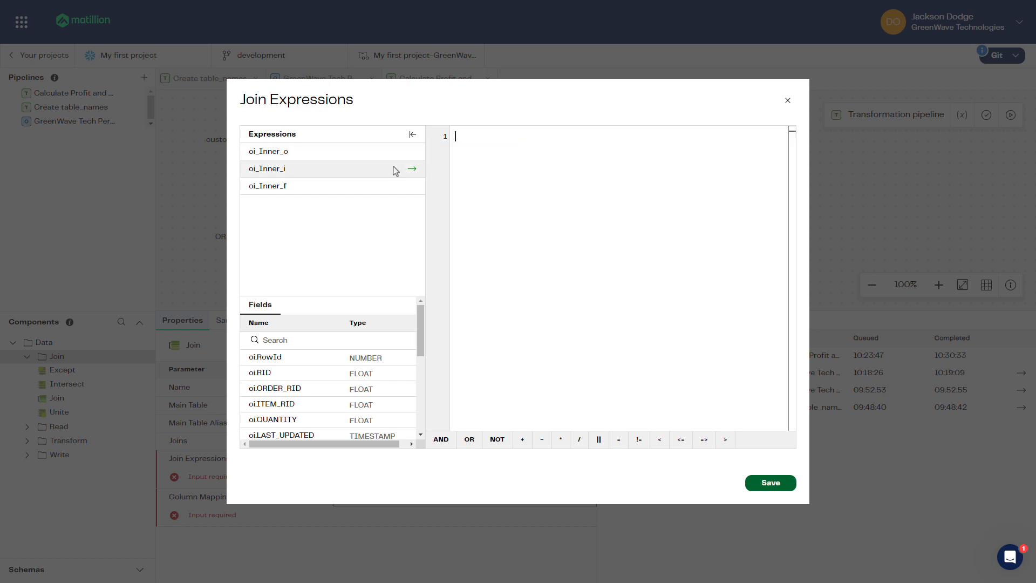
click(454, 149)
text("oi"."ITEM_RID" = "i"."RID")
click(388, 189)
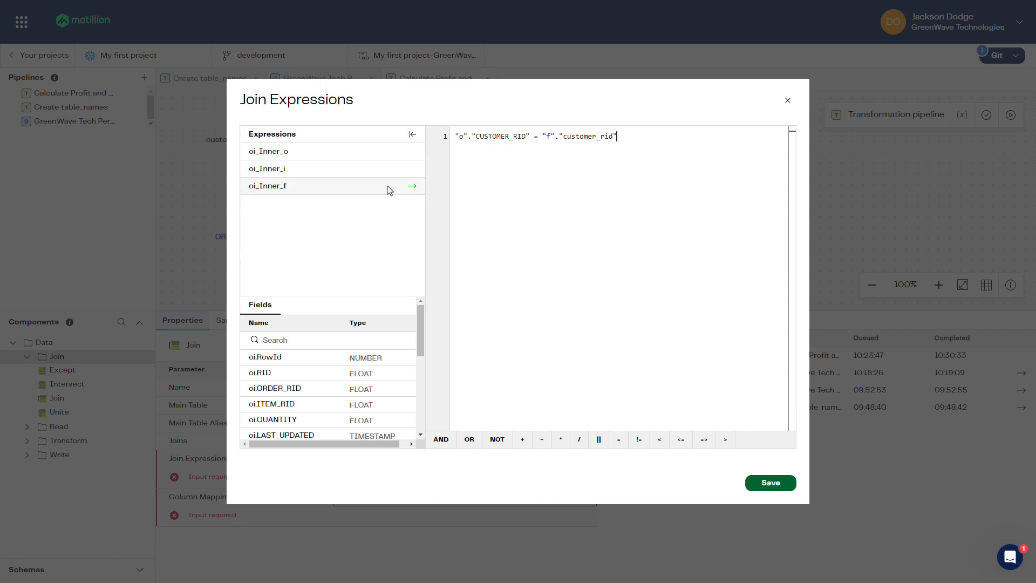
click(786, 485)
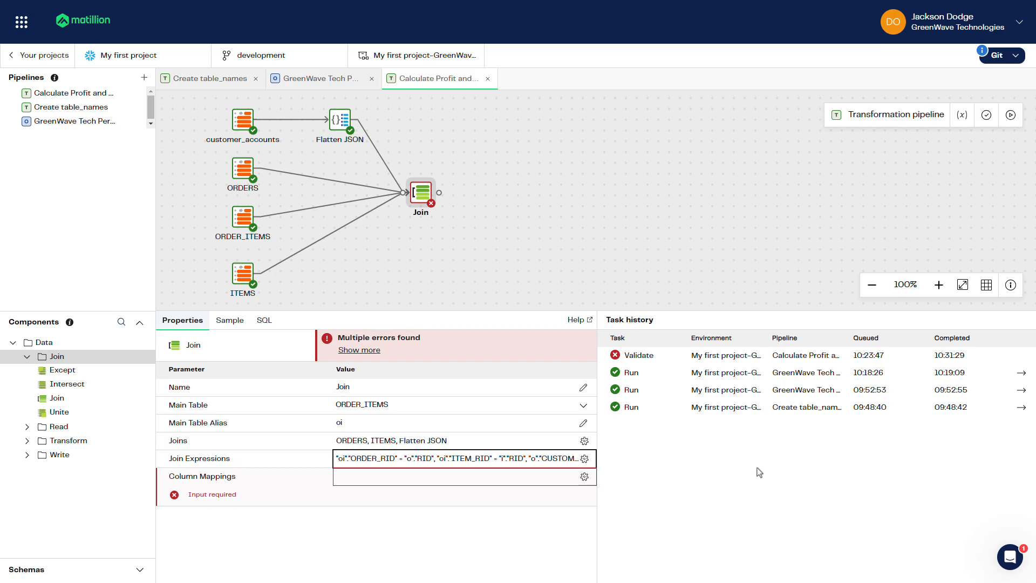
Map o.ORDER_DATE to order_date, oi.QUANTITY to quantity, i.NAME to product_name, i.PRICE to price, i.COST to cost and f.account_name to account_name, and save
click(585, 477)
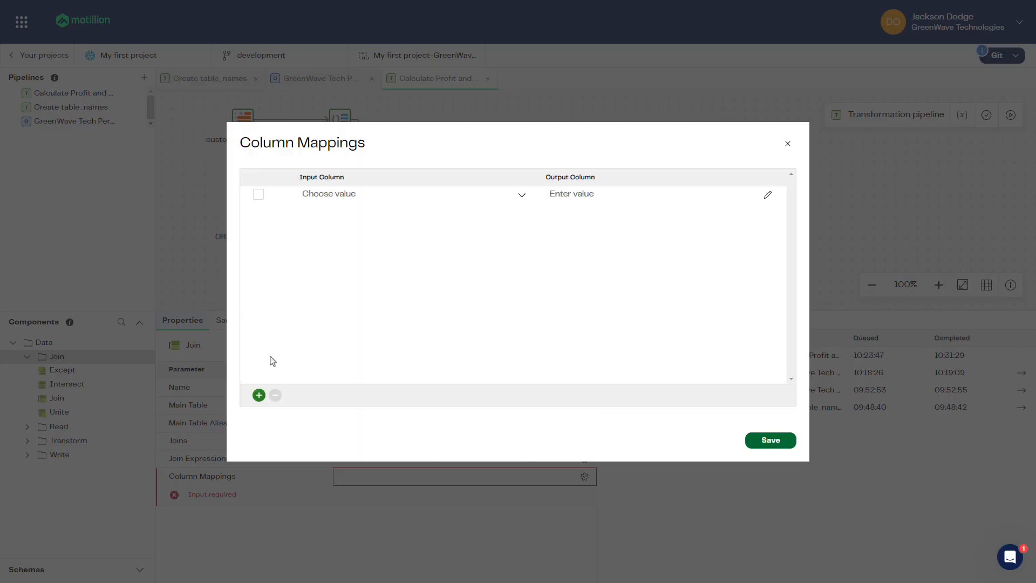
click(259, 395)
click(259, 395)
click(259, 395)
click(259, 395)
click(259, 395)
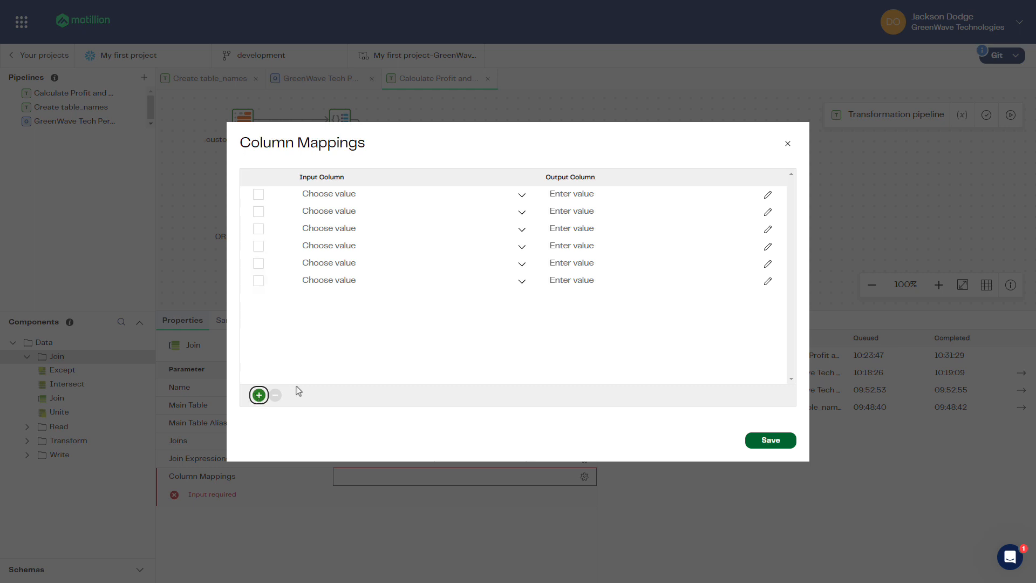
click(423, 195)
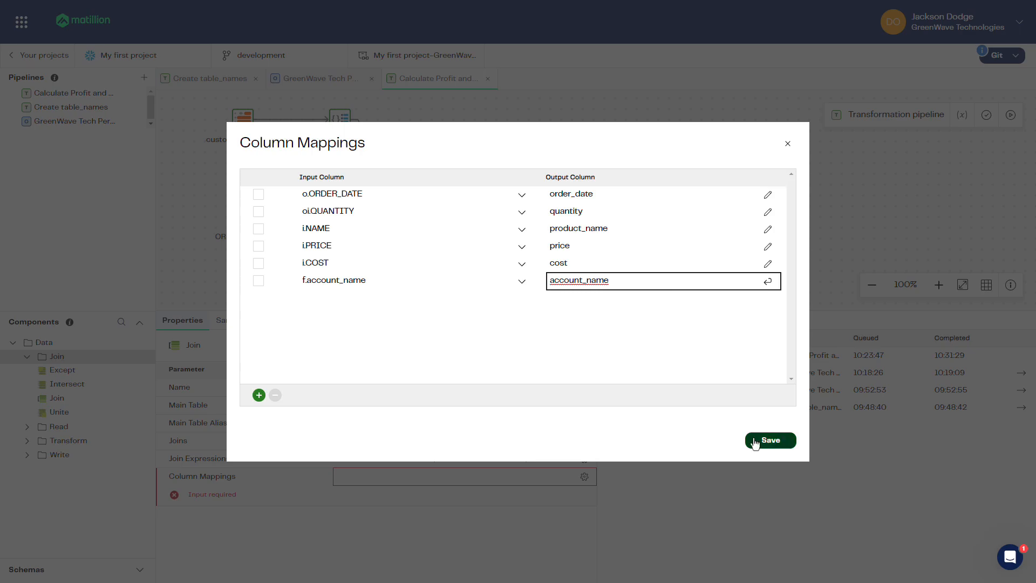
click(756, 441)
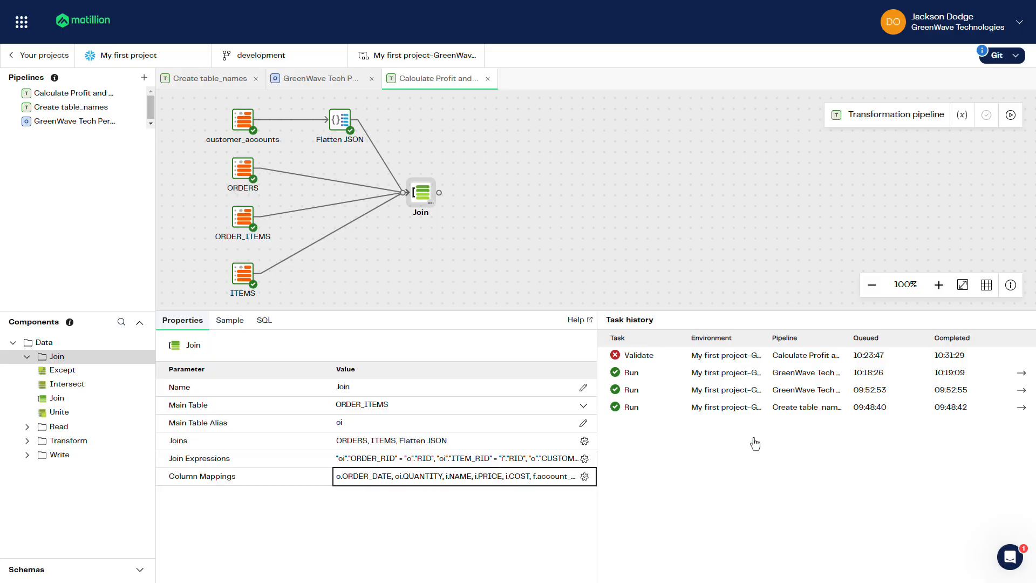
Add a Calculator component connected after the Join and name it Calculate Profit and Revenue
click(27, 356)
click(27, 384)
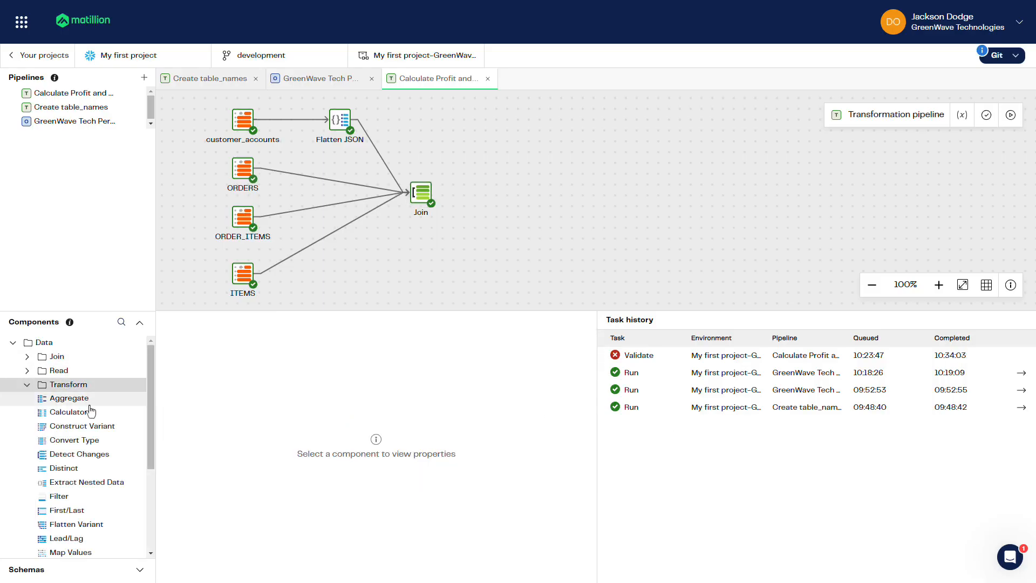
mouse_move(68, 411)
mouse_down()
mouse_move(357, 300)
mouse_move(475, 186)
mouse_move(467, 192)
mouse_move(497, 194)
mouse_up()
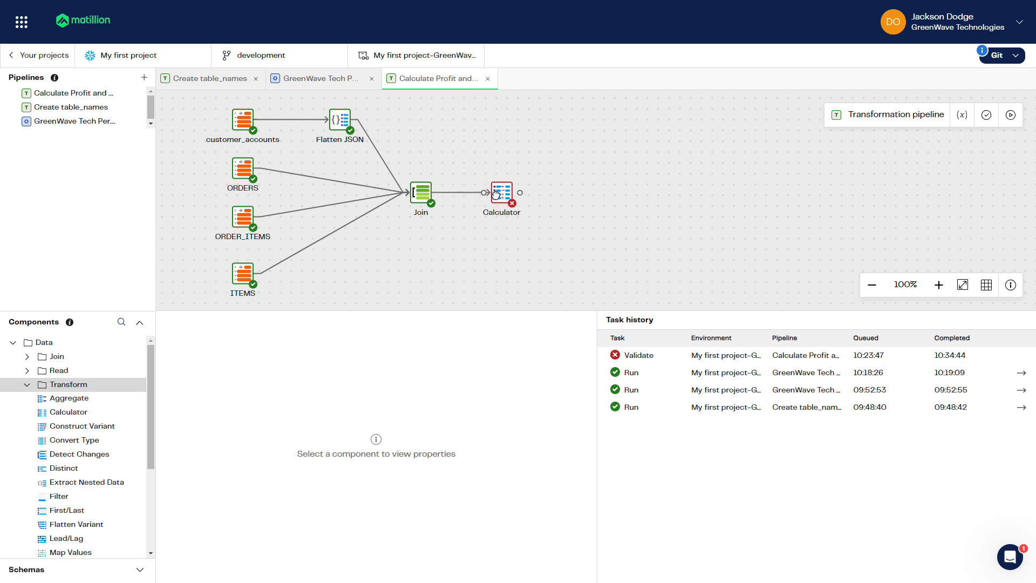
click(501, 193)
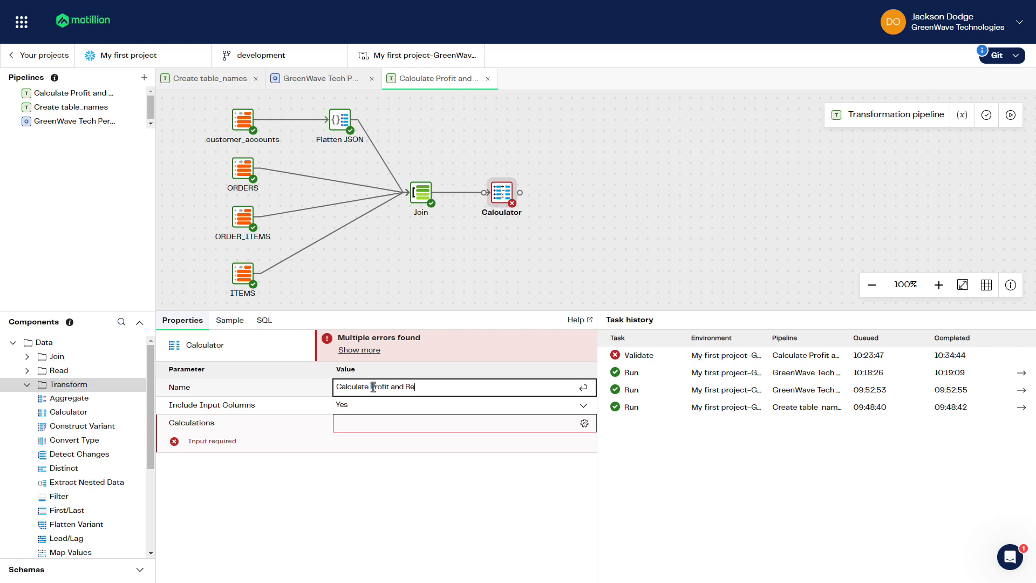
In the component's calculations, define profit as (("price" - "cost") * "quantity")
click(582, 425)
text(profit)
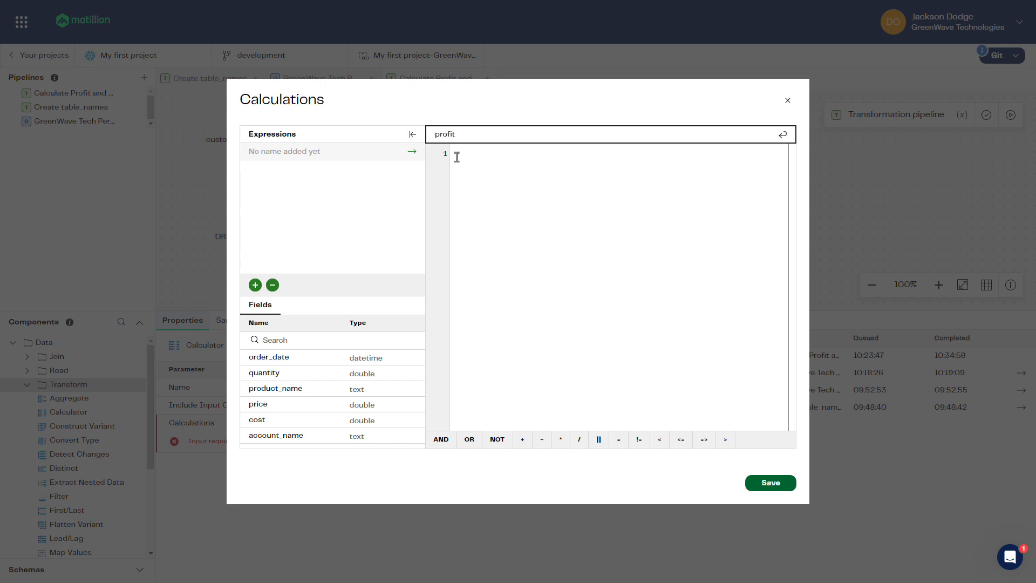
click(457, 157)
text((("price" - "cost") * "quantity"))
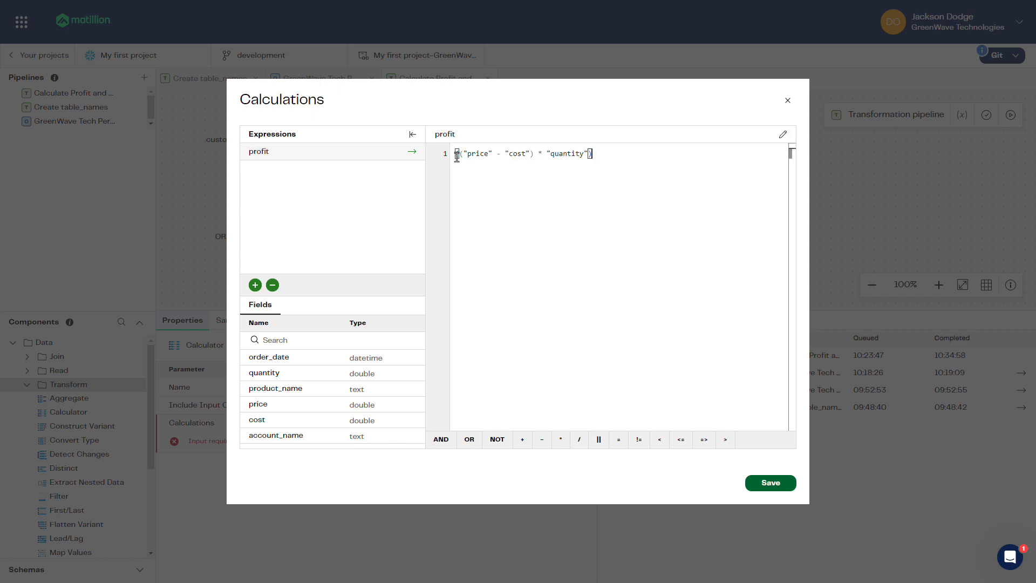
Add a second calculation named revenue with the expression ("price" * "quantity")
click(256, 285)
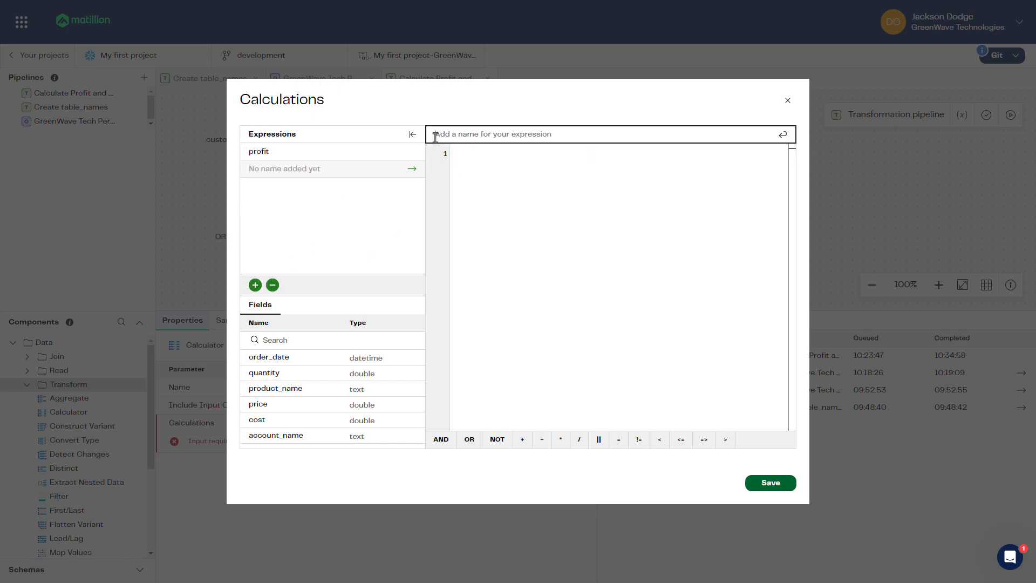
text(revenue)
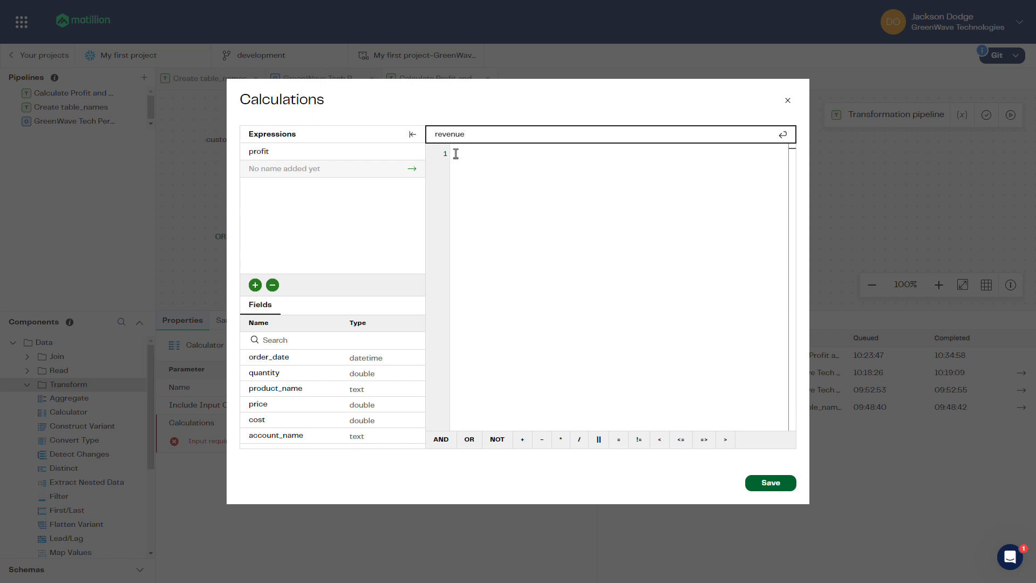
click(456, 154)
text(("price" * "quantity"))
Add a calculation named order_month with the expression TRUNCATE("order_date", 'mm') and save the calculations
click(255, 284)
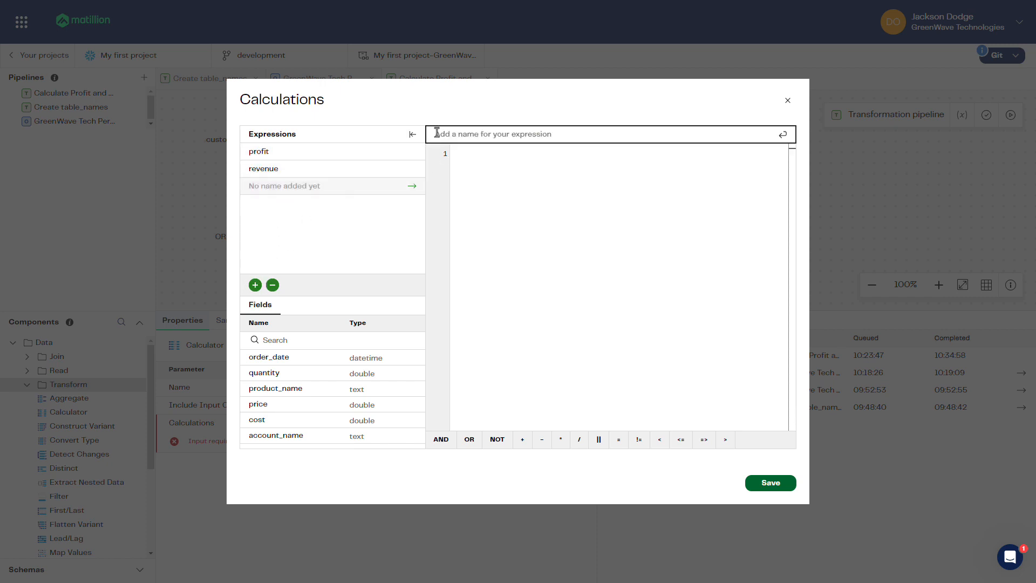
text(order_month)
click(455, 153)
text(TRUNCATE("order_date", 'mm'))
click(779, 486)
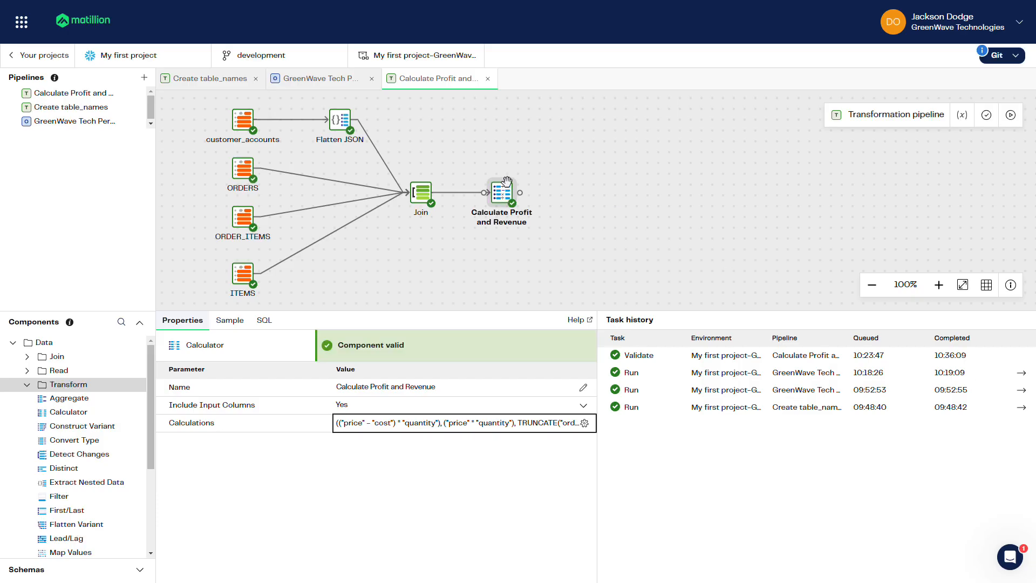
Sample the Calculate Profit and Revenue output to check the profit, revenue and order_month columns
click(228, 320)
click(543, 348)
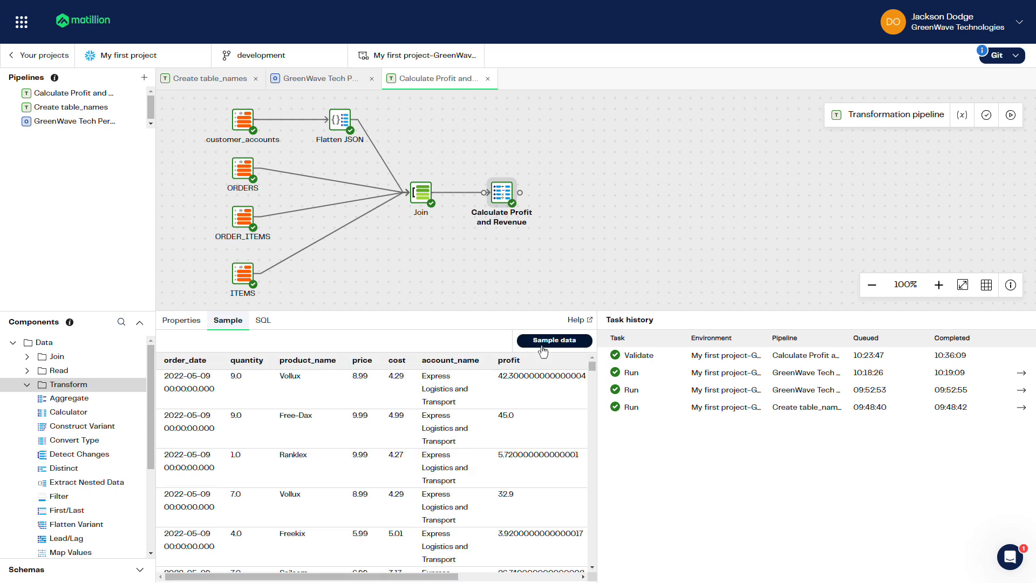
drag(438, 579, 558, 579)
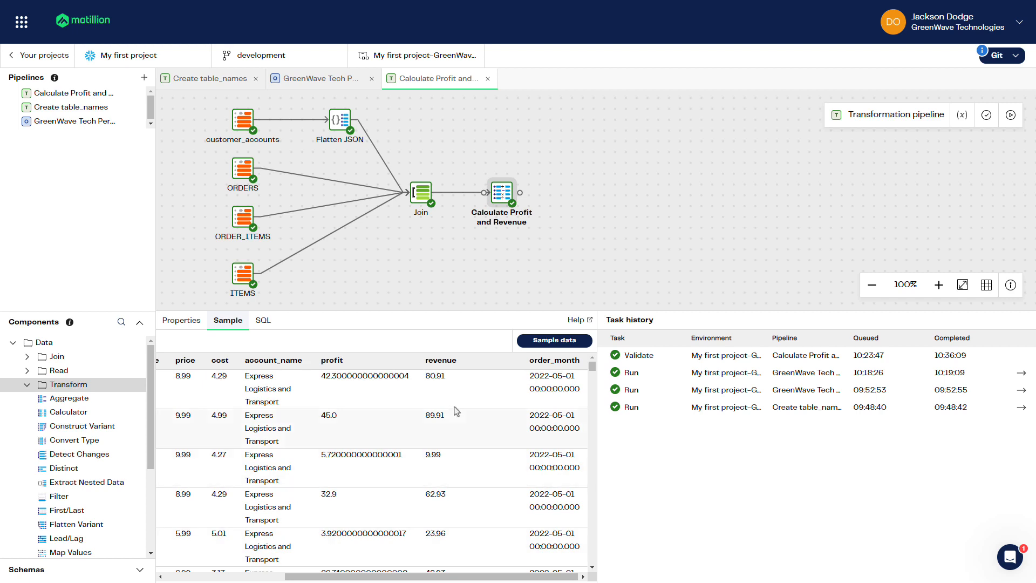
Add an Aggregate component, connect Calculate Profit and Revenue to it and open its properties
drag(68, 400, 581, 183)
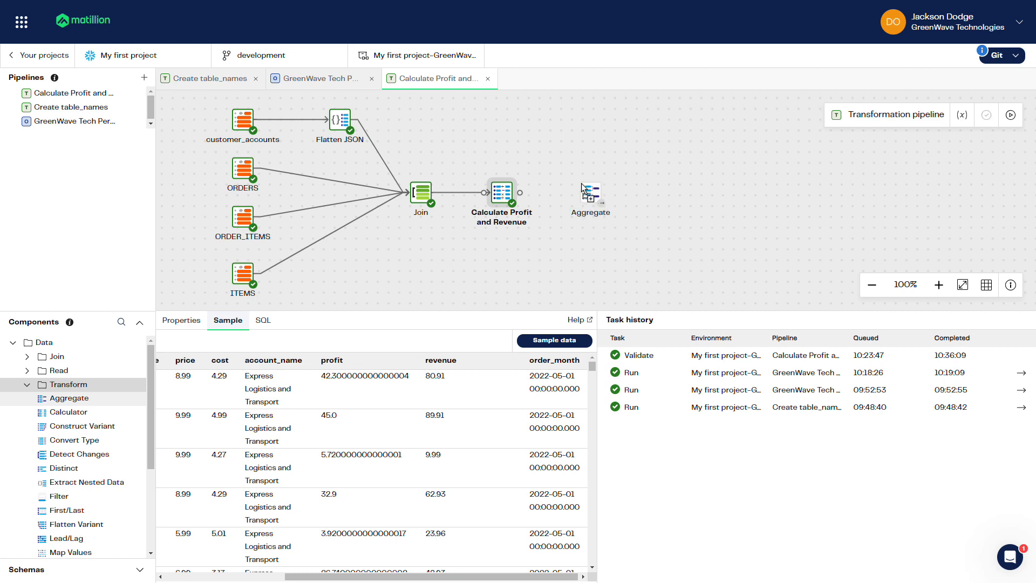
drag(520, 192, 572, 193)
click(588, 192)
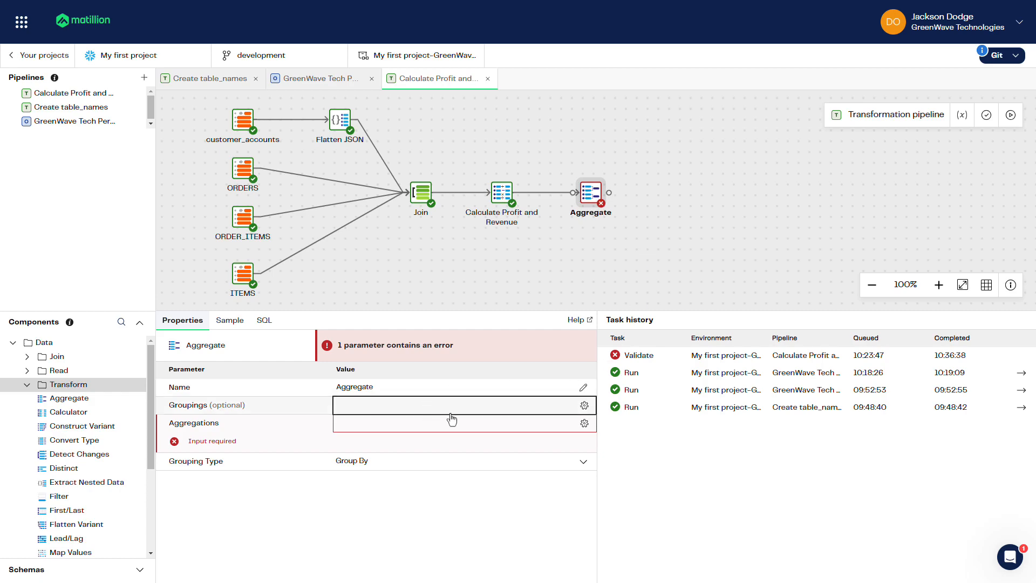
Set the Aggregate's groupings to product_name, account_name and order_month, and save them
click(584, 406)
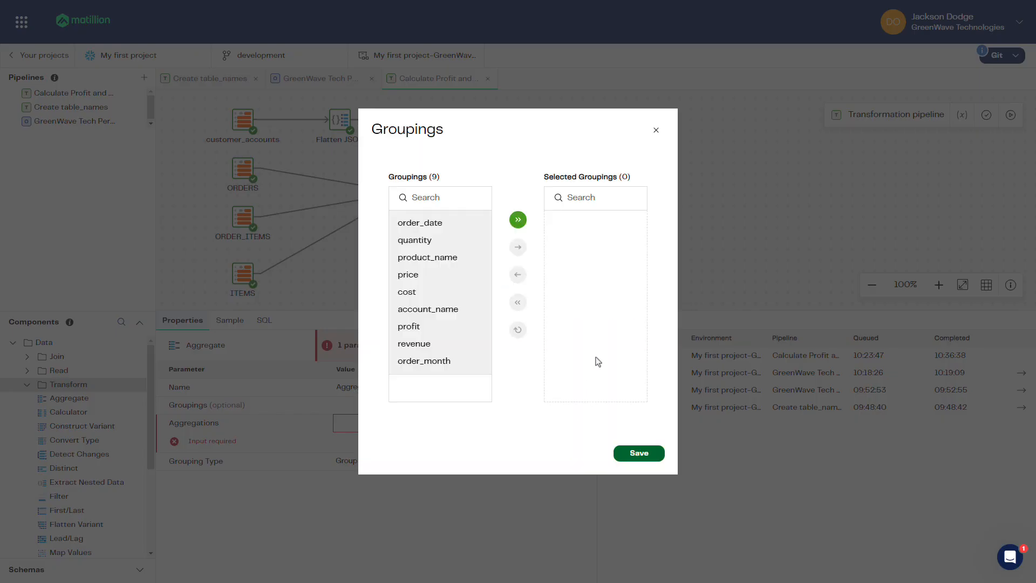
click(428, 258)
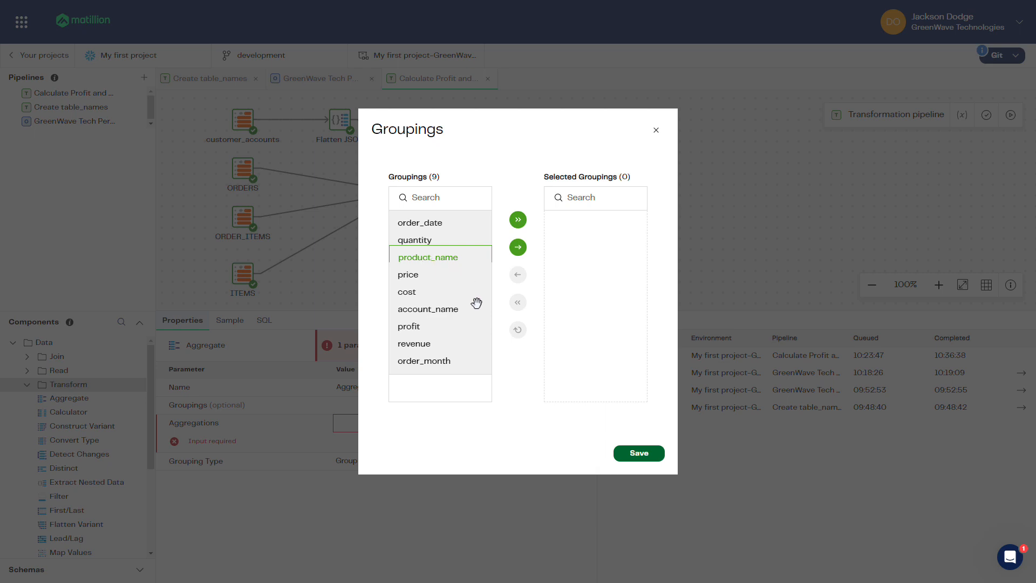
click(456, 312)
click(451, 360)
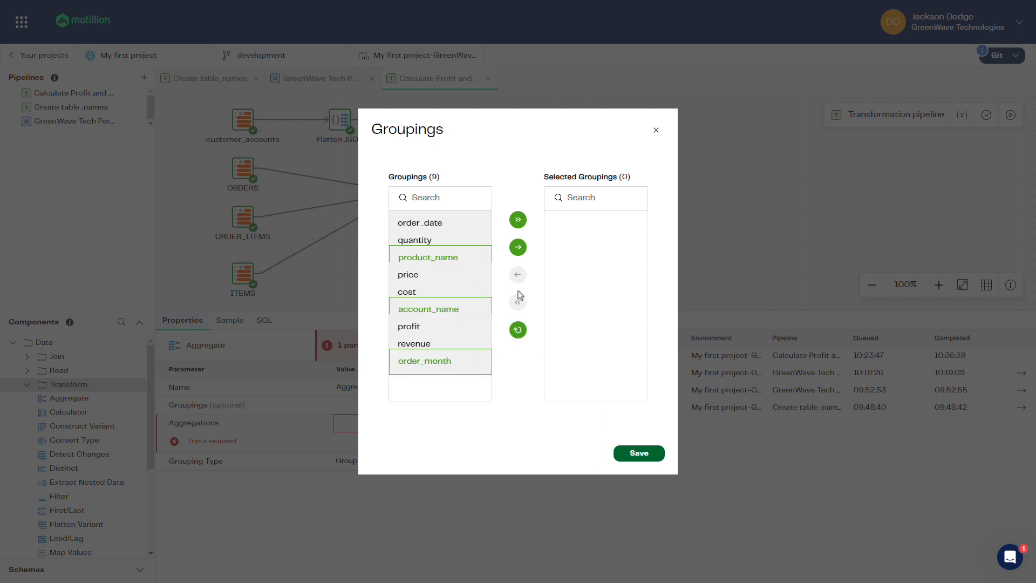
click(517, 252)
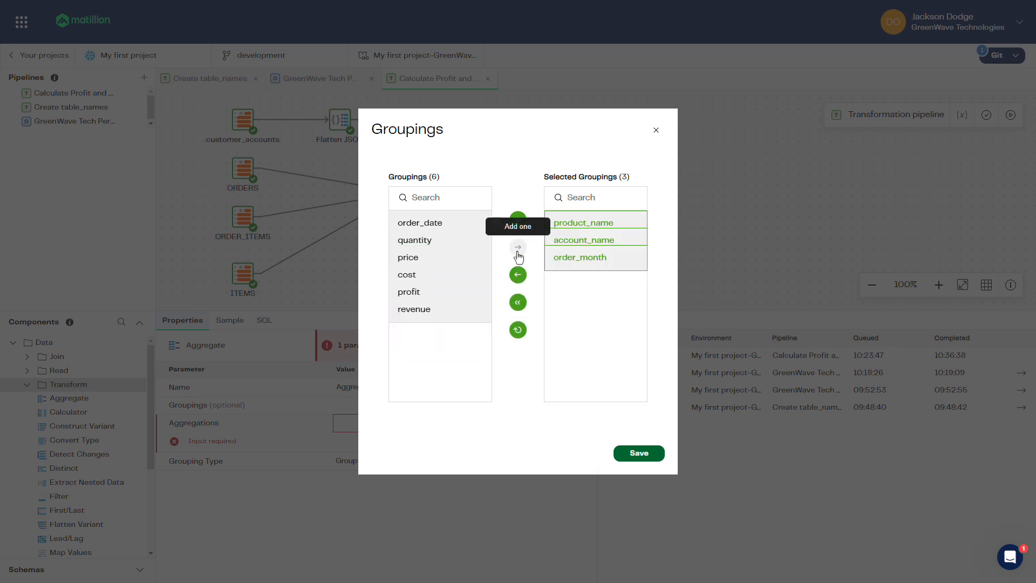
click(640, 453)
In the Aggregate's aggregations, add the profit column with the aggregate type Sum
click(584, 423)
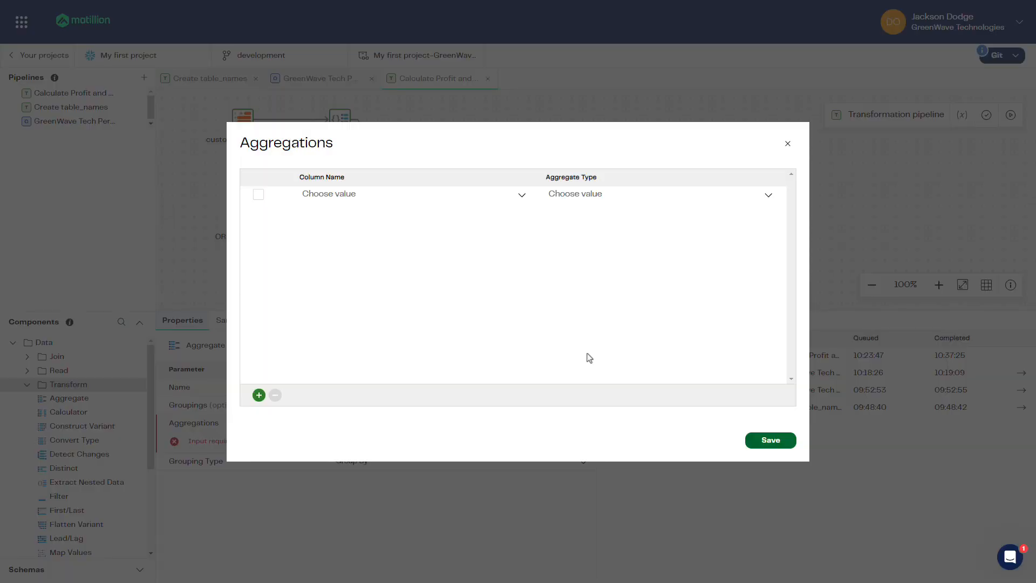
click(519, 201)
click(329, 300)
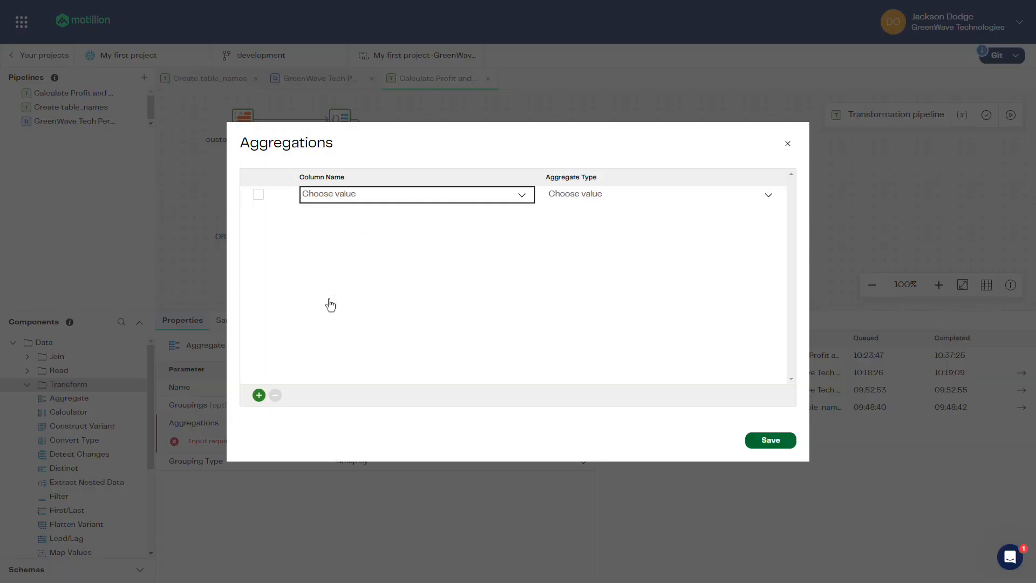
click(766, 195)
scroll(653, 290, down, 4)
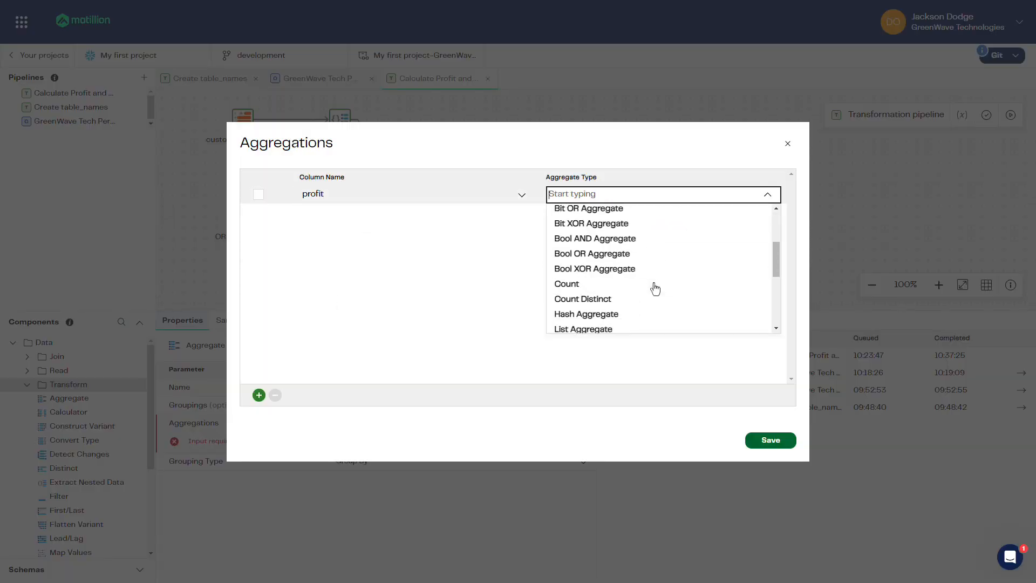
scroll(649, 292, down, 2)
click(594, 302)
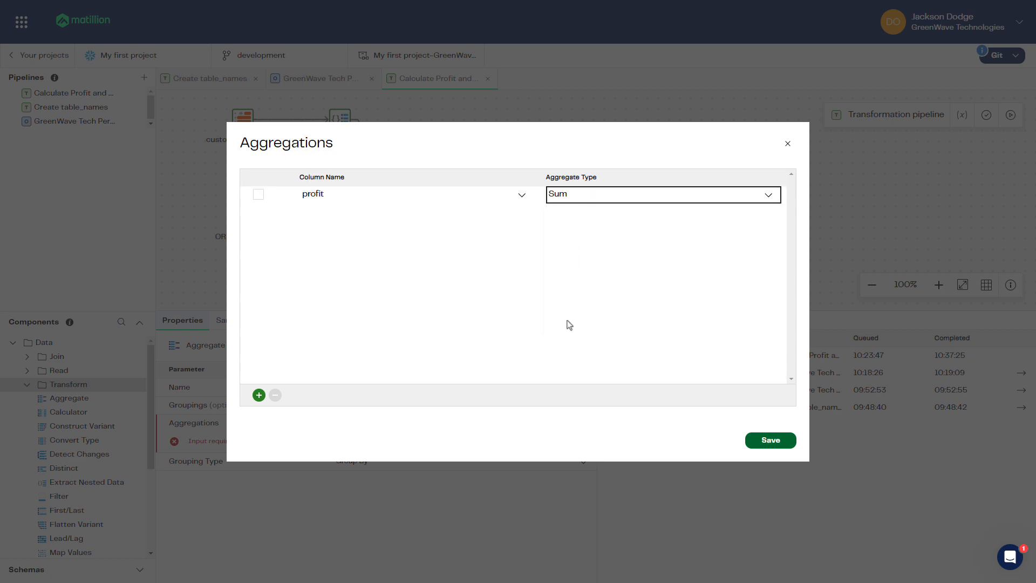
Add the revenue column with the aggregate type Sum to the aggregations, save them and sample the Aggregate's output data
click(259, 395)
click(522, 213)
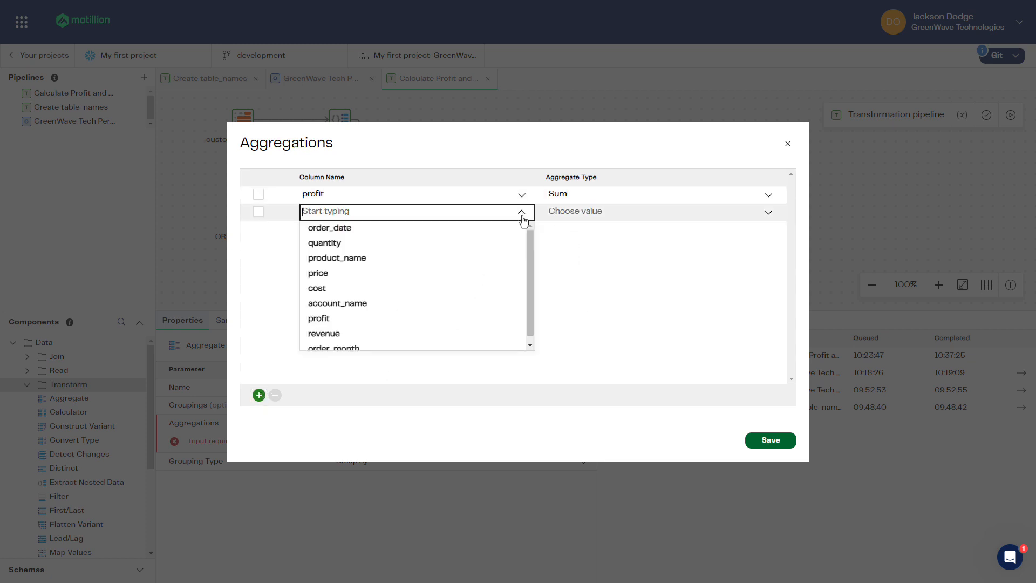
click(382, 334)
click(593, 212)
text(Sum)
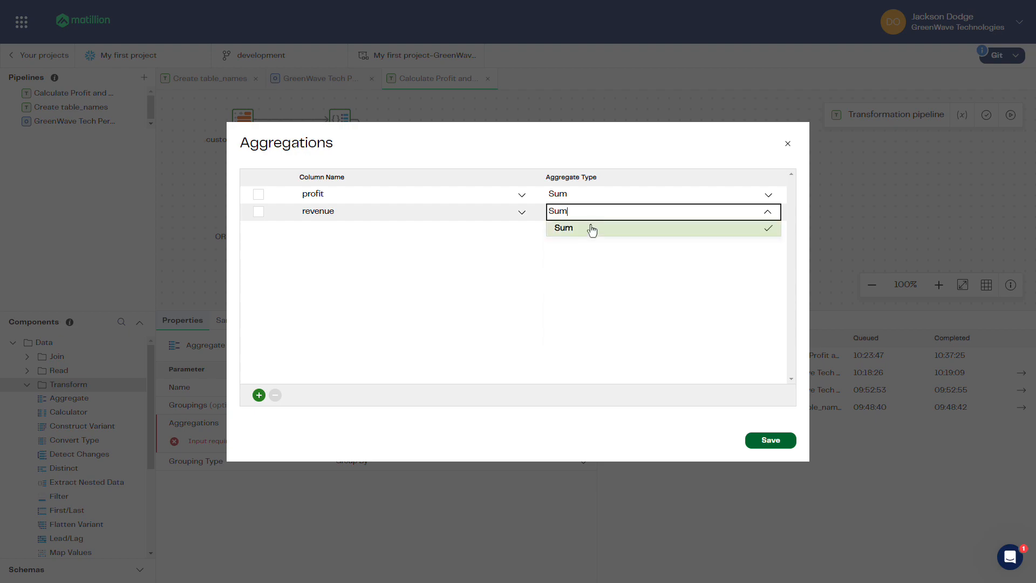
click(590, 227)
click(776, 449)
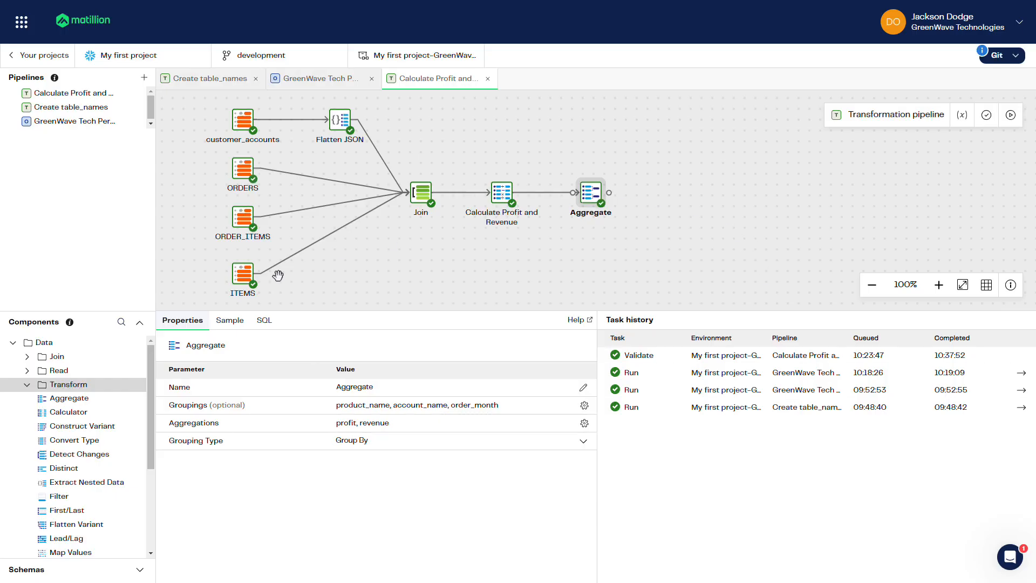
click(238, 327)
click(561, 342)
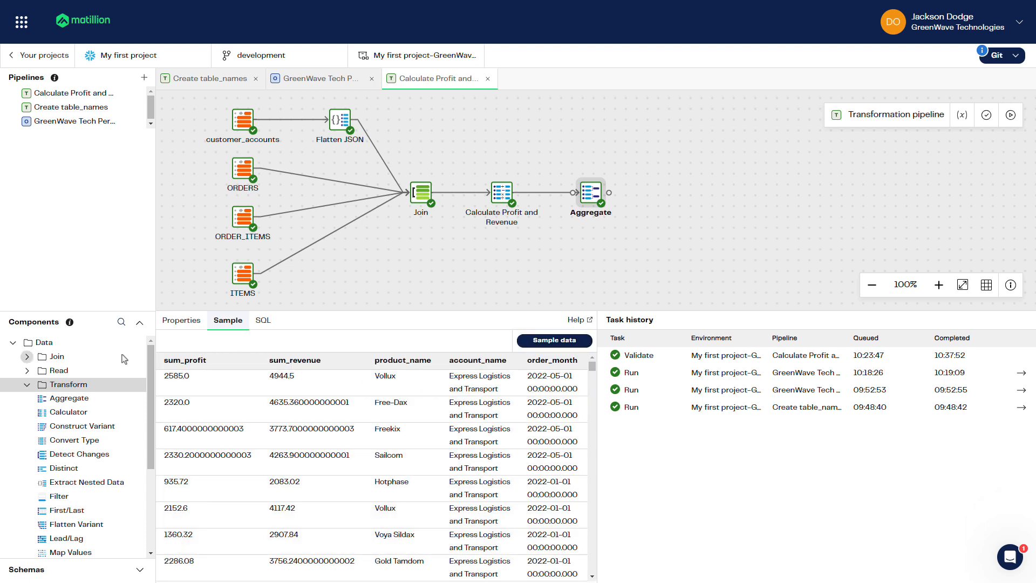
Add a Rewrite Table component connected to the Aggregate's output and open its properties
click(26, 386)
click(27, 399)
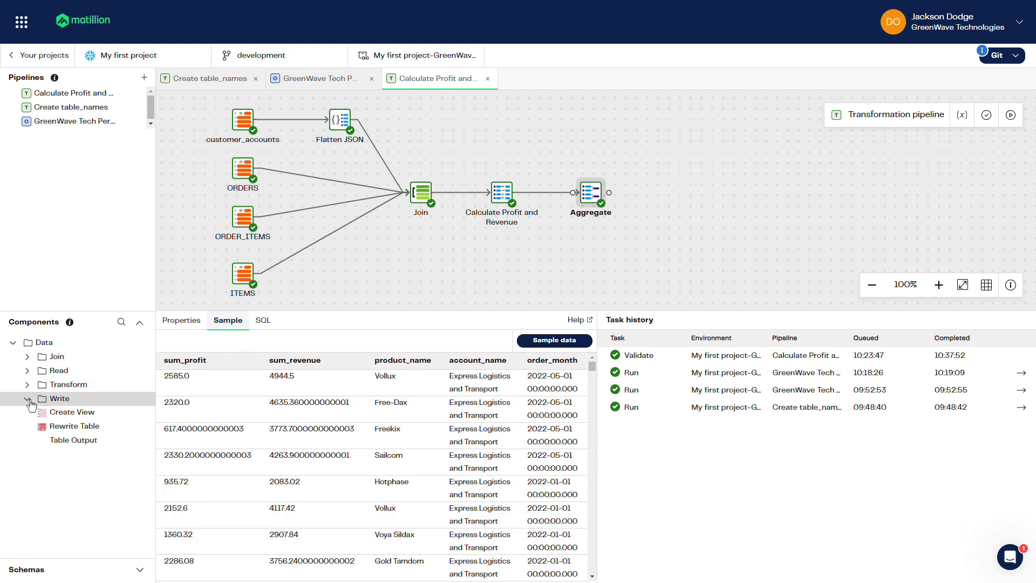
drag(56, 433, 652, 193)
click(672, 192)
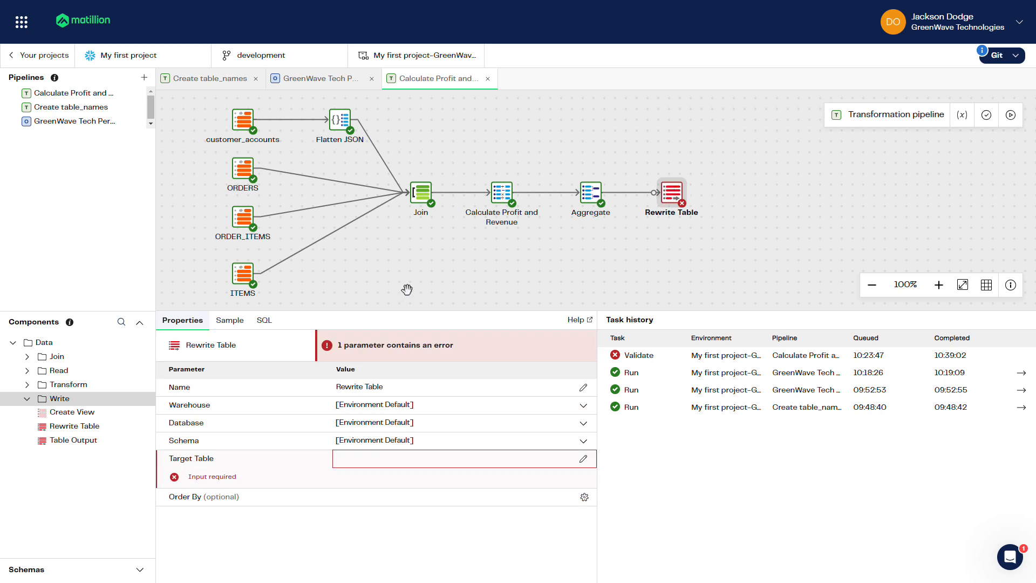
Rename the Rewrite Table component as Create profit_by_account and set its target table to profit_by_account
drag(394, 387, 334, 387)
text(Create profit_by_account)
click(405, 465)
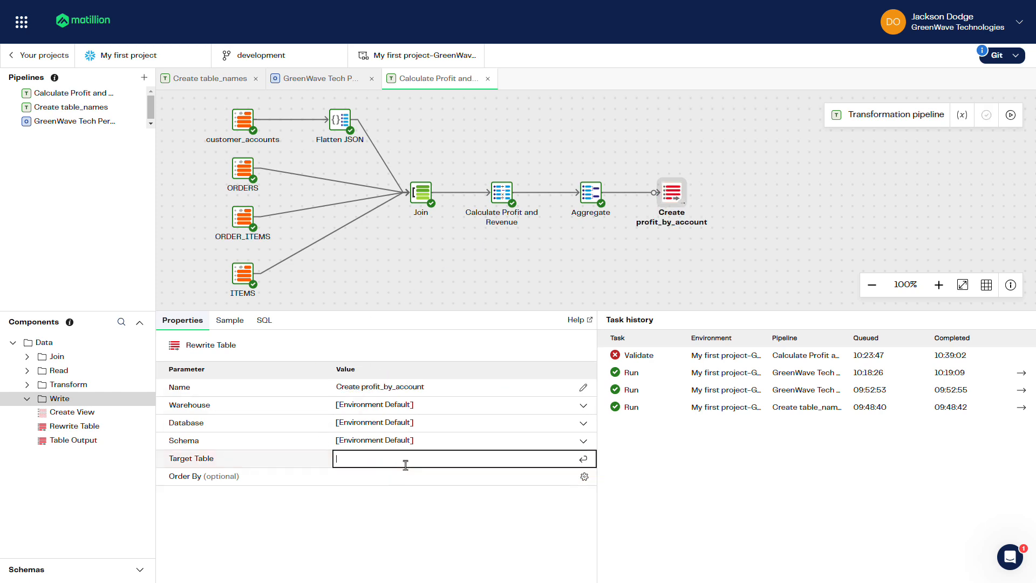
text(profit_by_account)
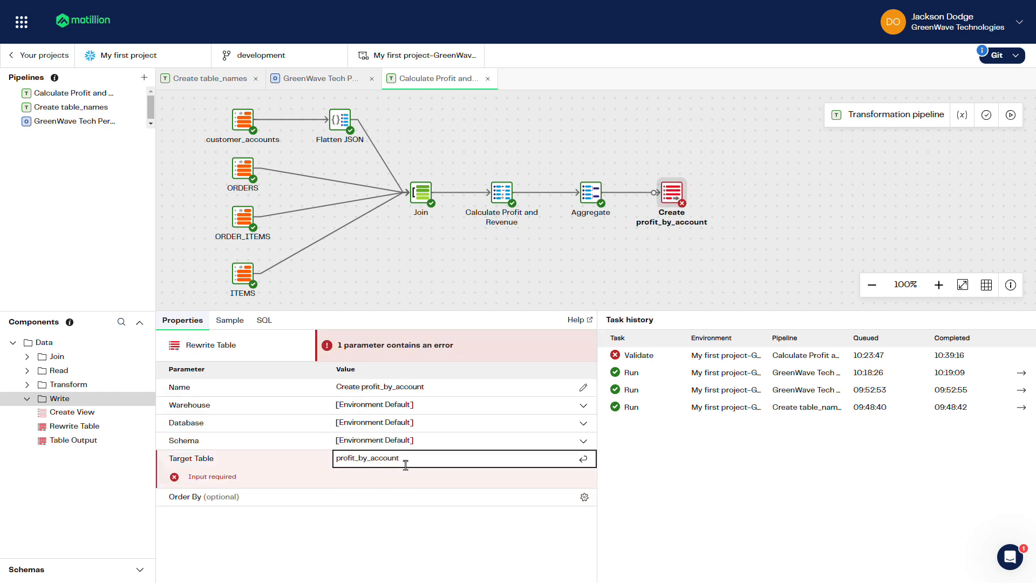
key(Return)
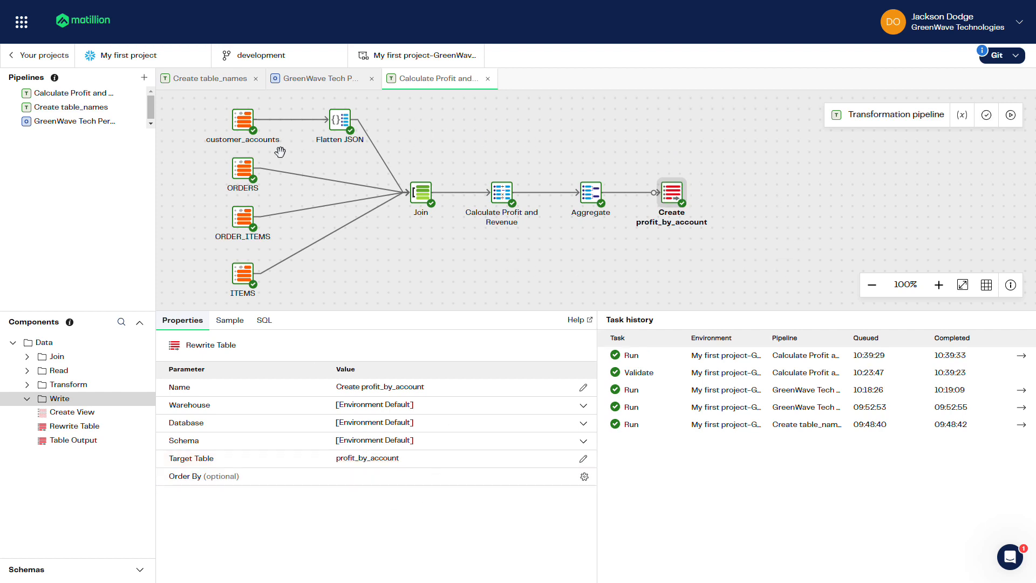
In the GreenWave Tech orchestration pipeline, add an And component and connect Load Customer 360 Data and Load Transaction Data to it
click(301, 82)
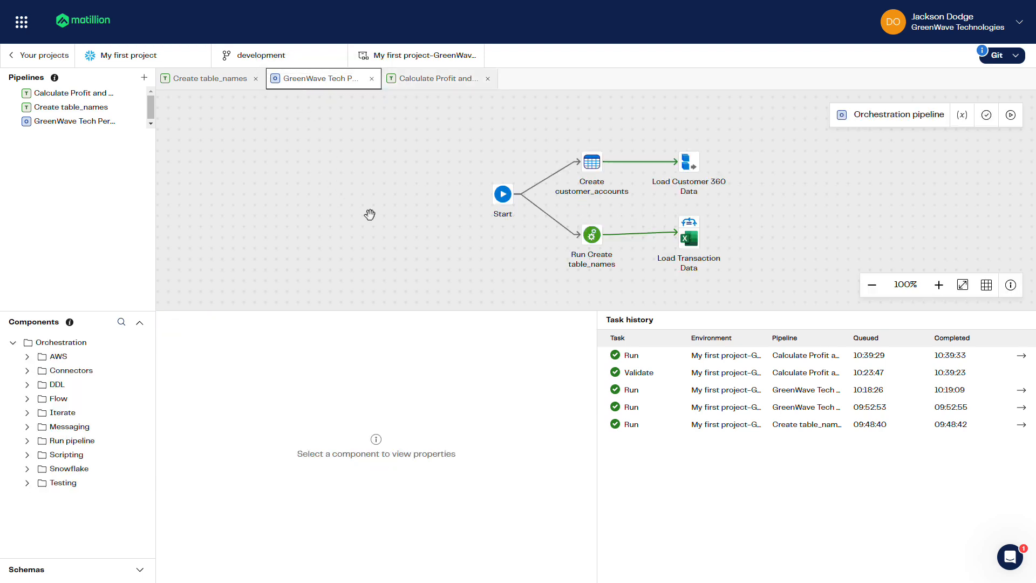
drag(502, 254, 268, 246)
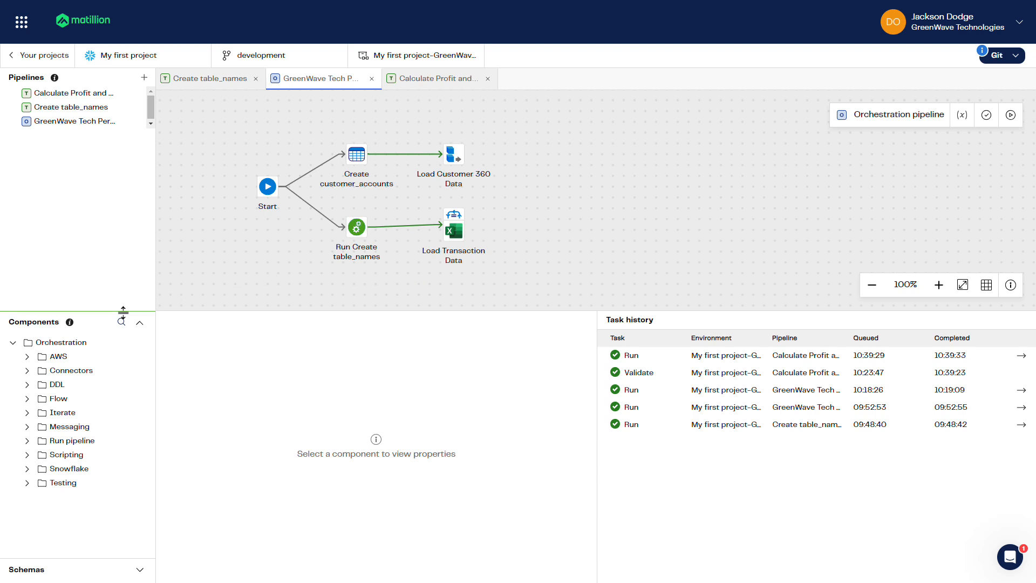
click(27, 399)
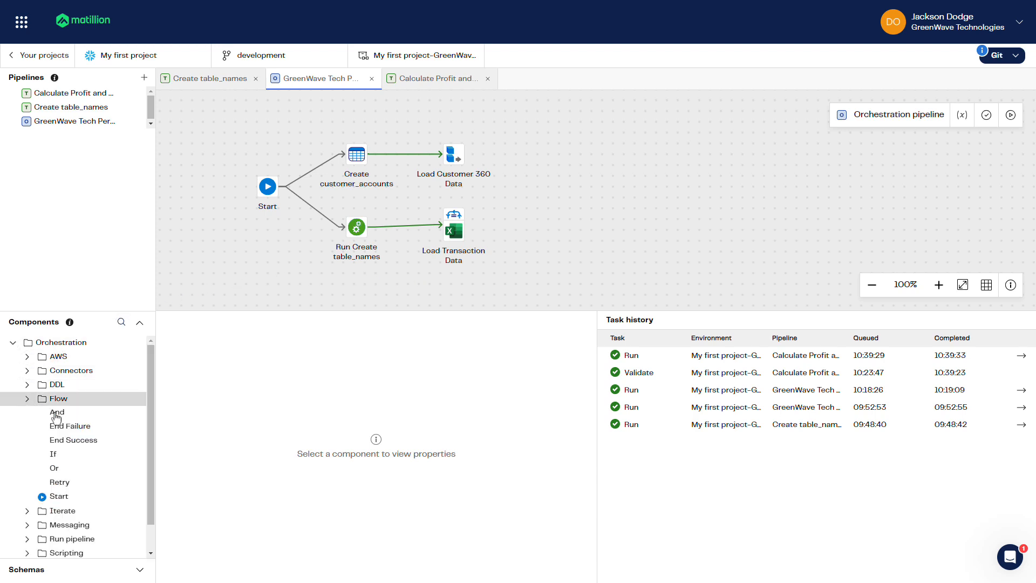
drag(54, 411, 537, 192)
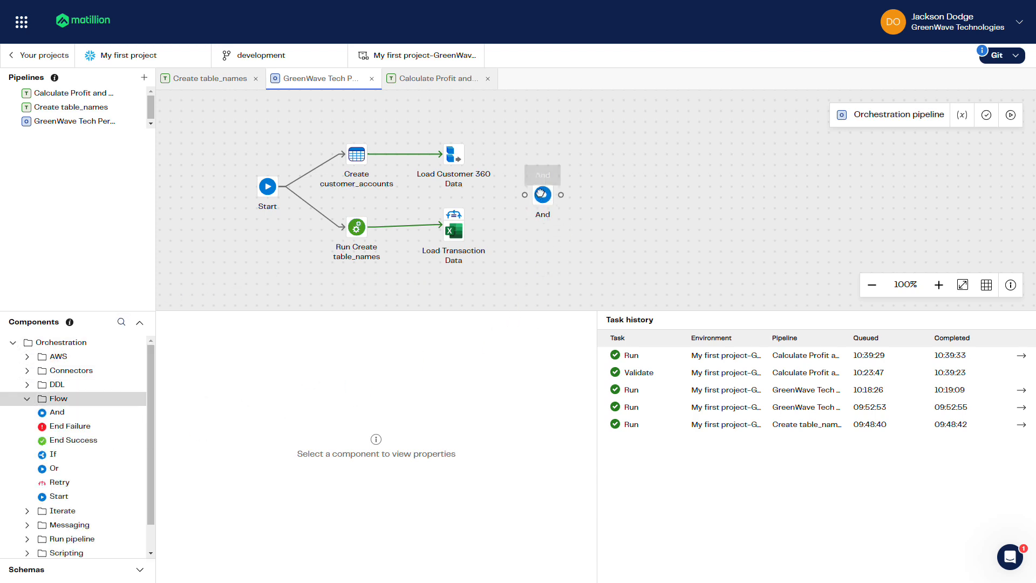
drag(472, 145, 525, 194)
drag(471, 215, 519, 197)
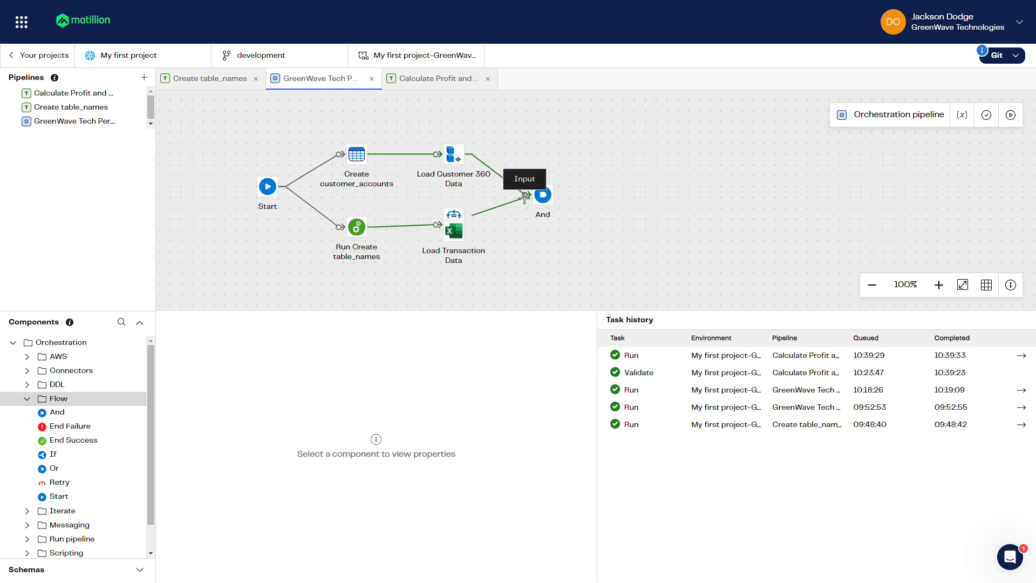
Rename the And component as Wait
click(540, 198)
click(379, 391)
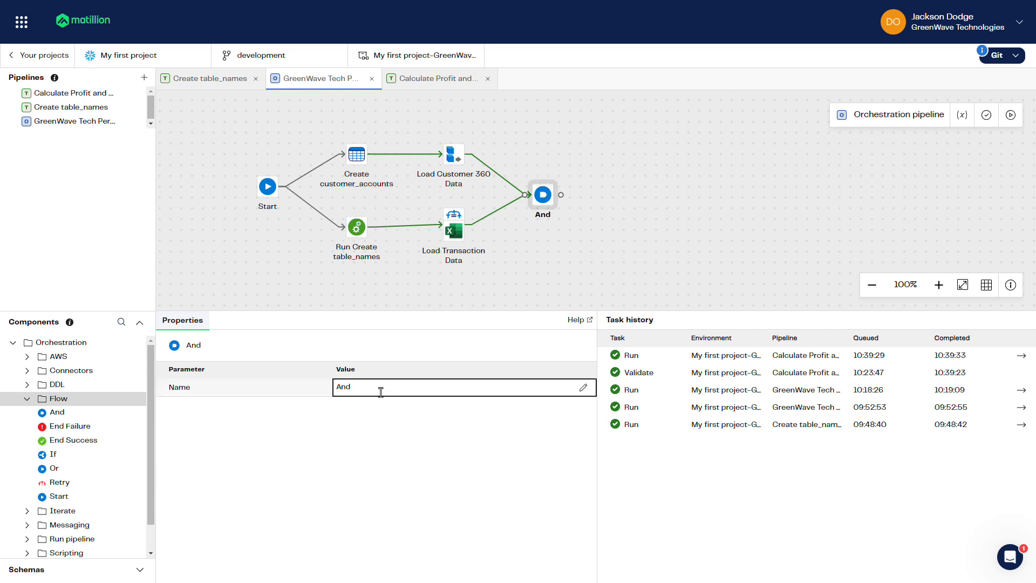
drag(379, 391, 322, 392)
text(Wait)
key(Return)
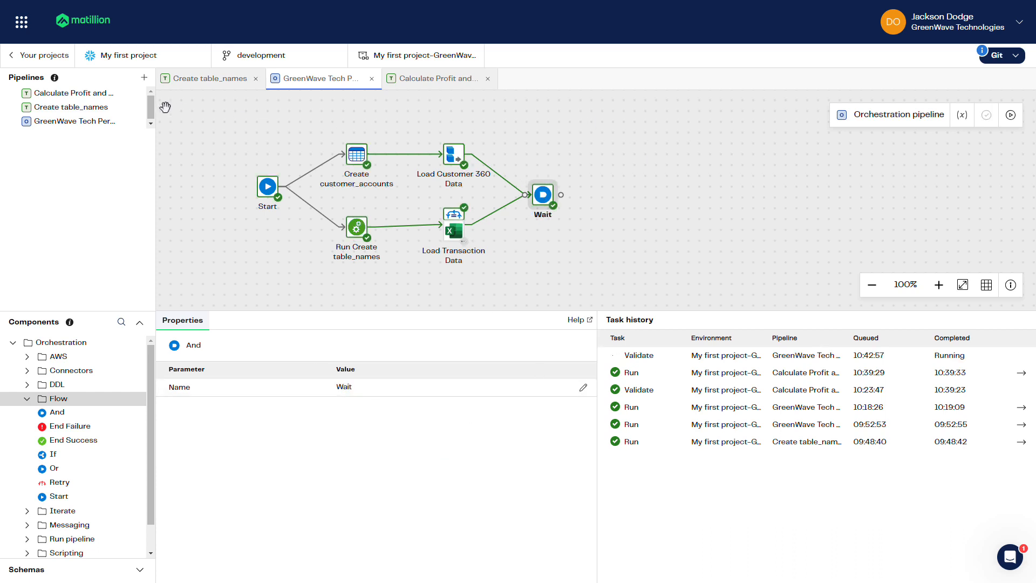
Add the Calculate Profit and Revenue pipeline to the orchestration, connect it after Wait and validate the orchestration pipeline
drag(81, 94, 629, 190)
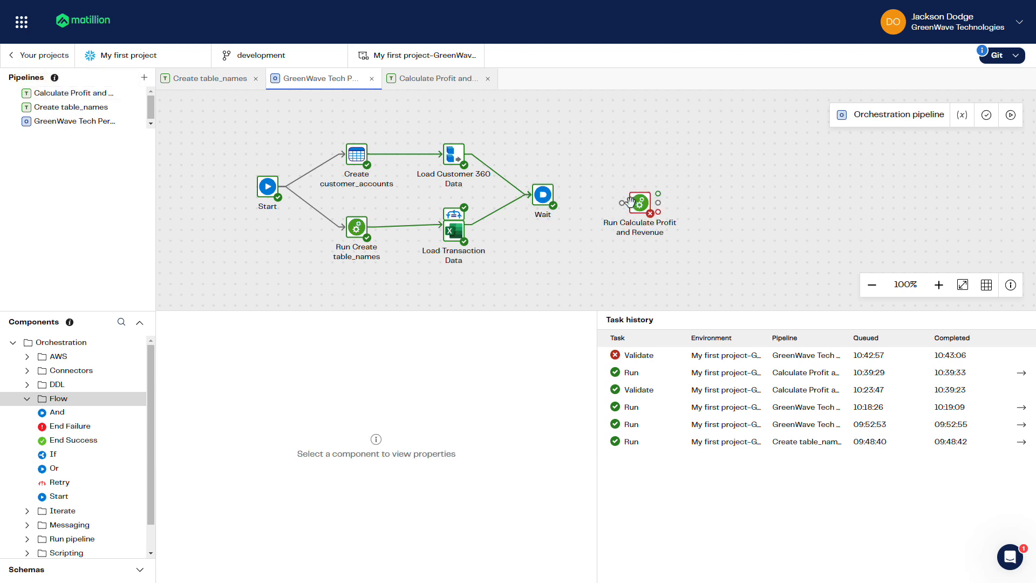
drag(565, 195, 614, 194)
click(632, 196)
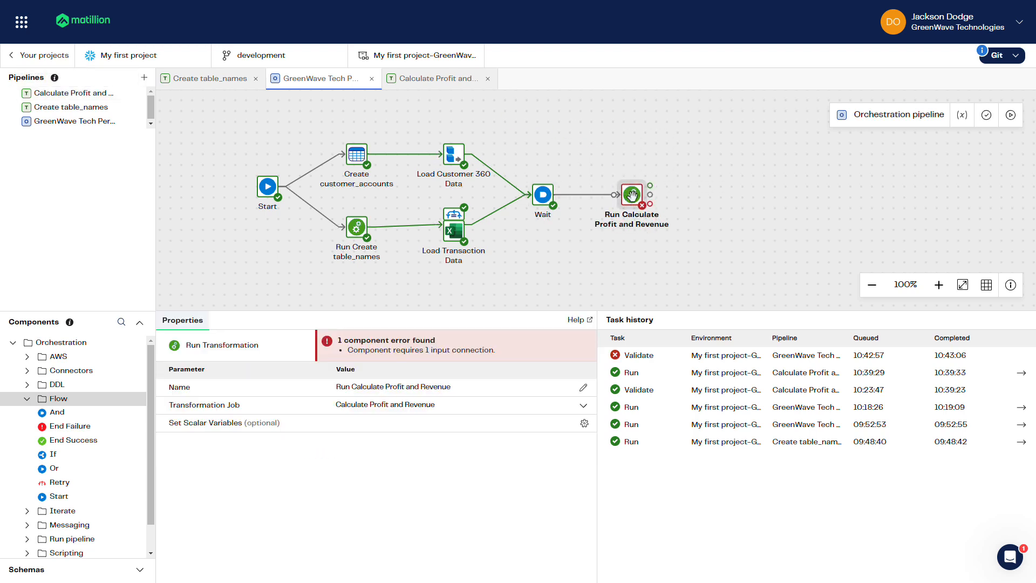
click(987, 122)
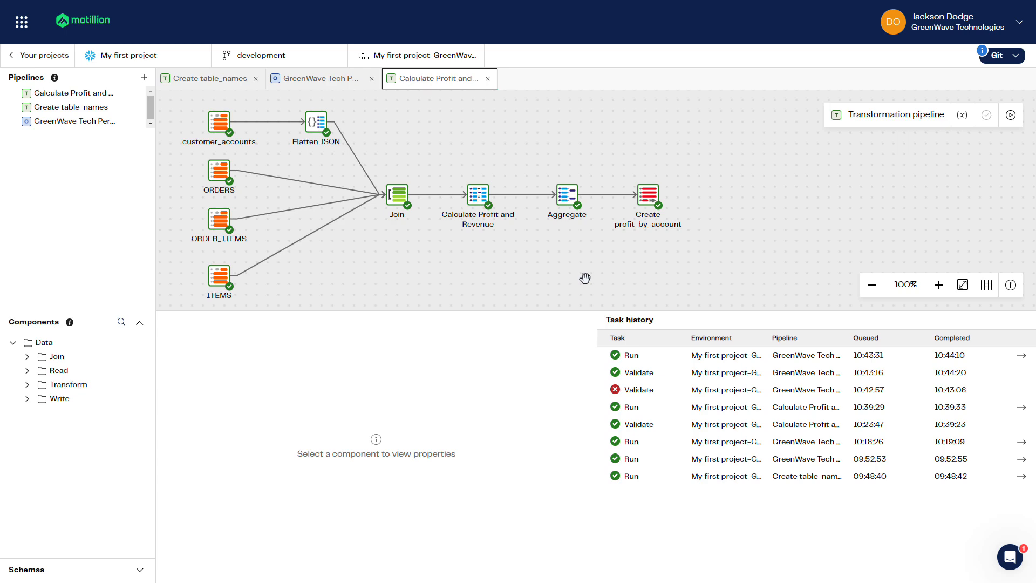
Commit and push the development branch's changes with the message "v1 GreenWave Tech Performance"
click(999, 55)
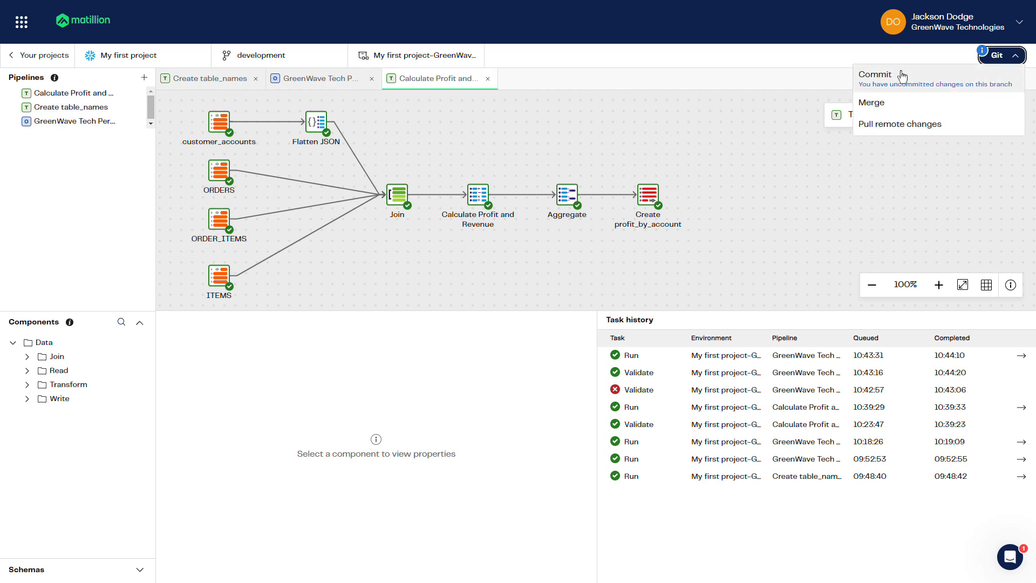
click(951, 87)
click(424, 263)
text(v1)
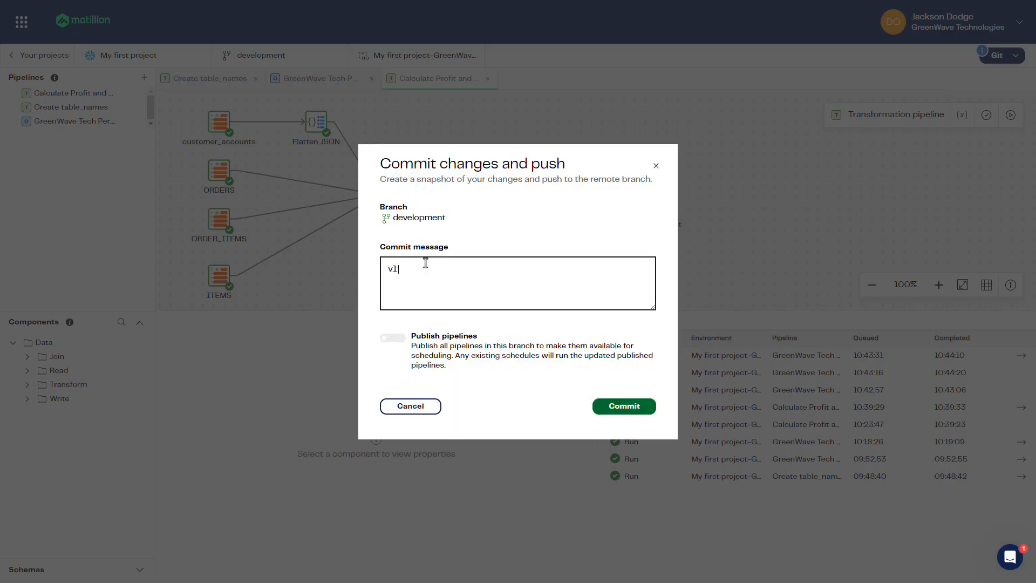
text( GreenWave Tech Performance)
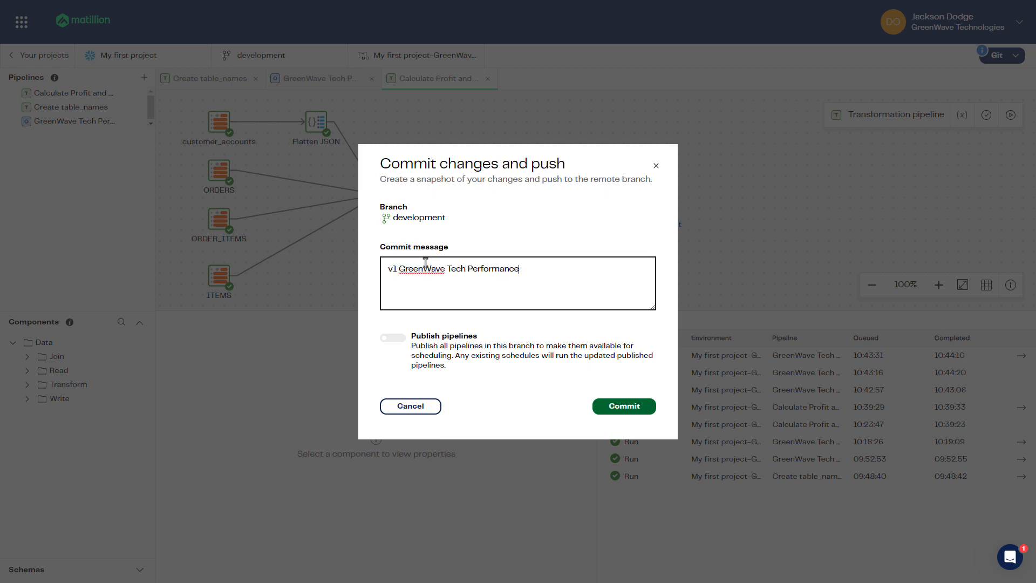
click(644, 414)
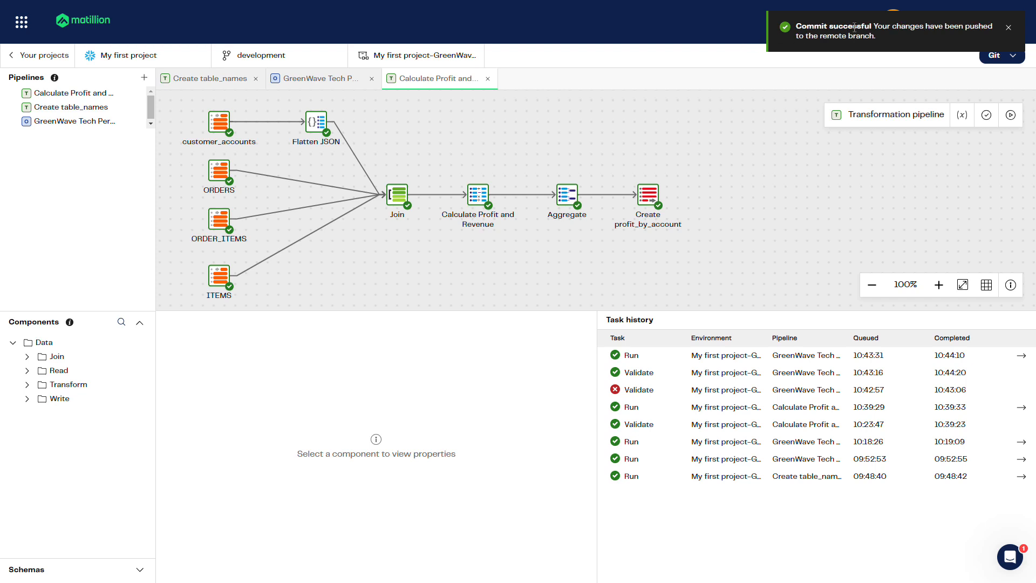
click(1008, 27)
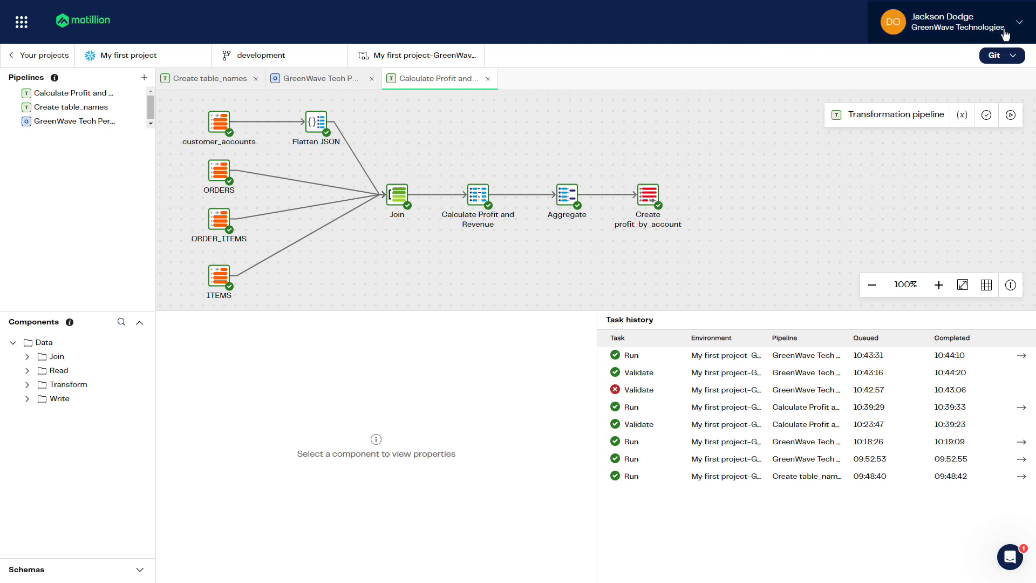
Merge the development branch into main, publishing the pipelines to the My first project-GreenWave Production environment
click(1014, 56)
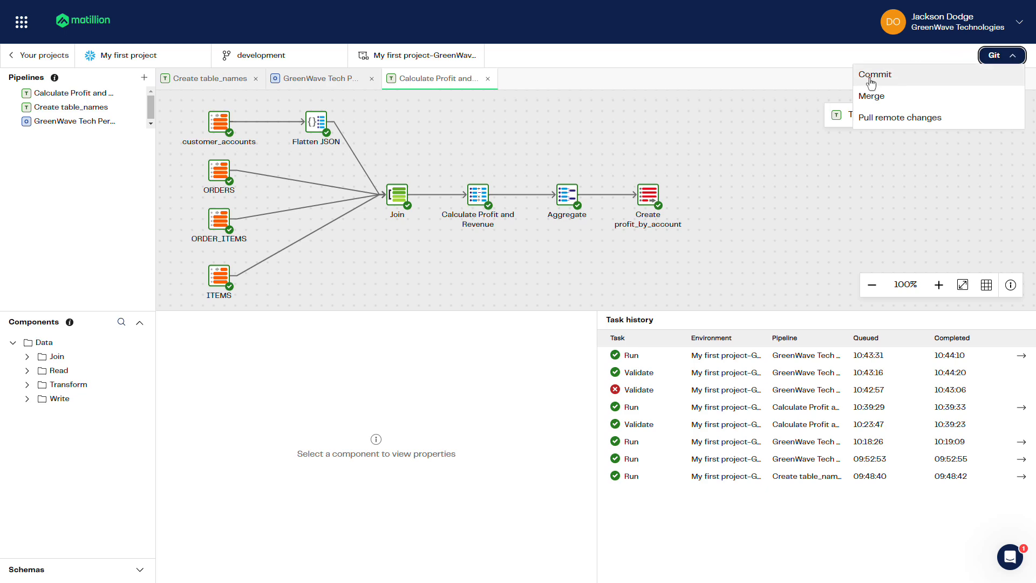
click(865, 97)
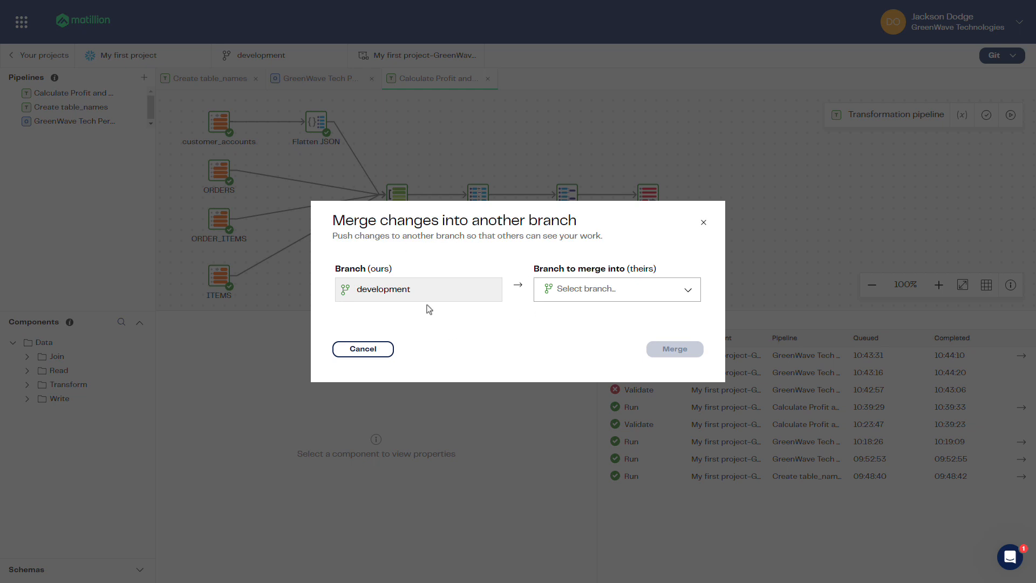
click(690, 291)
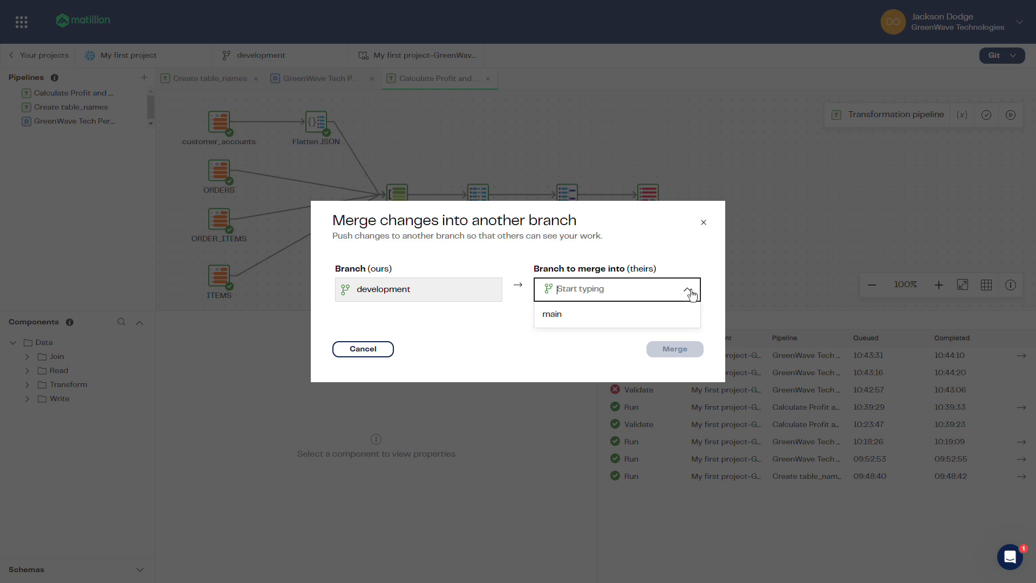
click(552, 315)
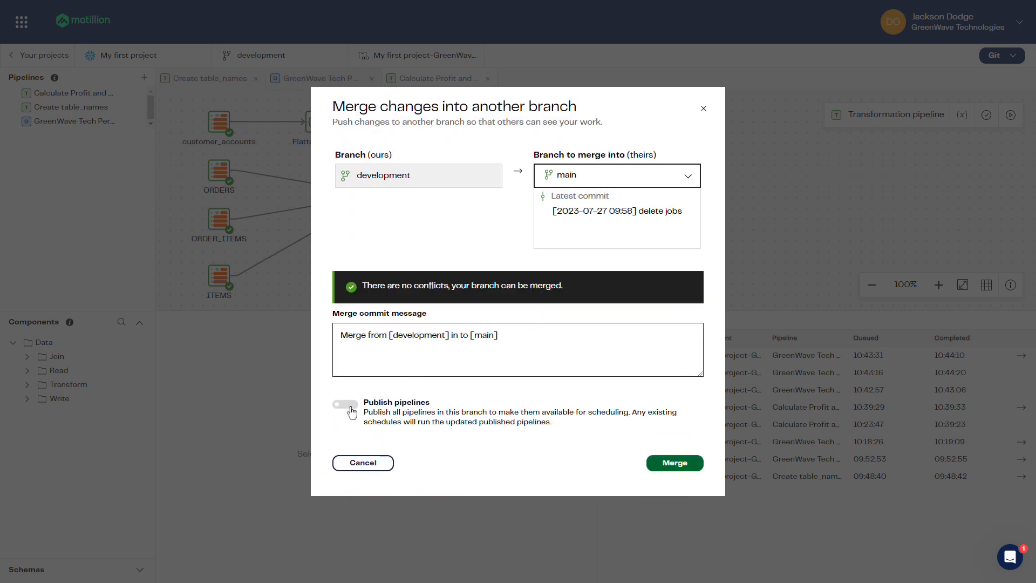
click(345, 404)
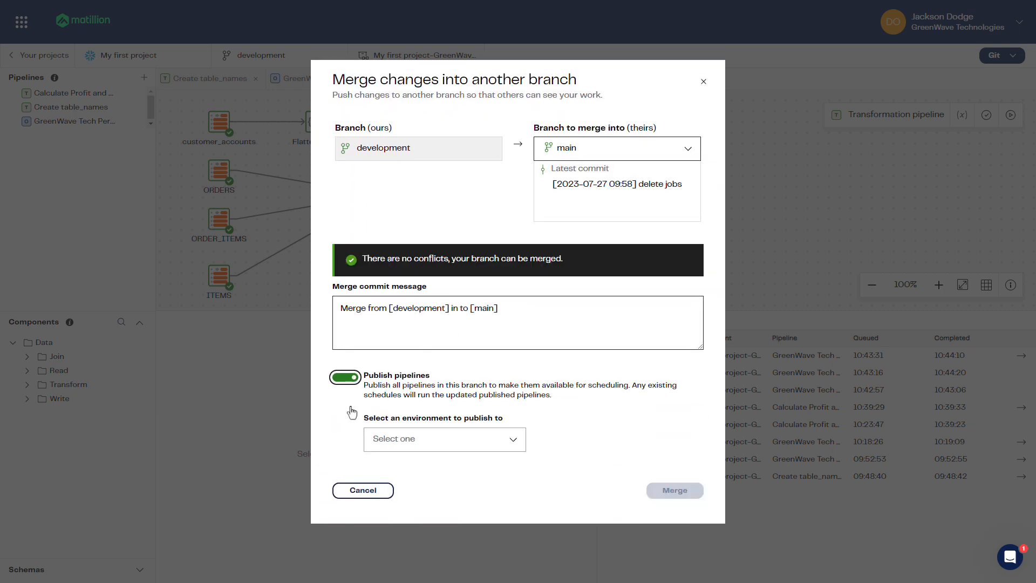
click(513, 441)
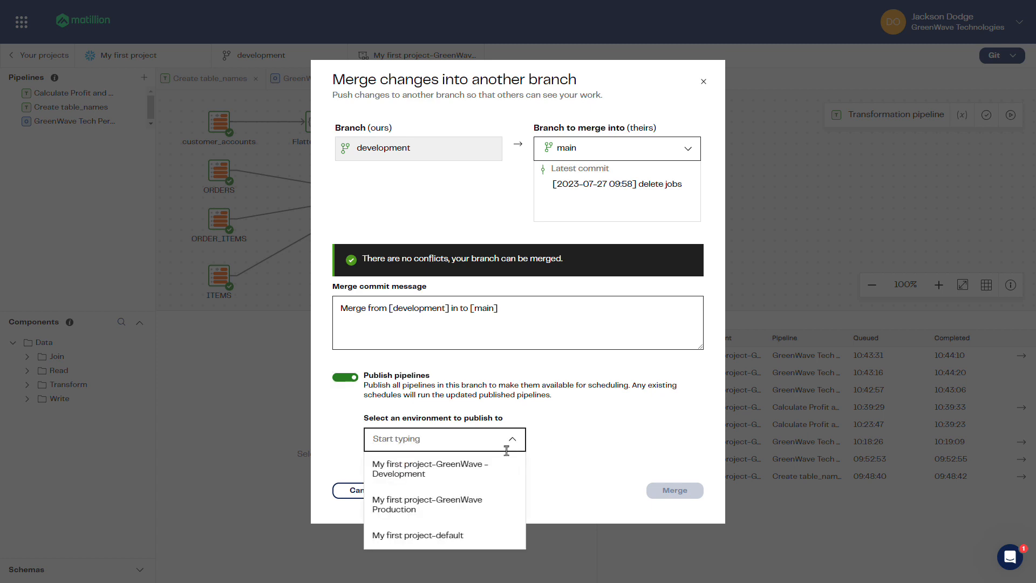
click(464, 504)
click(679, 492)
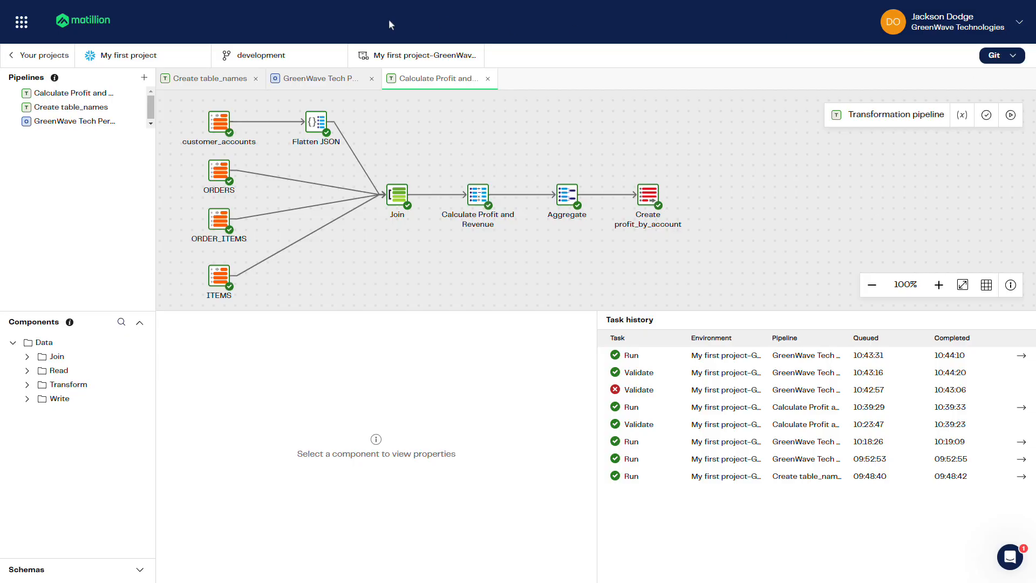
Open the main branch of My first project and pull the remote changes into it
click(54, 60)
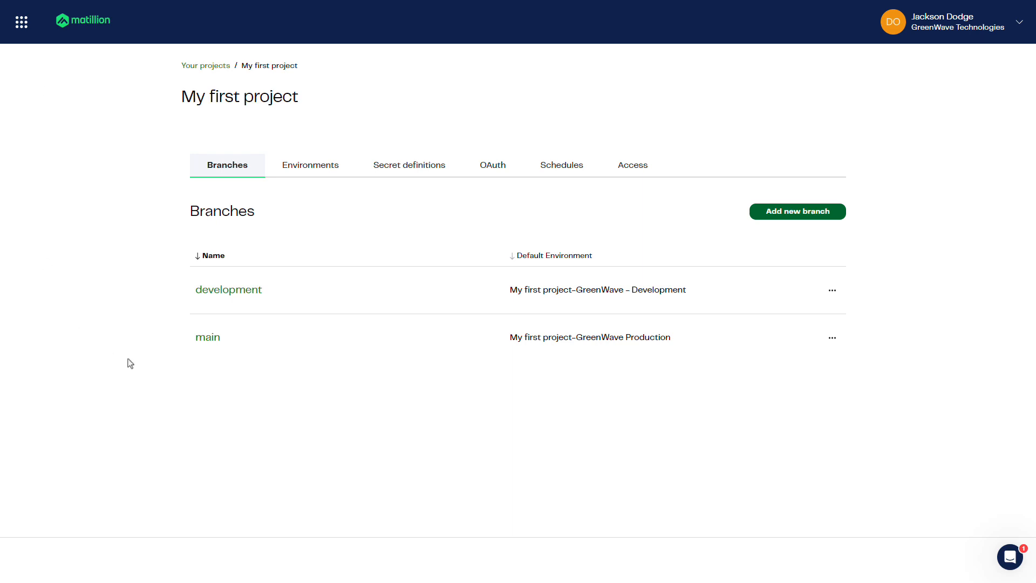
click(199, 340)
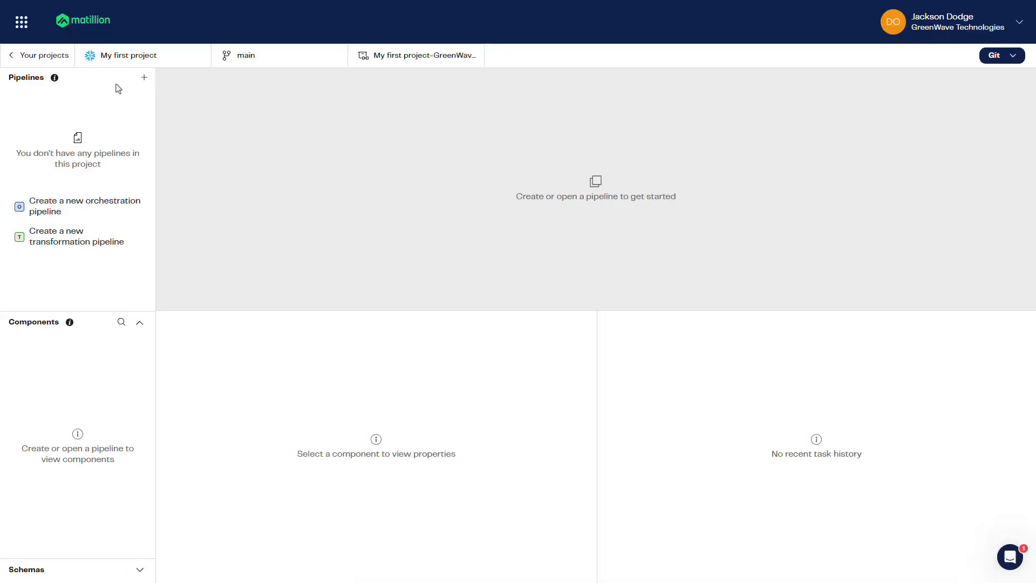
click(1004, 56)
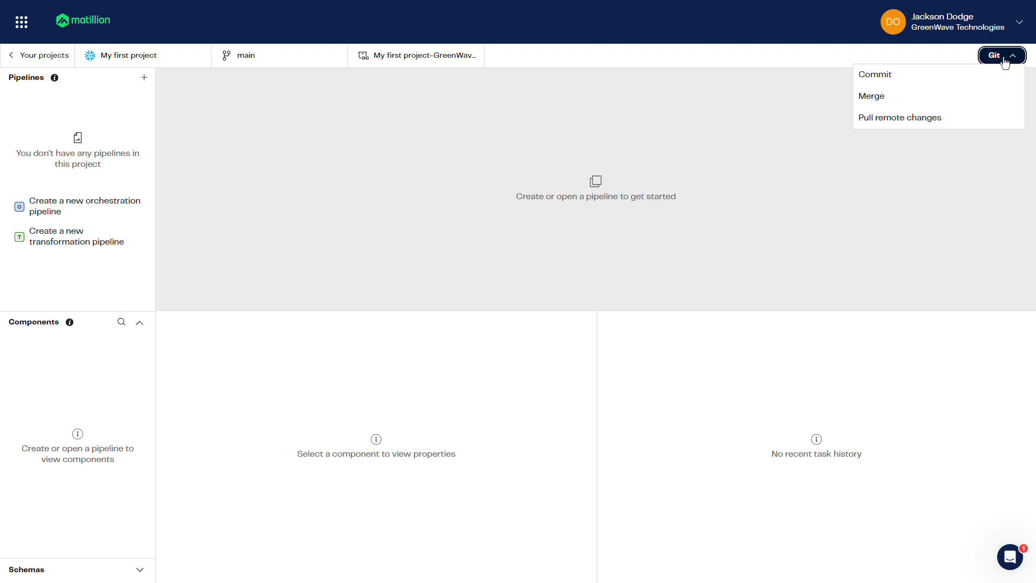
click(927, 122)
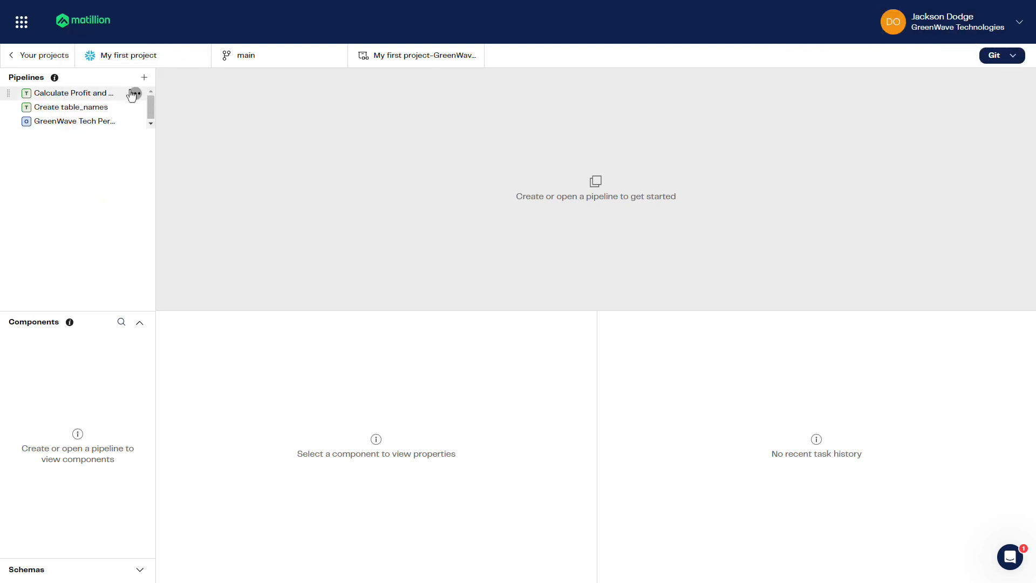
Start a new schedule for My first project and name it "GreenWave Performance"
click(31, 58)
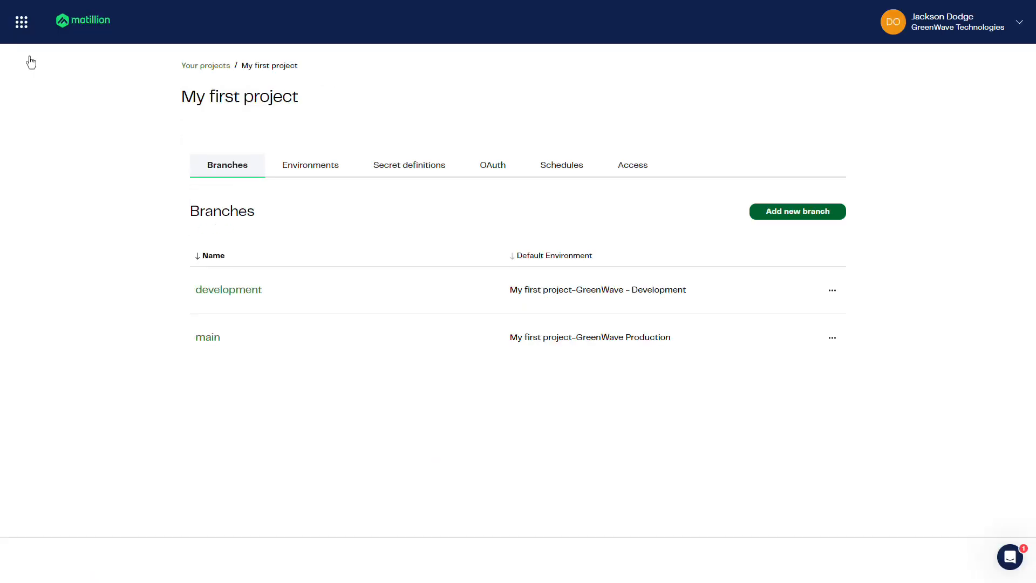
click(554, 168)
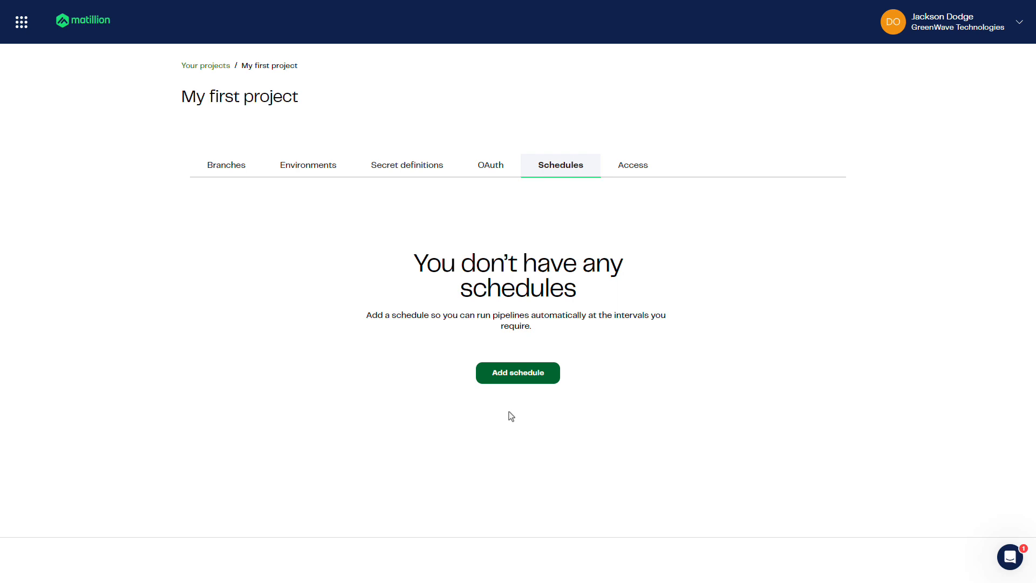
click(510, 378)
click(492, 201)
text(G)
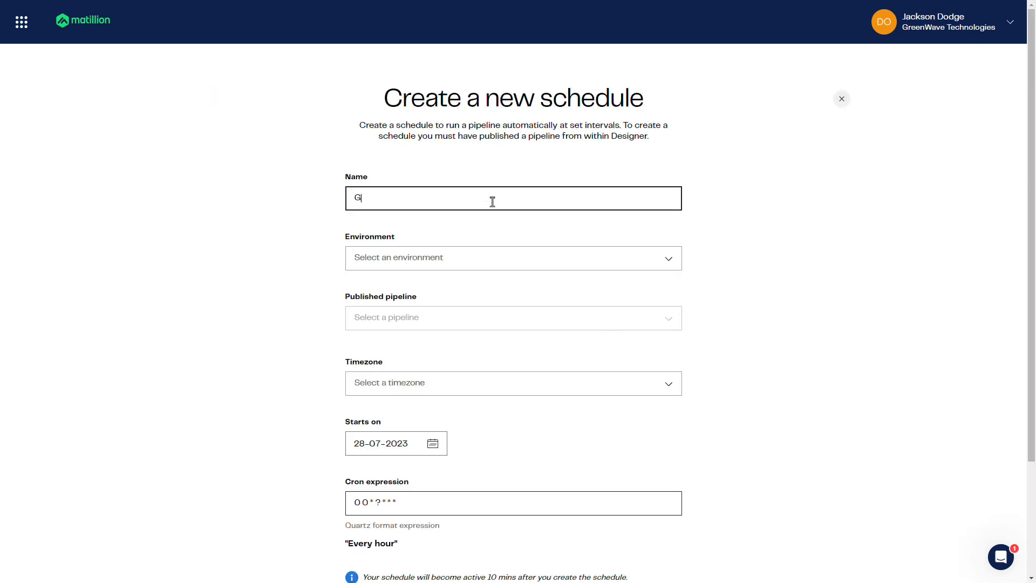
text(reenWave Performance)
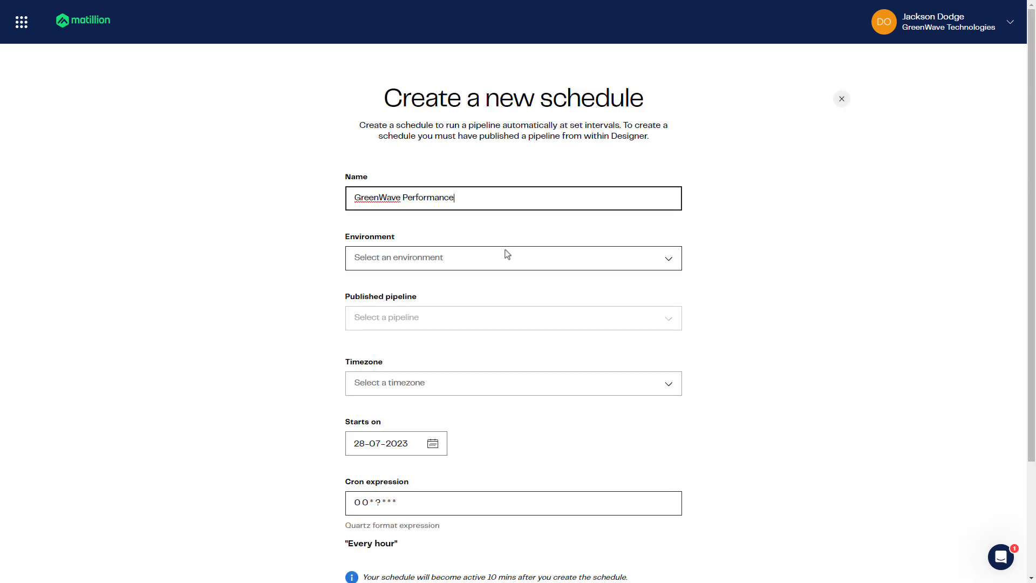
Set the schedule's environment to My first project-GreenWave Production and its published pipeline to GreenWave Tech Performance
click(571, 263)
click(514, 343)
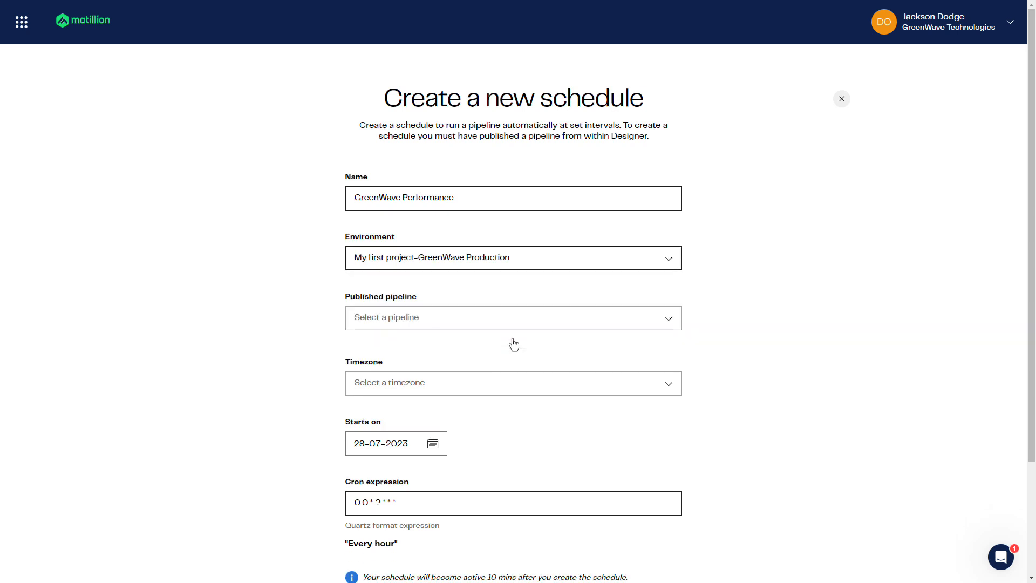
click(566, 318)
click(469, 393)
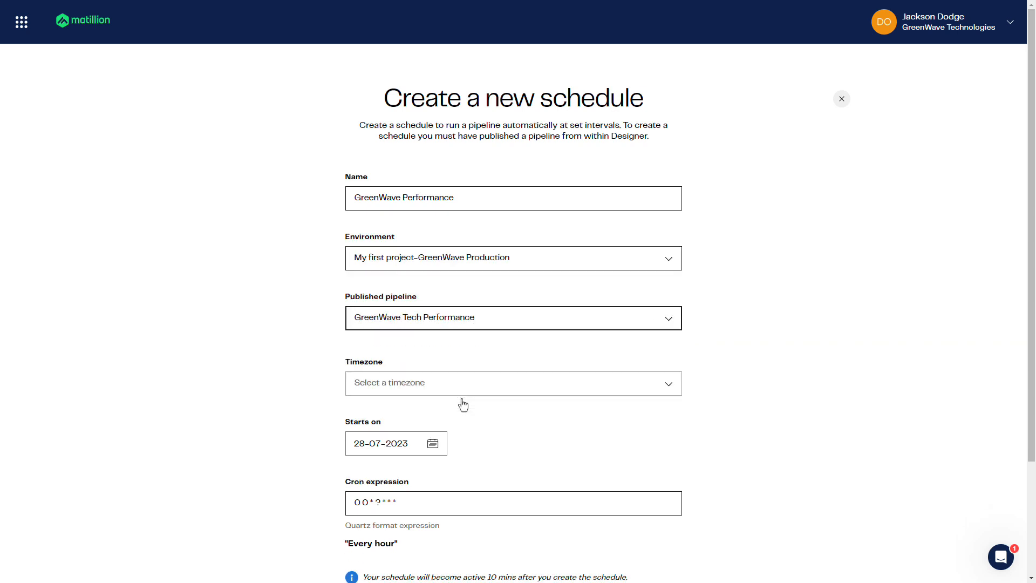
Set the schedule's timezone to America/Denver and create the schedule with the default hourly cron expression
click(669, 388)
text(Denv)
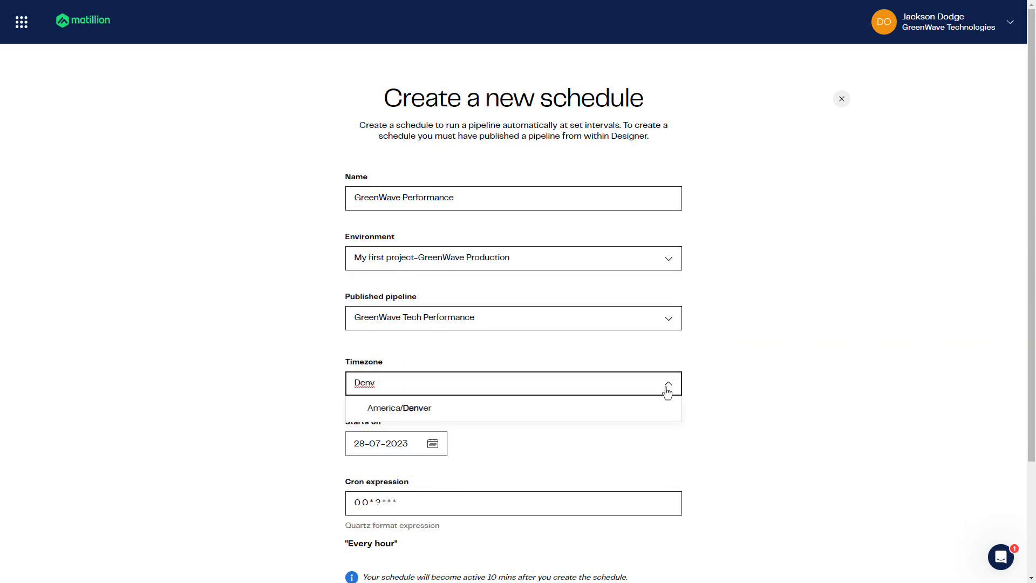
click(391, 410)
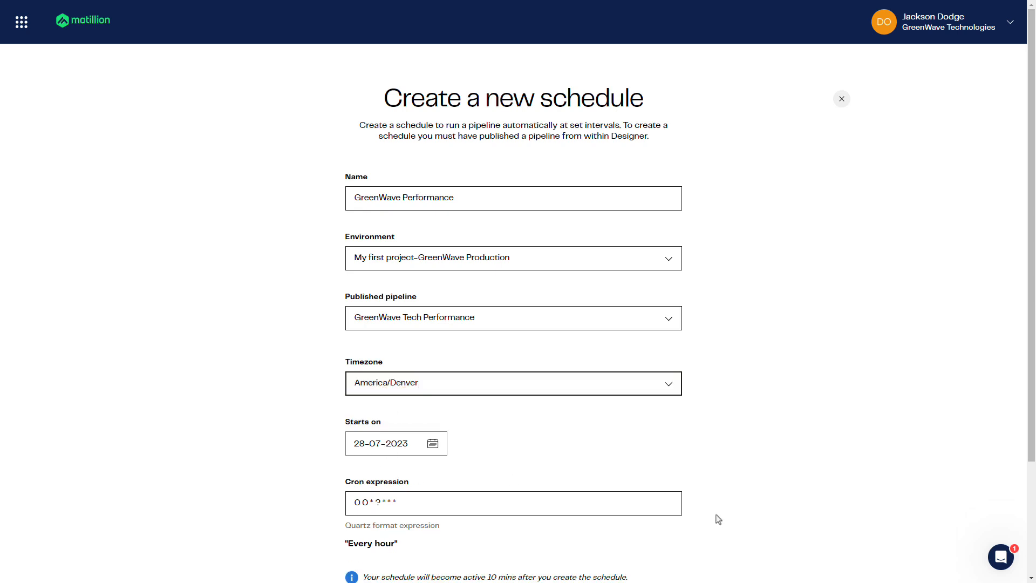
scroll(561, 534, down, 1)
click(652, 567)
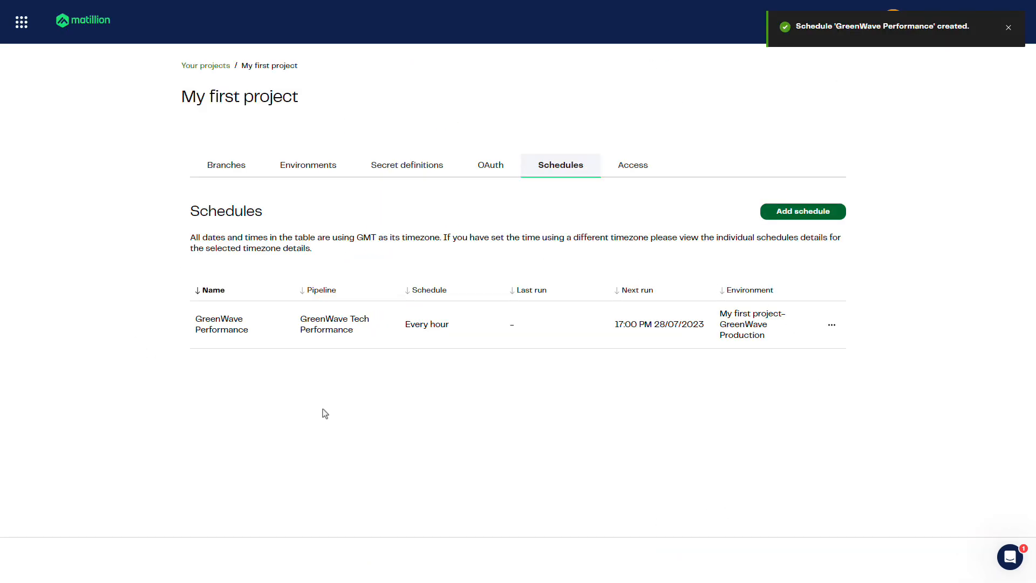